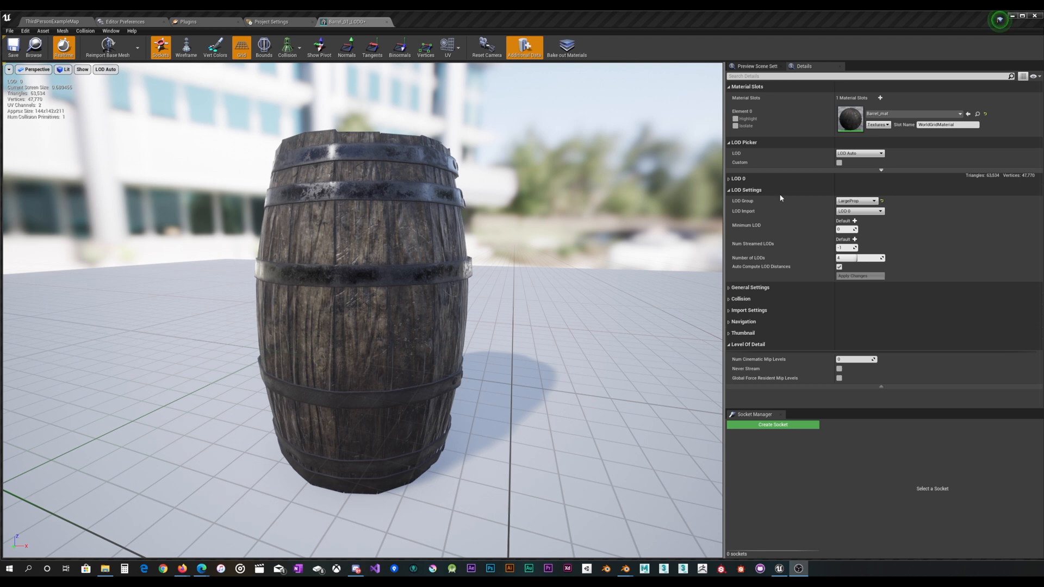
# Review the LOD Group presets available for the barrel mesh, keeping LargeProp selected.
pyautogui.click(849, 202)
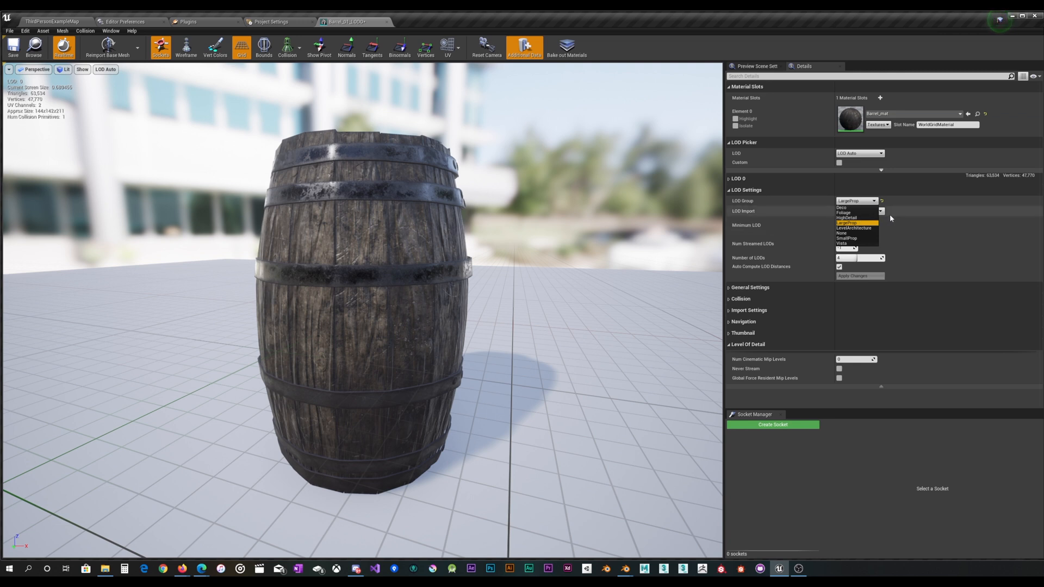
pyautogui.click(868, 224)
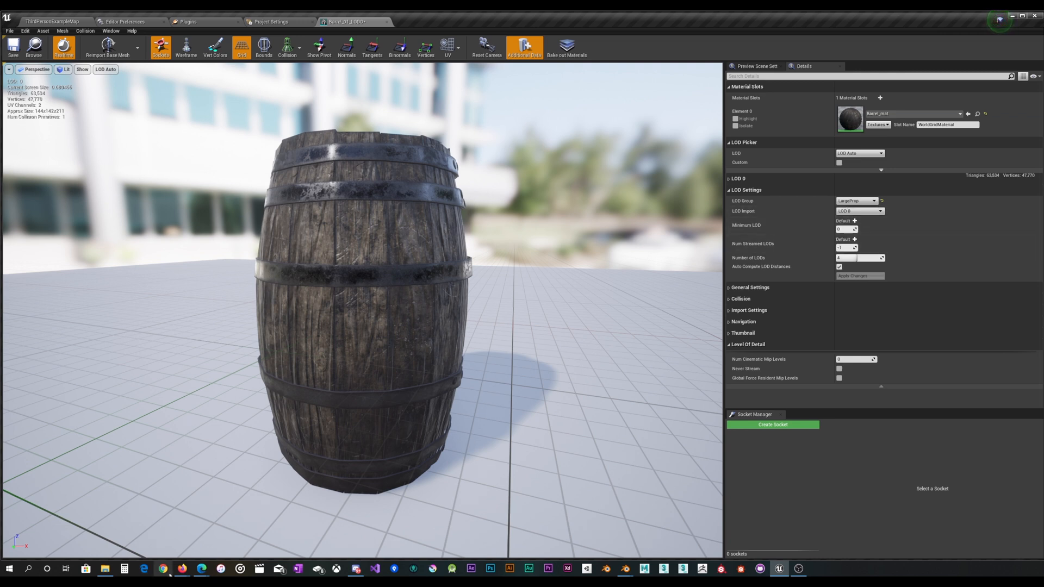
# Switch to the Unreal documentation in Firefox and examine the BaseEngine.ini instruction and the StaticMeshLODSettings code block.
pyautogui.moveTo(182, 569)
pyautogui.click(268, 548)
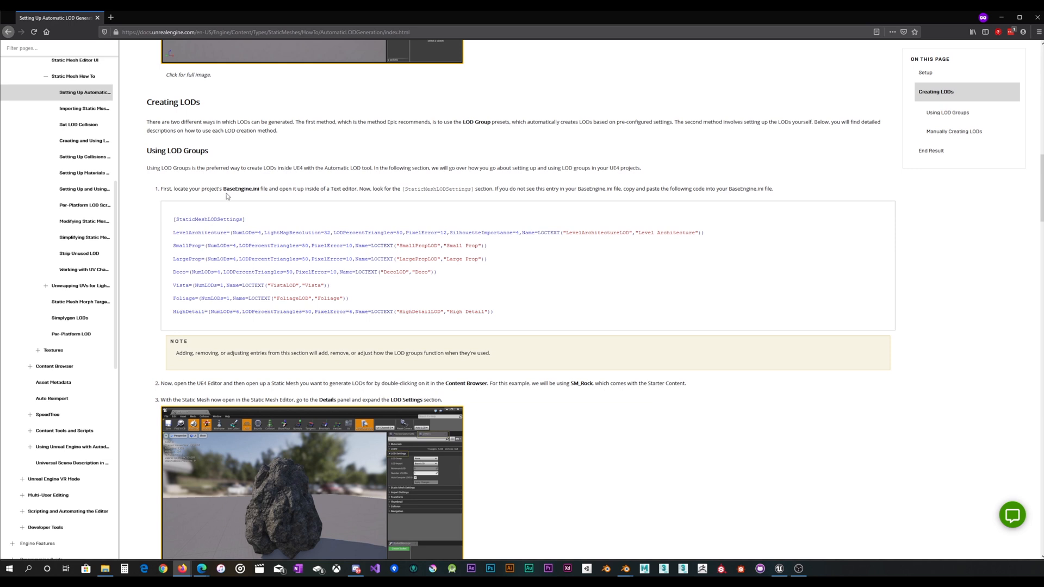
pyautogui.moveTo(223, 189); pyautogui.dragTo(250, 189)
pyautogui.click(273, 183)
pyautogui.moveTo(487, 313); pyautogui.dragTo(179, 219)
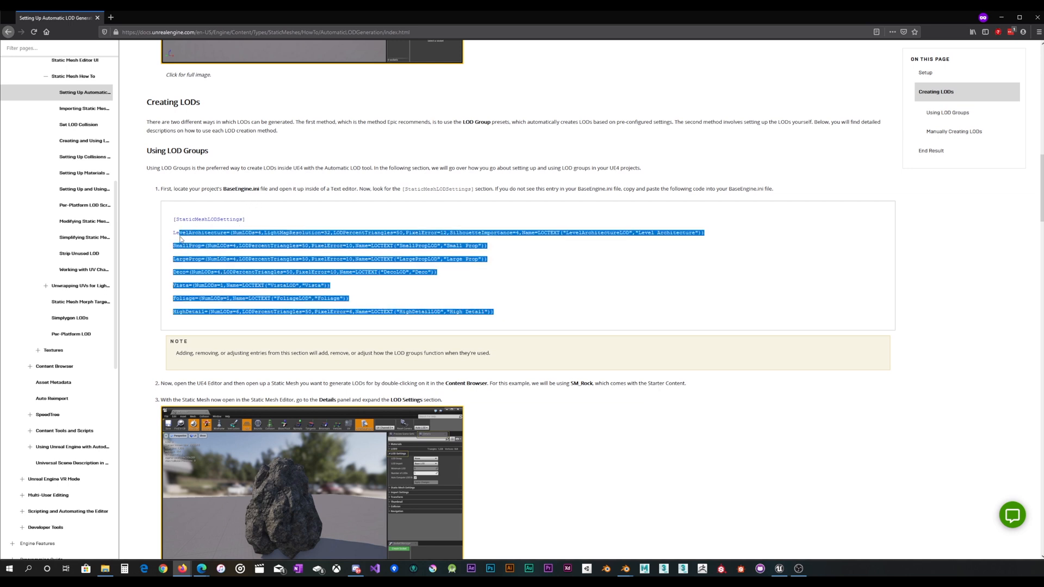
pyautogui.click(233, 219)
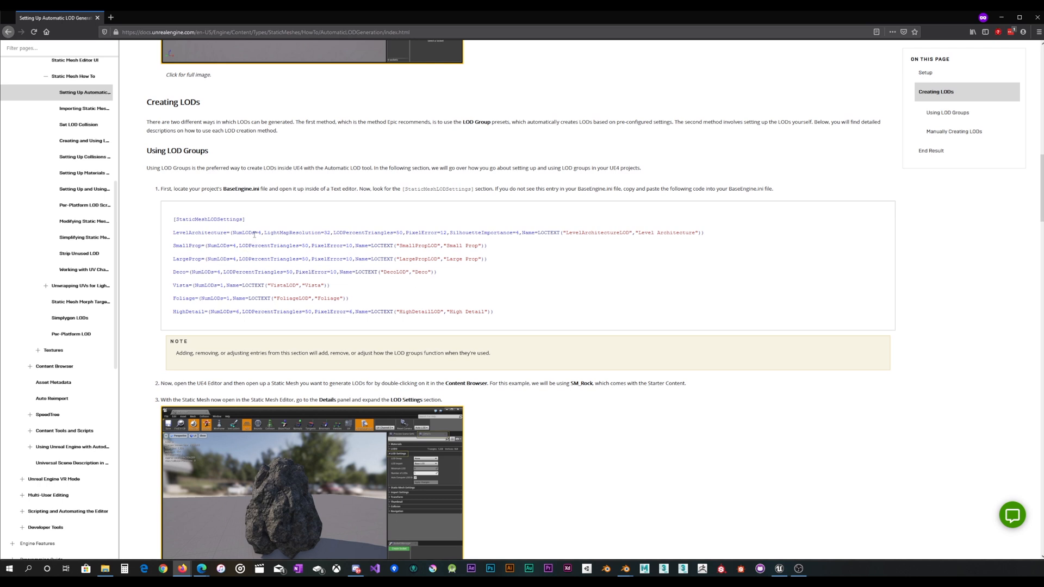
# Examine the LevelArchitecture preset's NumLODs, LightMapResolution and SilhouetteImportance parameters in the documentation's code block.
pyautogui.moveTo(255, 233); pyautogui.dragTo(249, 233)
pyautogui.click(278, 228)
pyautogui.moveTo(232, 232); pyautogui.dragTo(173, 235)
pyautogui.click(282, 232)
pyautogui.moveTo(271, 233); pyautogui.dragTo(330, 231)
pyautogui.click(330, 232)
pyautogui.moveTo(451, 232); pyautogui.dragTo(524, 233)
pyautogui.click(526, 229)
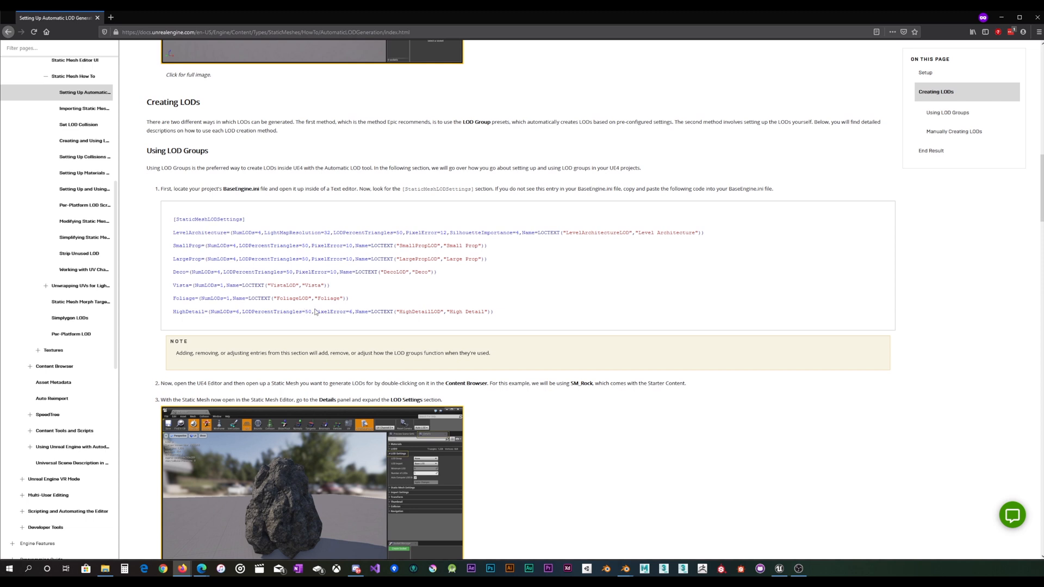
# Compare the PixelError and LODPercentTriangles parameters across the HighDetail, Deco and SmallProp presets.
pyautogui.moveTo(313, 315); pyautogui.dragTo(353, 312)
pyautogui.click(367, 310)
pyautogui.moveTo(332, 272); pyautogui.dragTo(338, 272)
pyautogui.click(341, 275)
pyautogui.moveTo(303, 246); pyautogui.dragTo(295, 272)
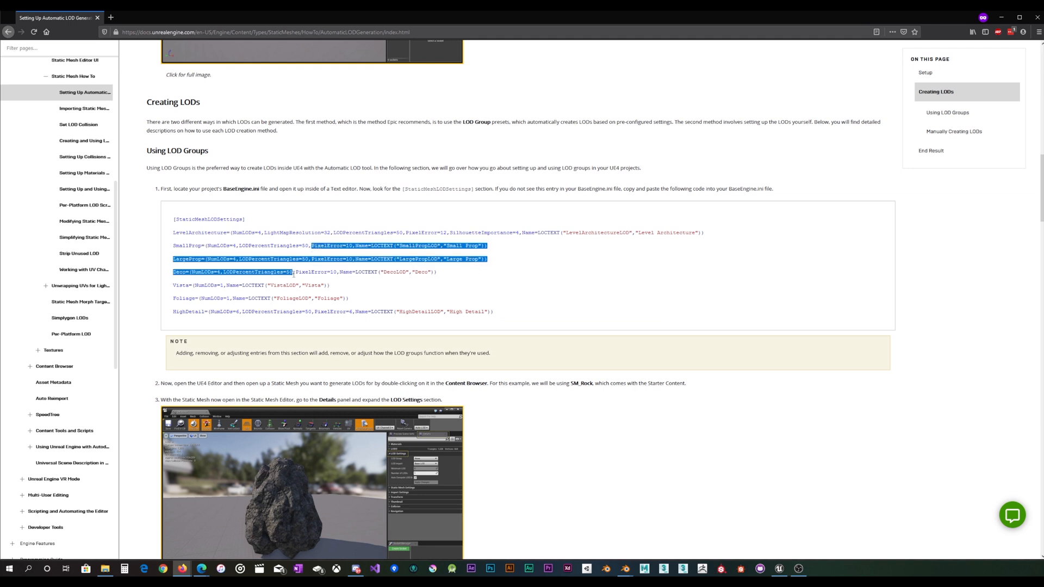
pyautogui.click(296, 272)
pyautogui.doubleClick(296, 272)
pyautogui.click(290, 271)
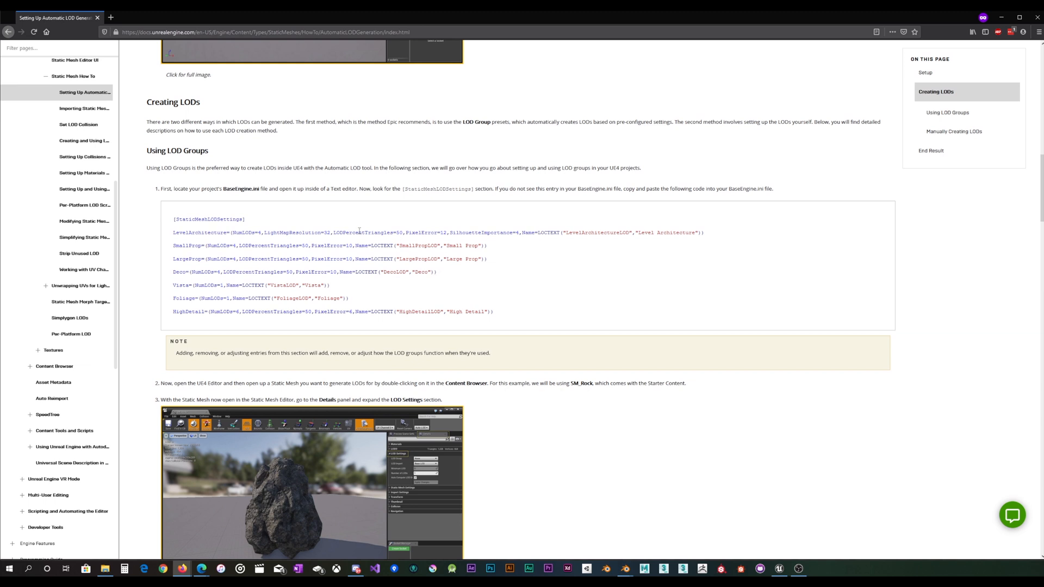
# Examine LODPercentTriangles in the LevelArchitecture preset, and read the full LevelArchitecture and SmallProp entries.
pyautogui.moveTo(360, 231); pyautogui.dragTo(329, 232)
pyautogui.click(330, 232)
pyautogui.moveTo(173, 233); pyautogui.dragTo(702, 233)
pyautogui.click(704, 233)
pyautogui.moveTo(456, 246); pyautogui.dragTo(174, 251)
pyautogui.click(171, 247)
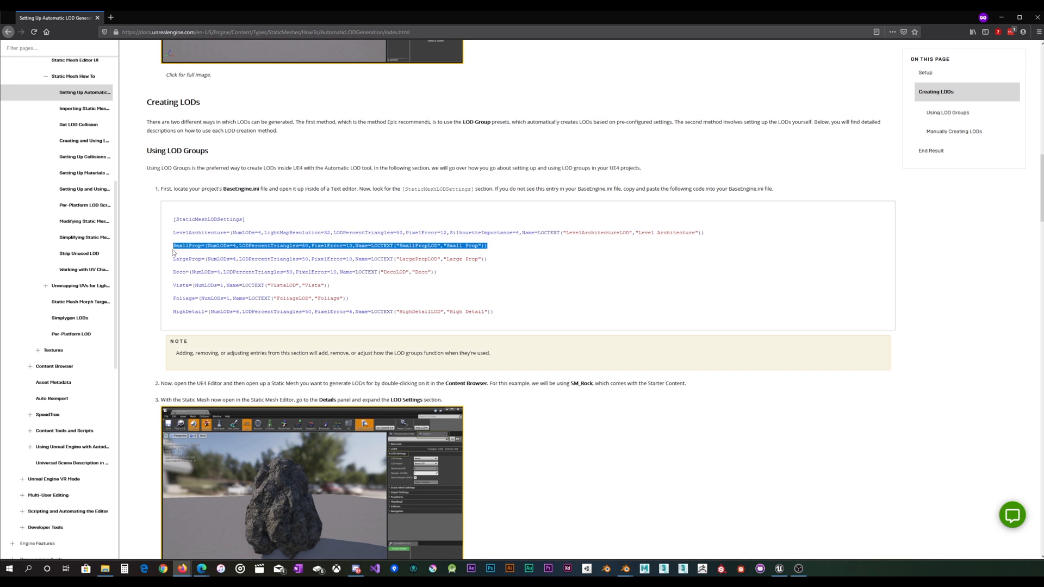
pyautogui.click(321, 226)
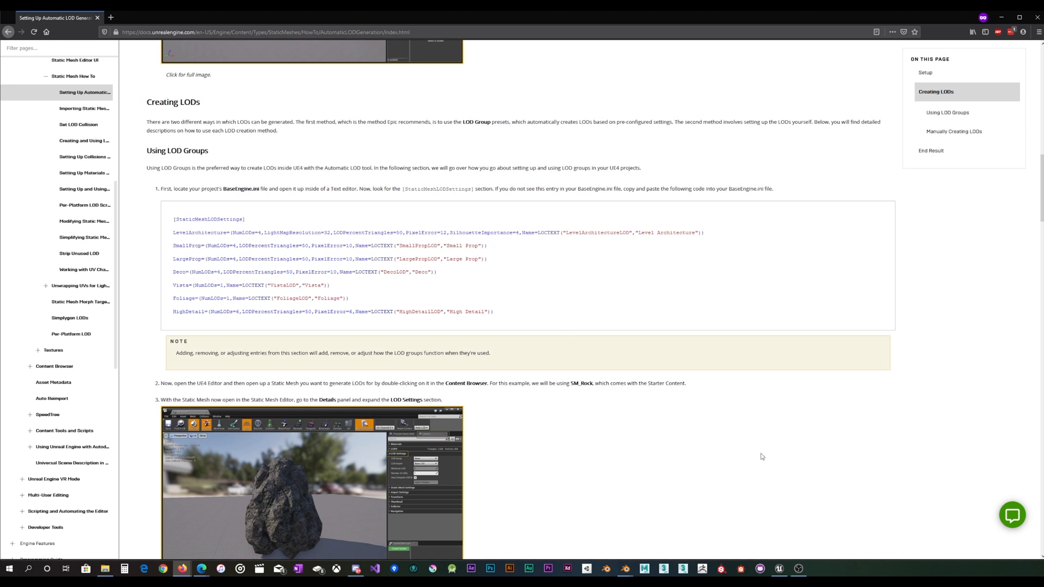
# Switch back to Unreal Editor and change the barrel's LOD Group to HighDetail, accepting the resulting LOD settings overwrite.
pyautogui.click(779, 566)
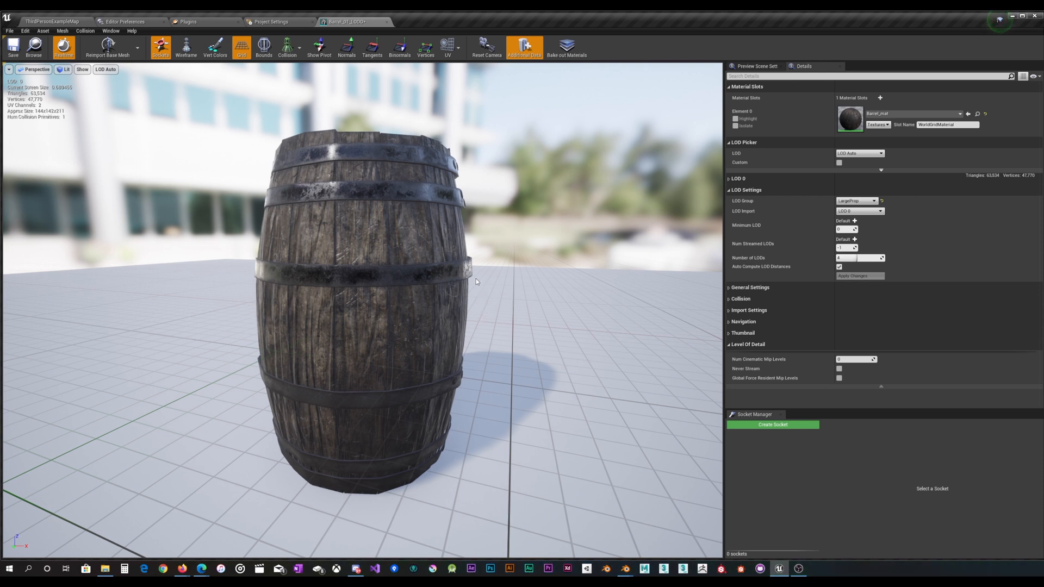
pyautogui.moveTo(478, 282)
pyautogui.mouseDown()
pyautogui.moveTo(512, 283)
pyautogui.moveTo(525, 242)
pyautogui.moveTo(520, 275)
pyautogui.moveTo(488, 280)
pyautogui.mouseUp()
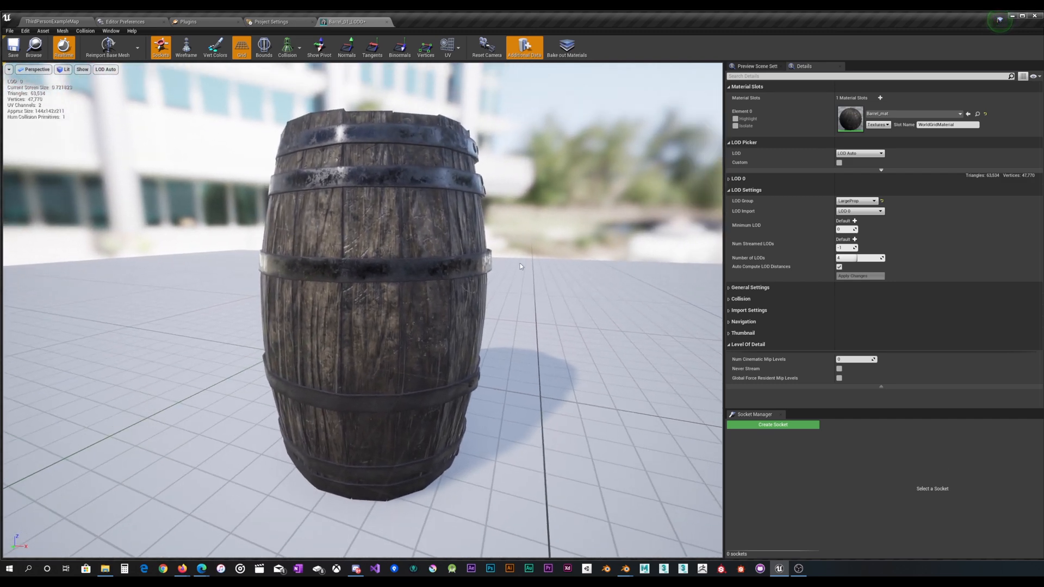
pyautogui.click(865, 201)
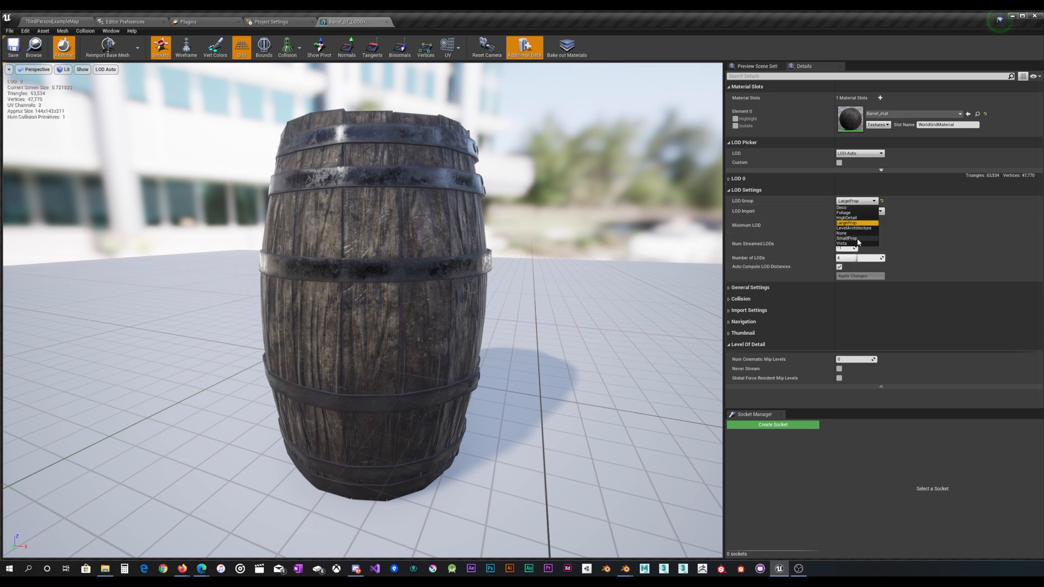
pyautogui.click(849, 217)
pyautogui.click(733, 312)
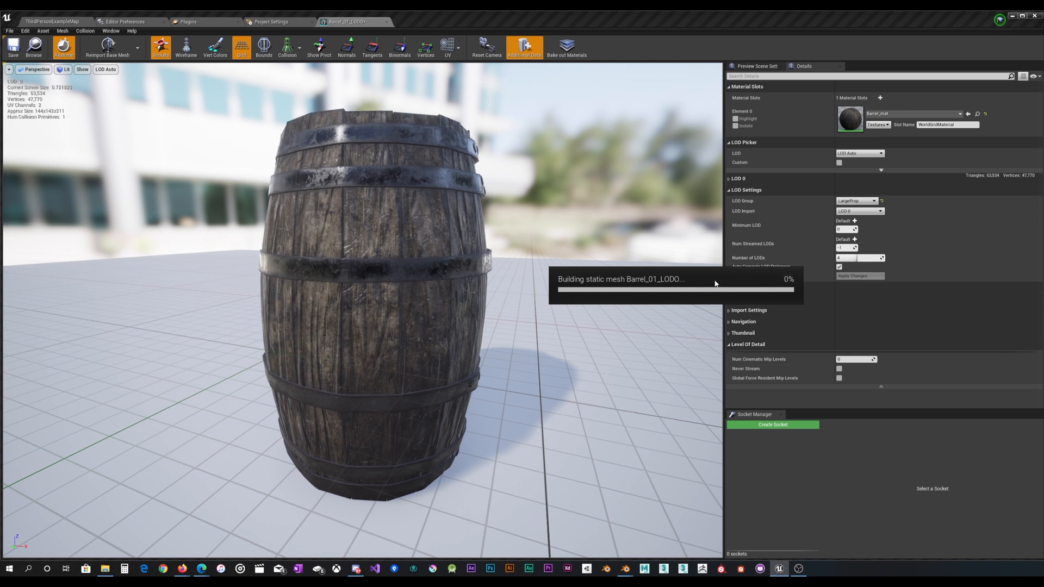
# Preview the barrel at LOD 0, LOD 1 and LOD 5 to compare mesh detail and triangle counts.
pyautogui.click(105, 70)
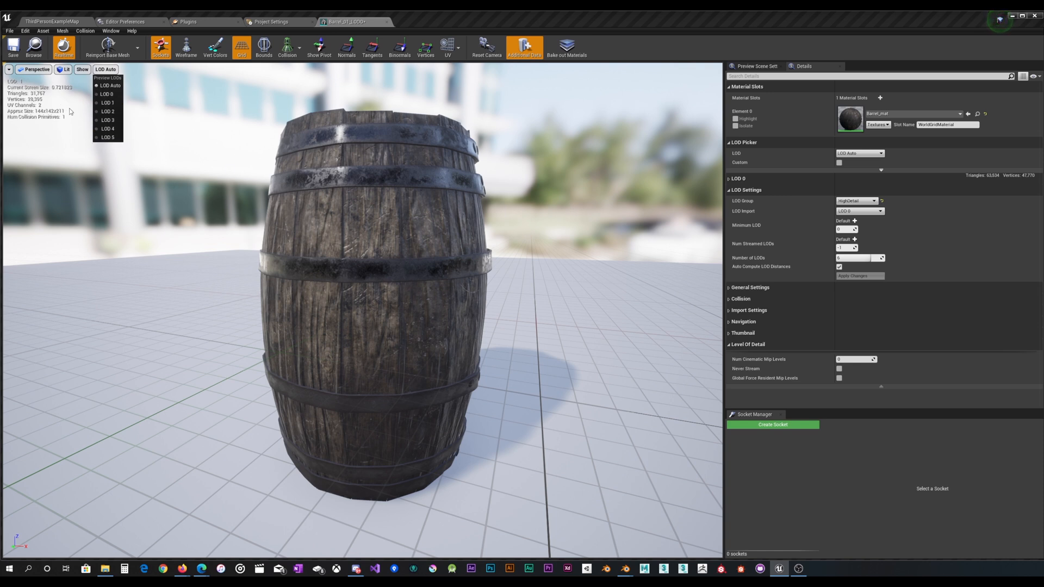
pyautogui.click(107, 94)
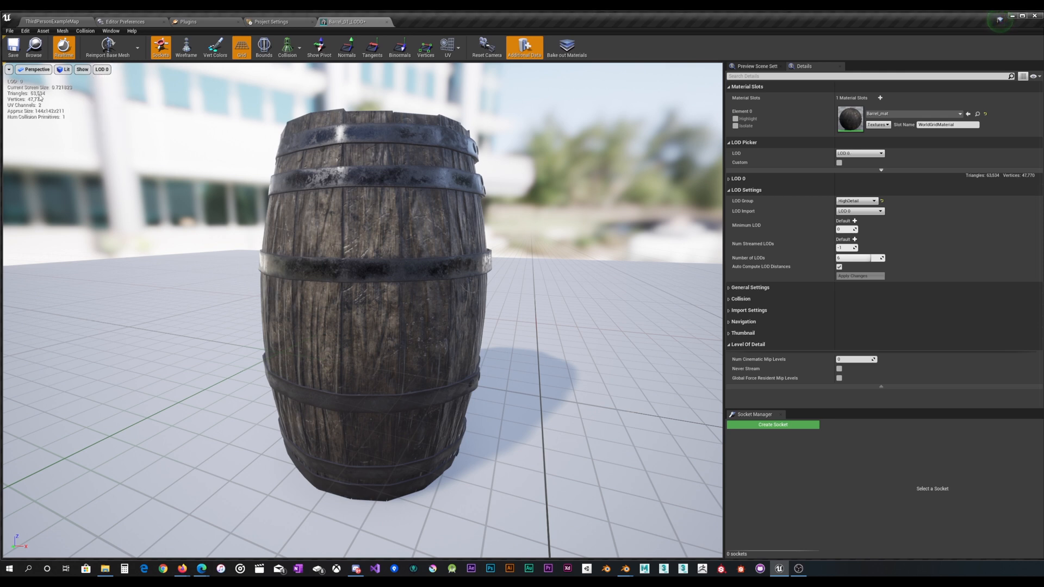
pyautogui.click(106, 70)
pyautogui.click(107, 103)
pyautogui.click(104, 70)
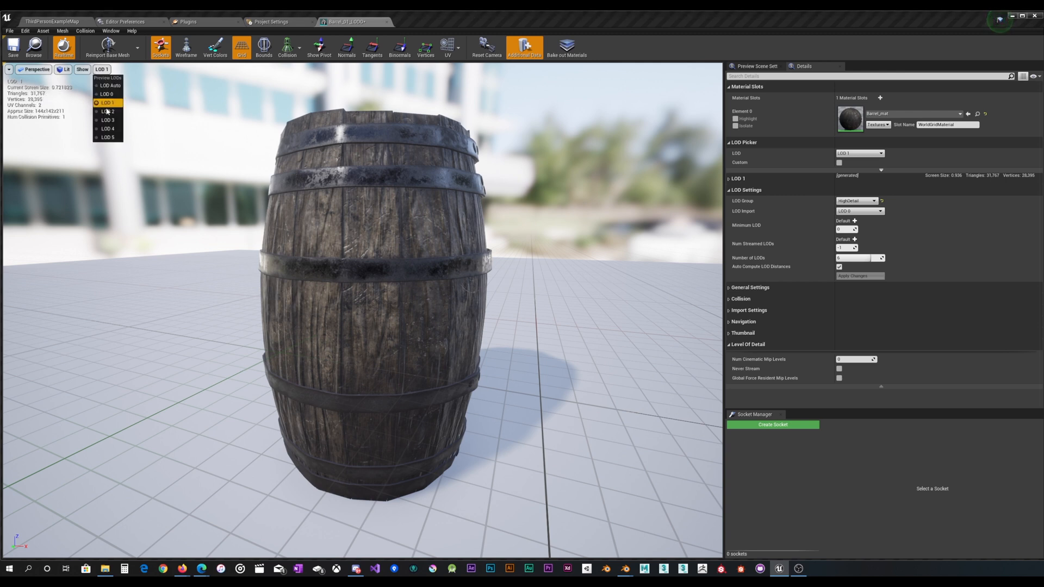
pyautogui.click(107, 137)
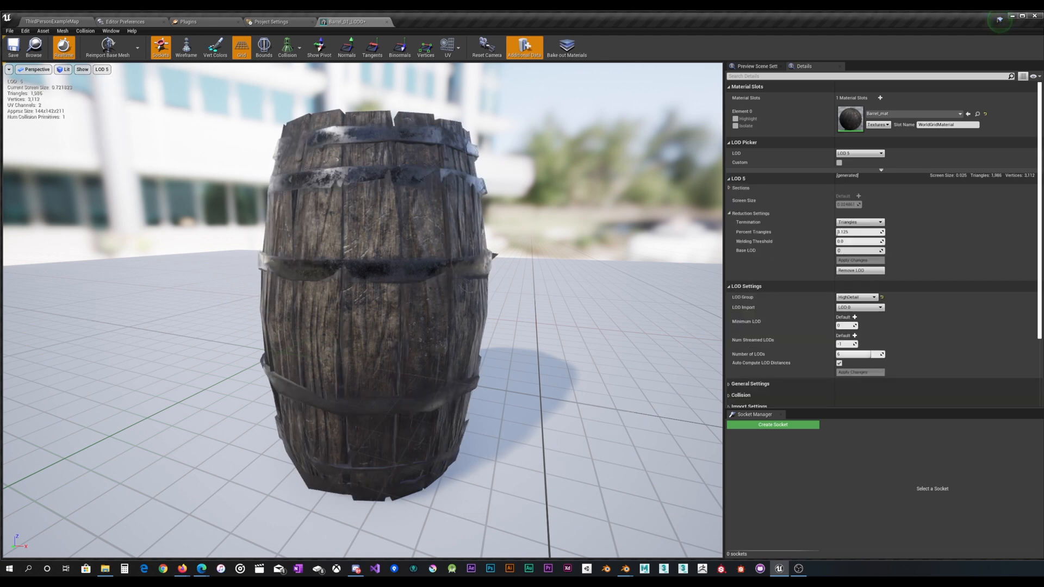
pyautogui.scroll(4, 363, 310)
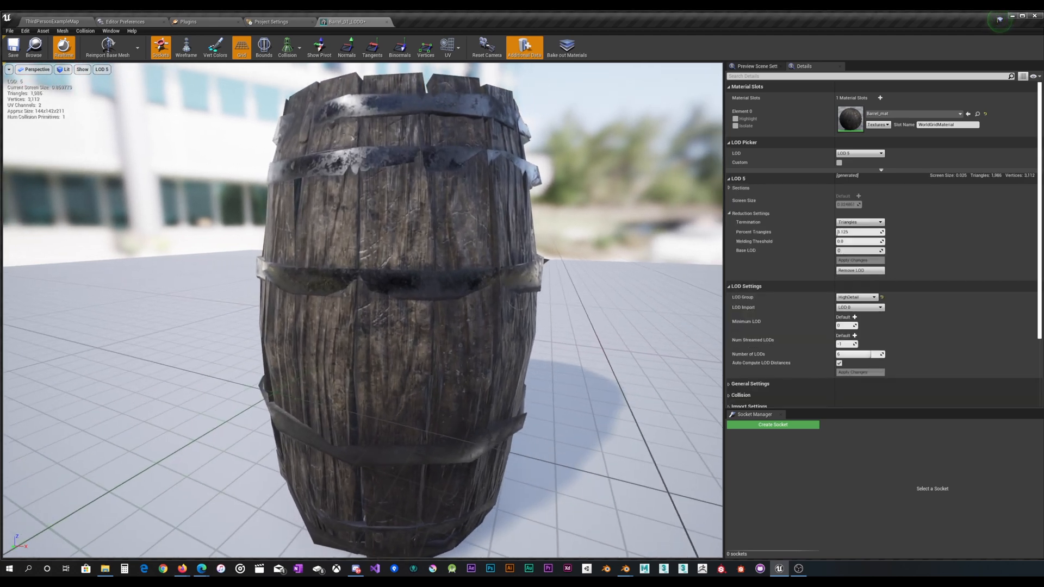
pyautogui.scroll(-2, 363, 310)
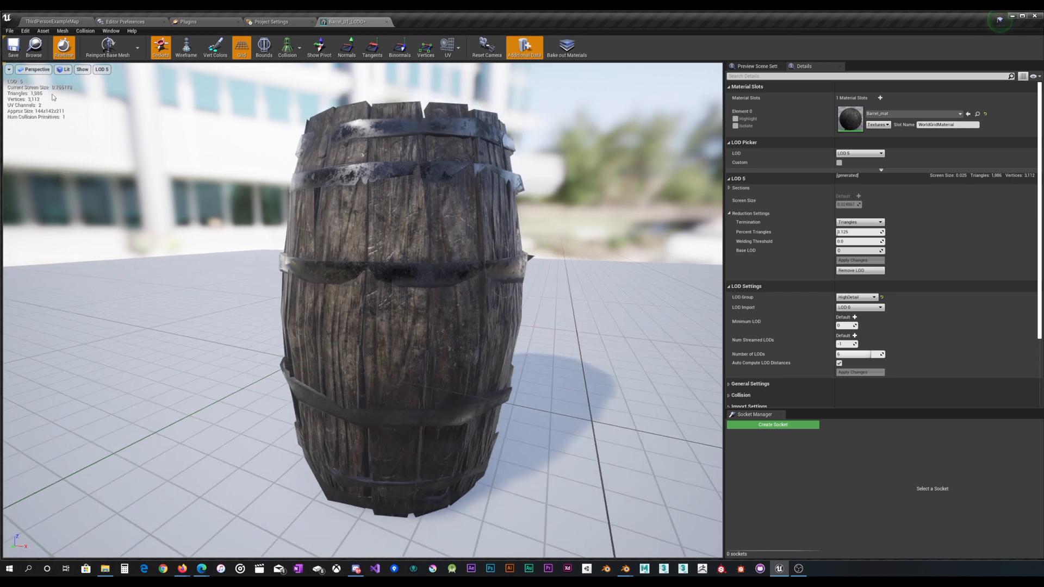
# Restore automatic LOD preview and check how the barrel's LOD changes with viewing distance.
pyautogui.click(101, 69)
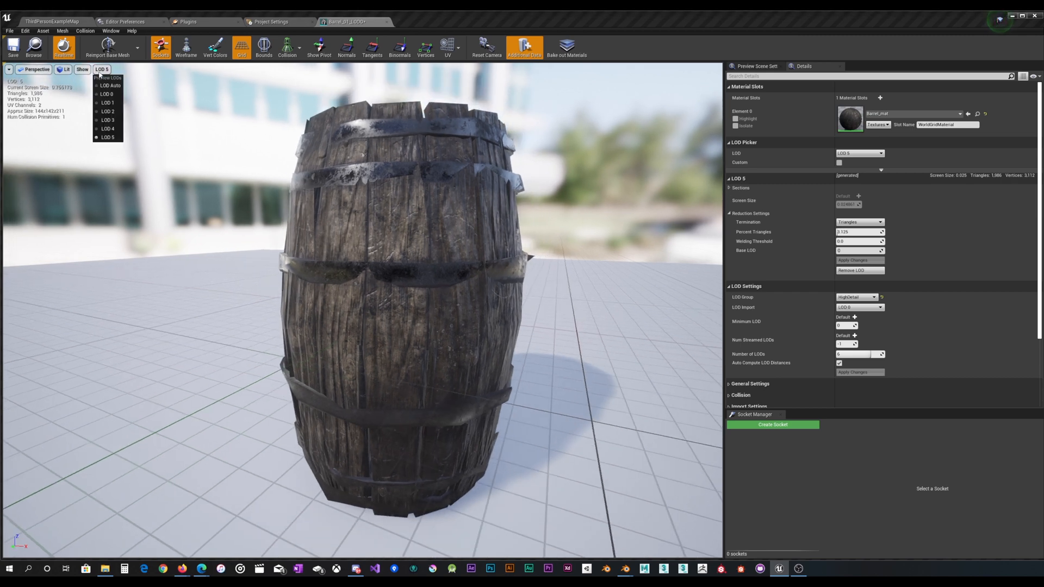
pyautogui.click(111, 85)
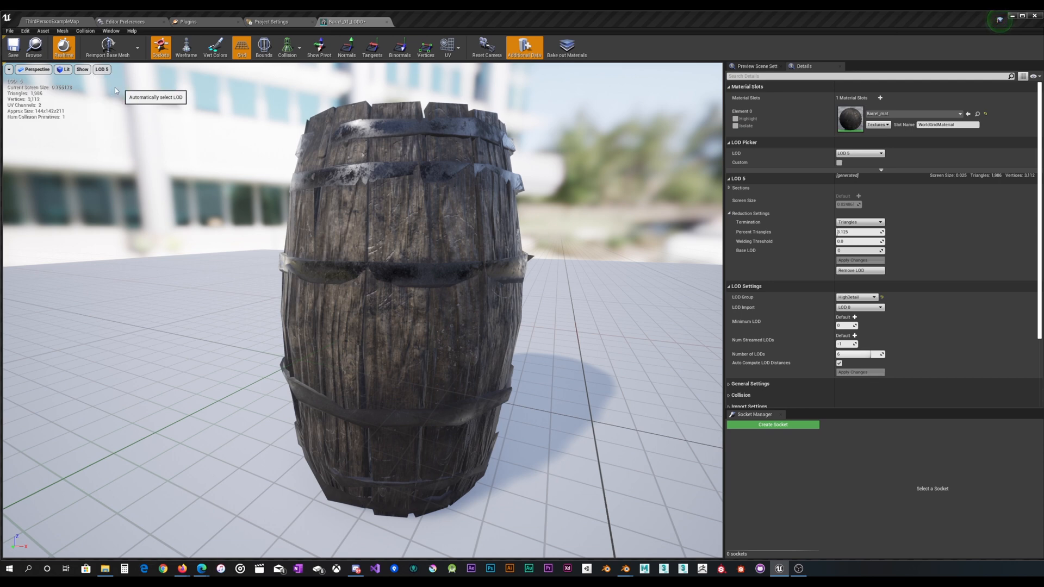
pyautogui.scroll(-10, 374, 200)
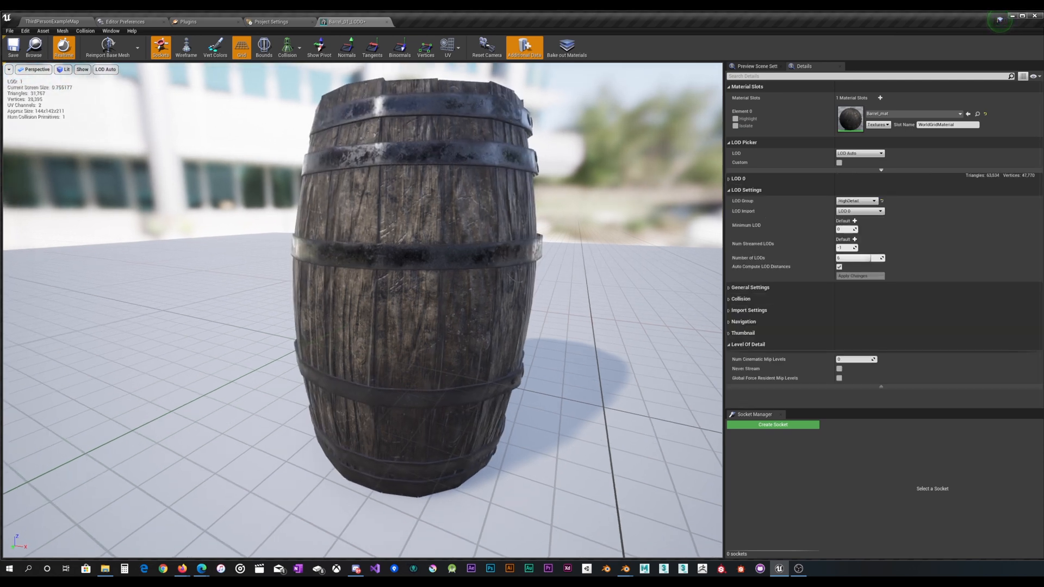
pyautogui.scroll(-10, 374, 200)
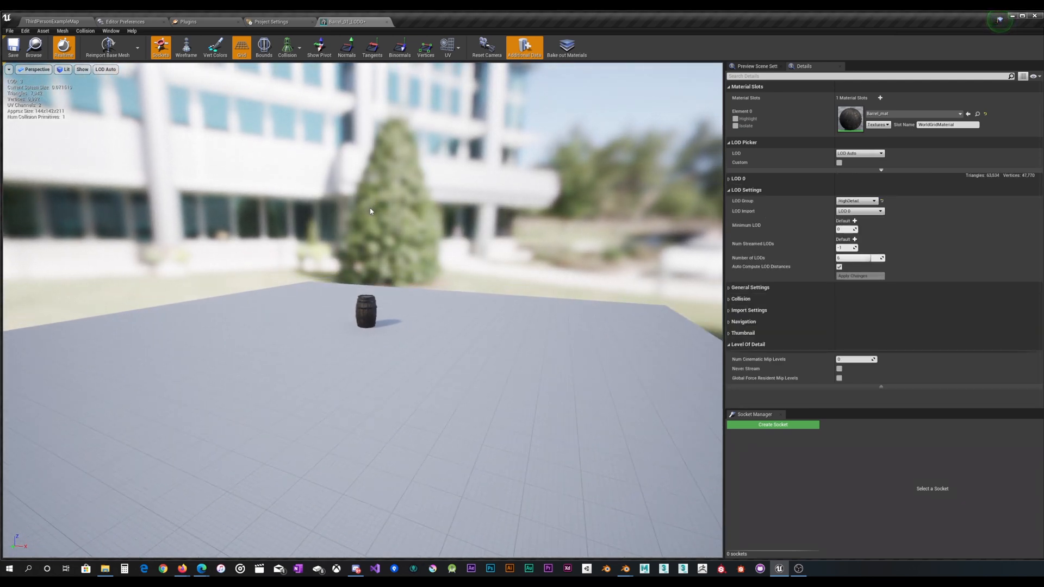
pyautogui.scroll(-8, 370, 216)
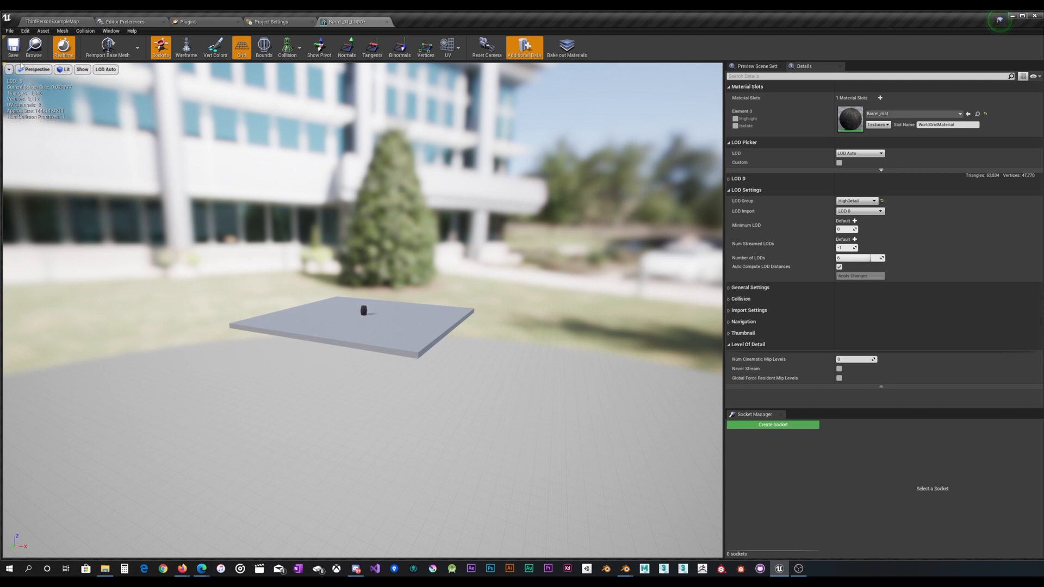
pyautogui.scroll(5, 376, 325)
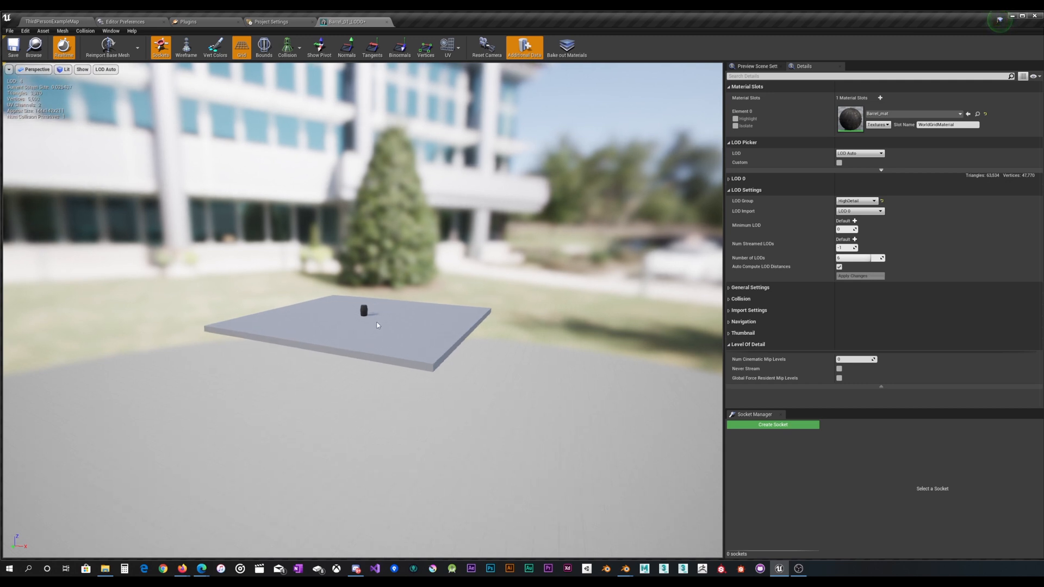
pyautogui.scroll(6, 379, 324)
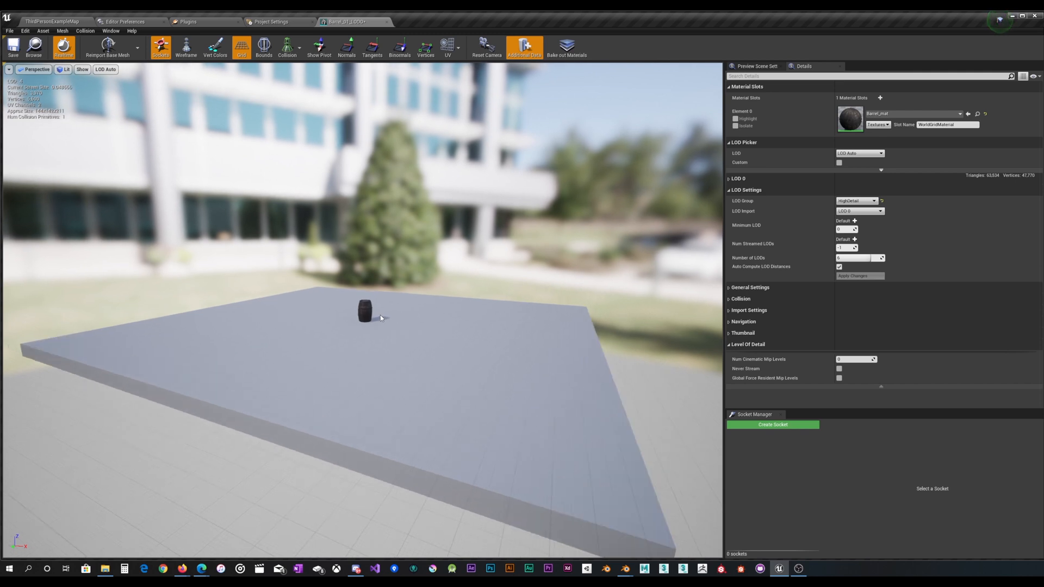
pyautogui.scroll(5, 386, 320)
pyautogui.scroll(-4, 385, 321)
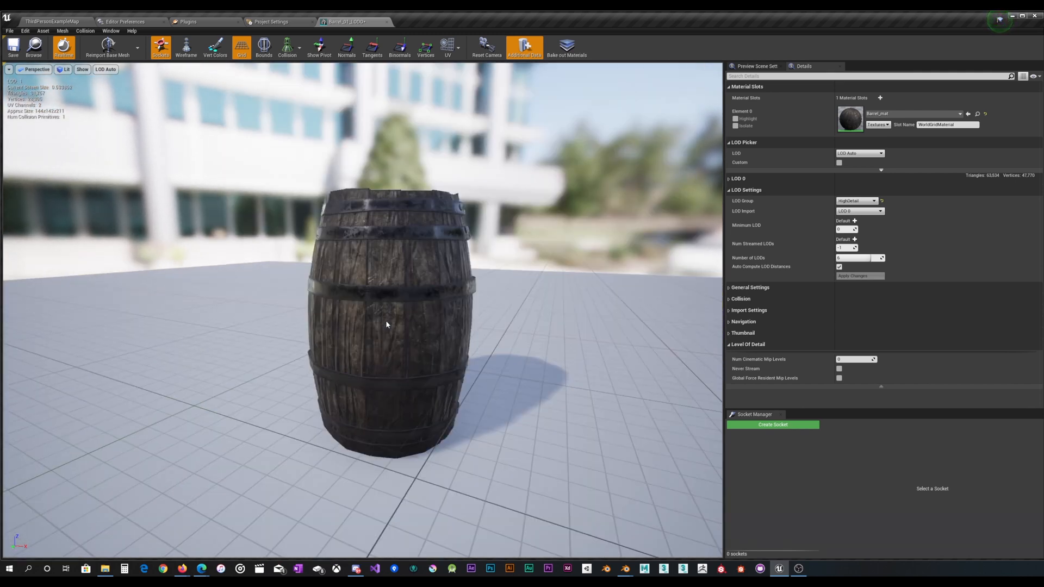
# Preview the barrel at LOD 5 up close, and compare it with LOD 0.
pyautogui.click(106, 70)
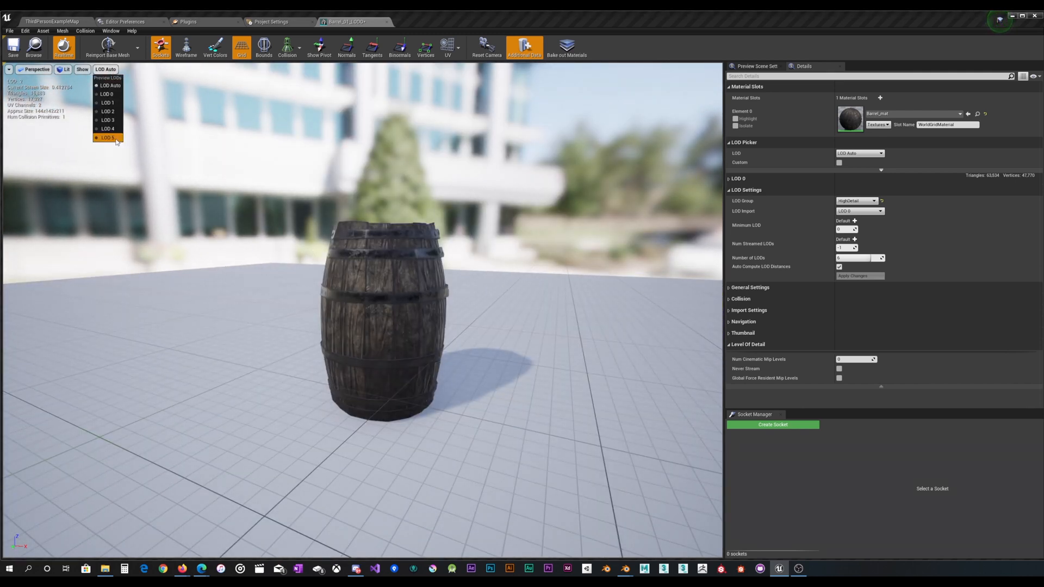
pyautogui.click(108, 140)
pyautogui.scroll(2, 405, 302)
pyautogui.scroll(2, 404, 307)
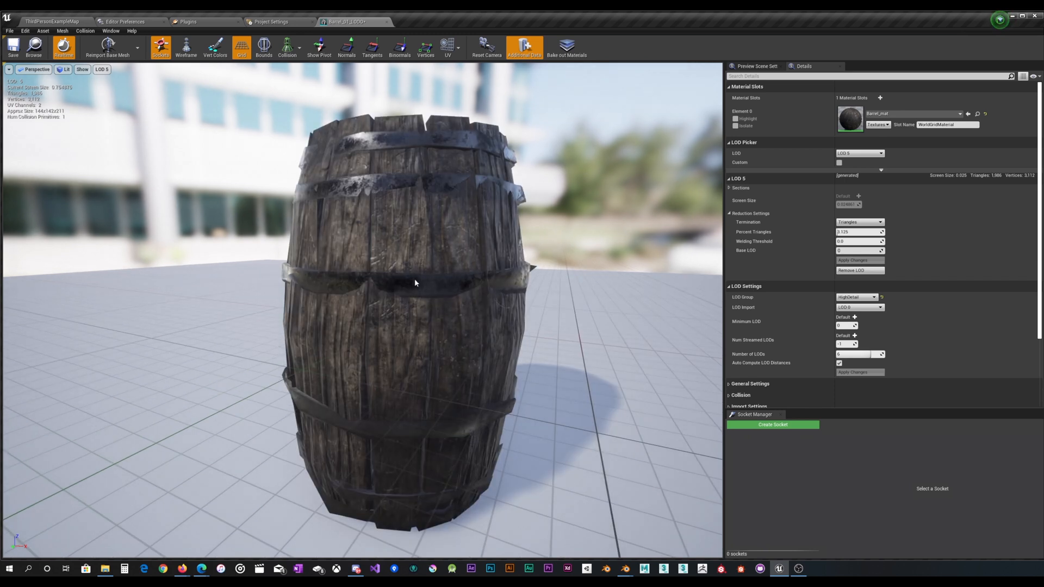
pyautogui.click(104, 69)
pyautogui.click(107, 94)
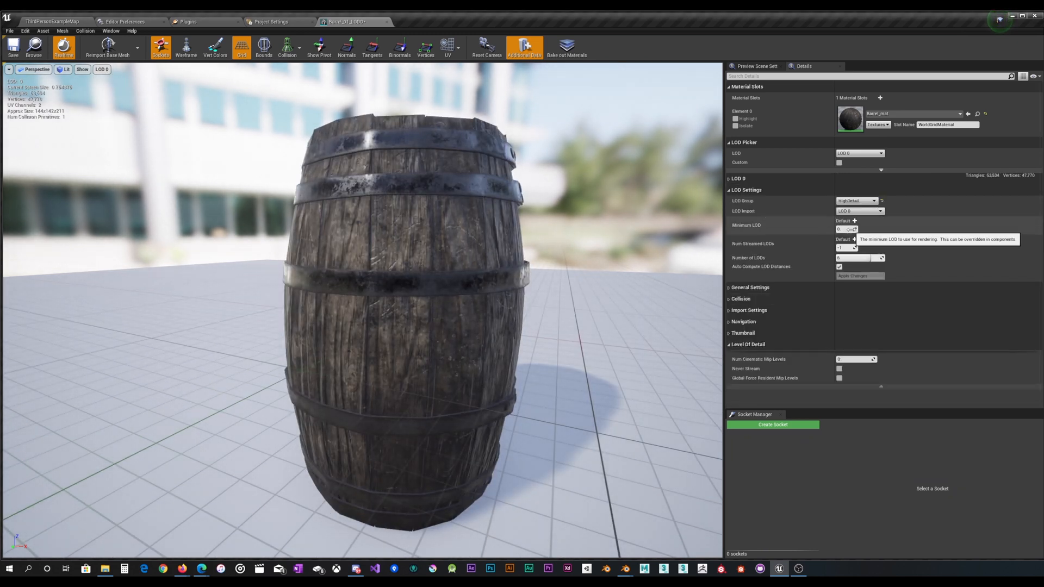
# Set the barrel's Minimum LOD to 3.
pyautogui.click(846, 229)
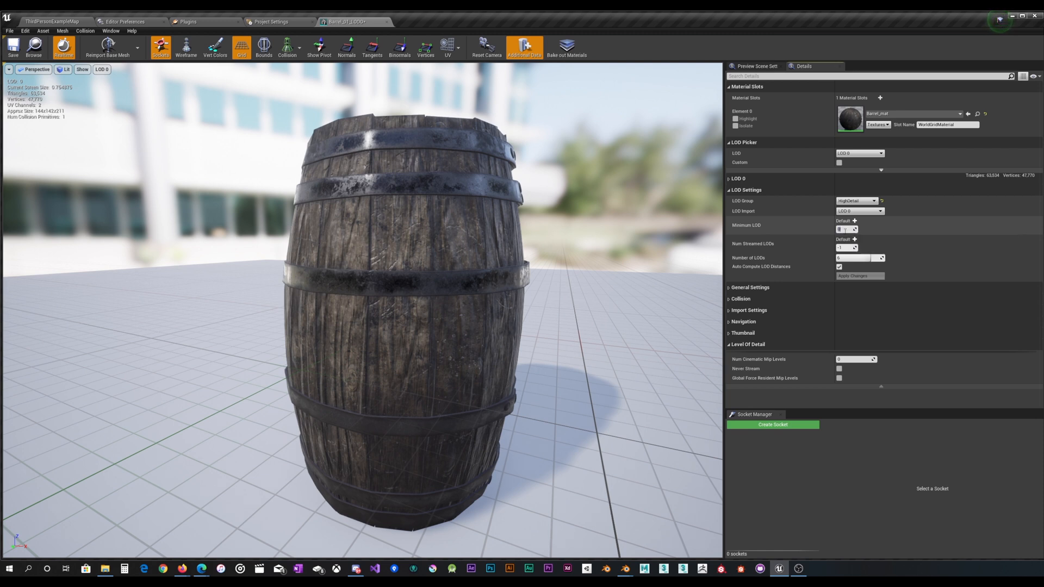
pyautogui.write('3')
pyautogui.press('Return')
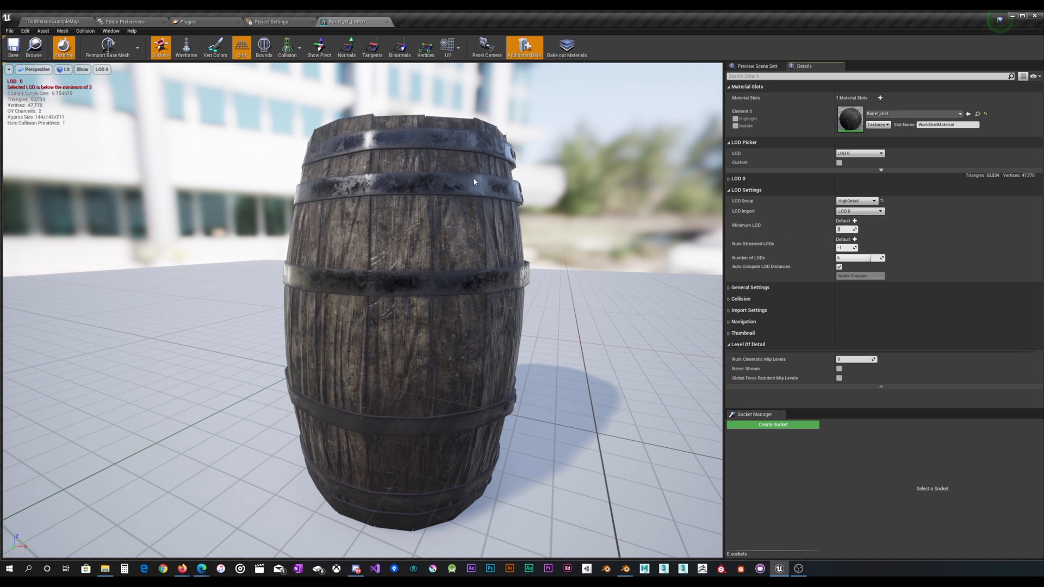
# Switch the preview to LOD Auto and inspect the barrel up close with the minimum LOD applied.
pyautogui.click(102, 69)
pyautogui.click(112, 90)
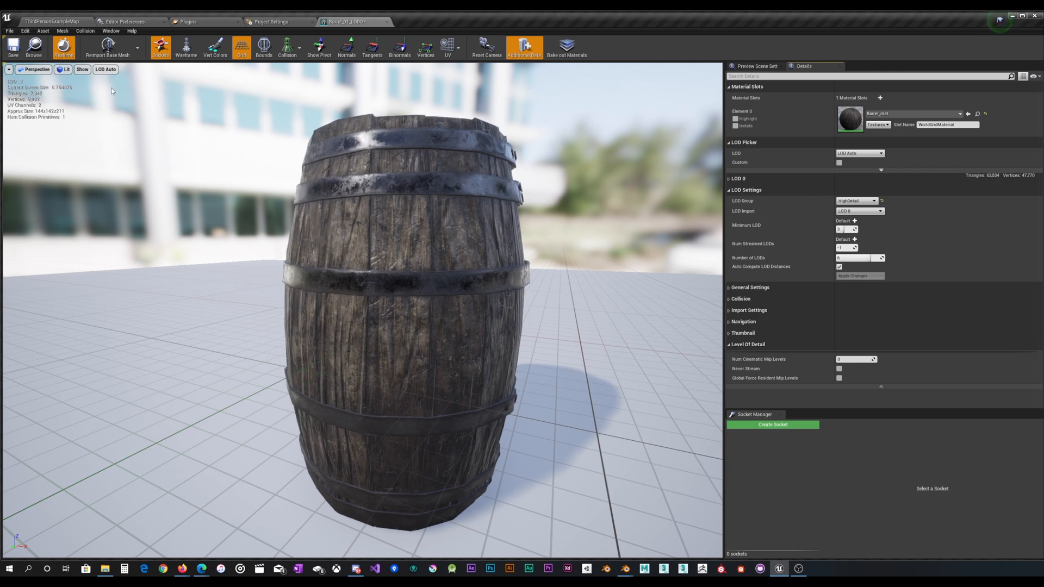
pyautogui.scroll(4, 243, 161)
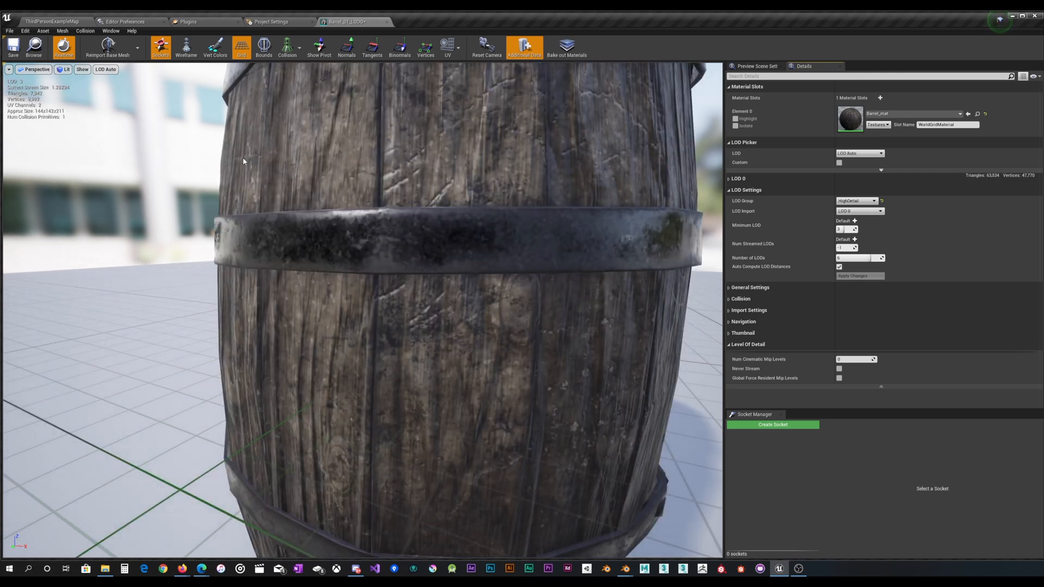
# Compare the barrel up close and from farther away with the minimum LOD applied.
pyautogui.scroll(-4, 312, 200)
pyautogui.scroll(4, 330, 212)
pyautogui.scroll(-4, 330, 213)
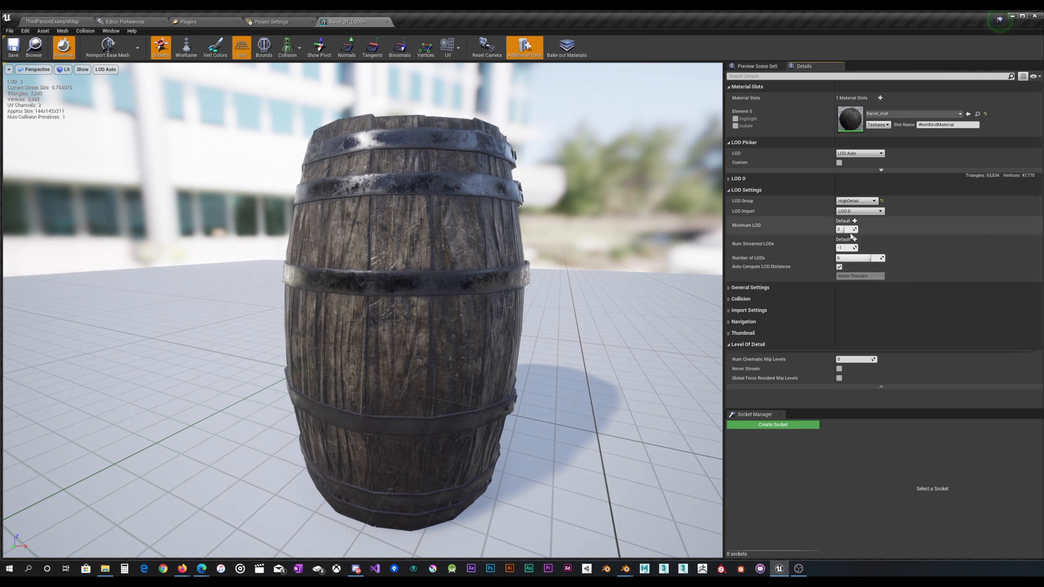
pyautogui.scroll(5, 383, 221)
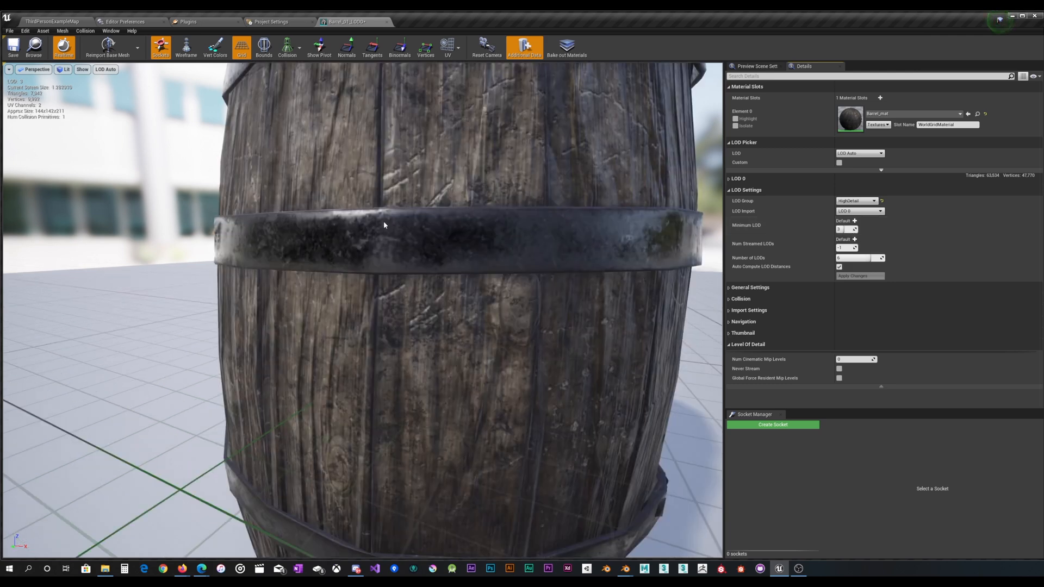
pyautogui.scroll(-8, 384, 221)
# Try a Minimum LOD of 0 on the barrel and check it from nearer and farther away.
pyautogui.click(849, 231)
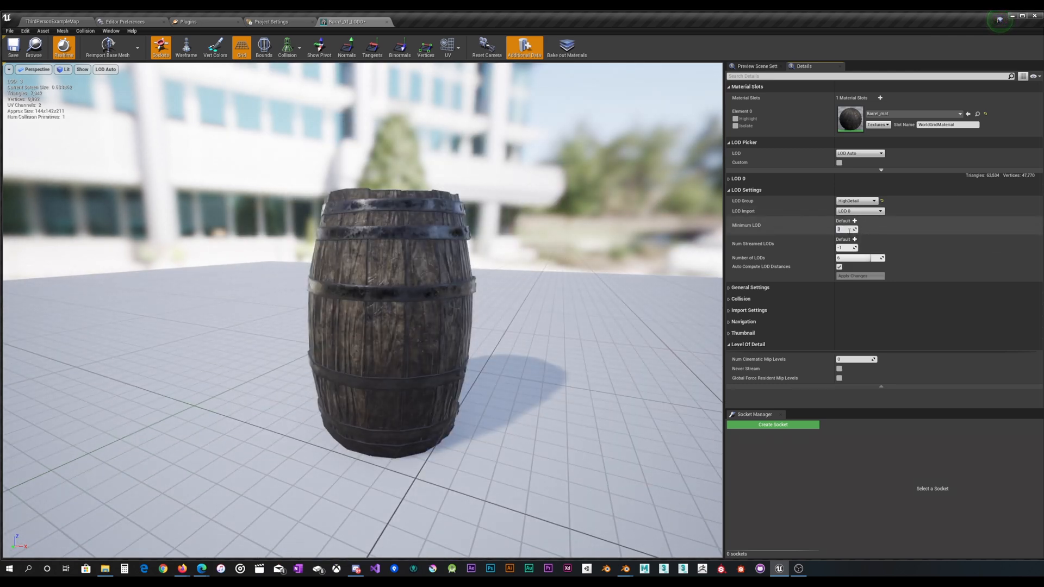
pyautogui.write('0')
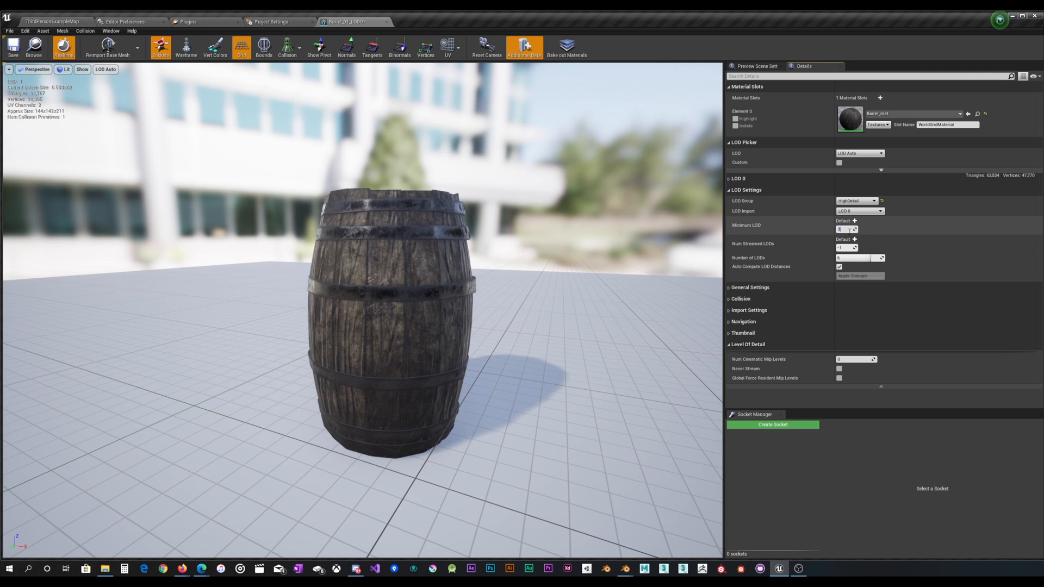
pyautogui.scroll(5, 406, 250)
pyautogui.scroll(-2, 406, 250)
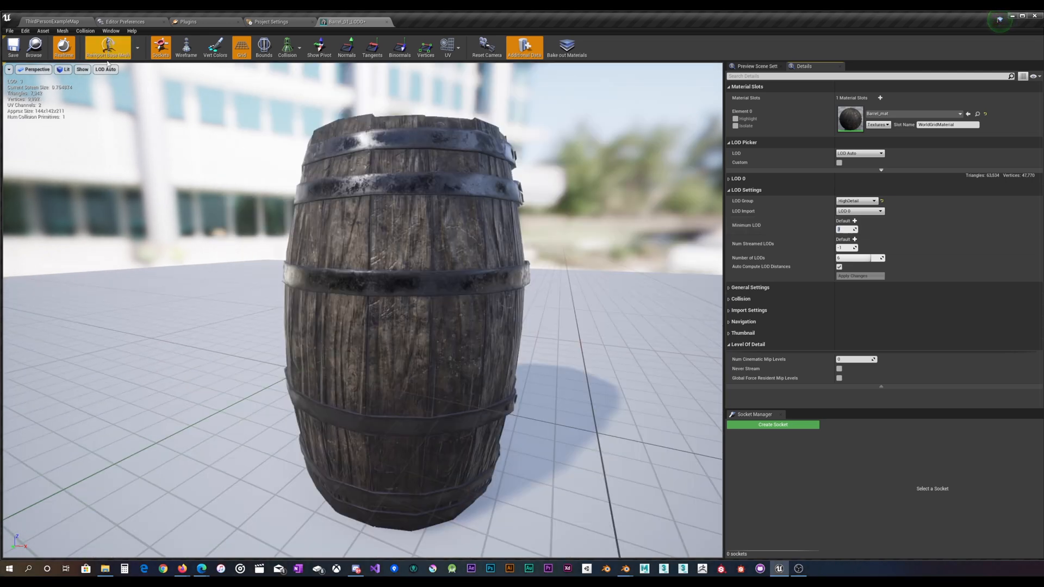
# Preview the barrel at LOD 0, and set its Minimum LOD to 2.
pyautogui.click(106, 69)
pyautogui.click(105, 95)
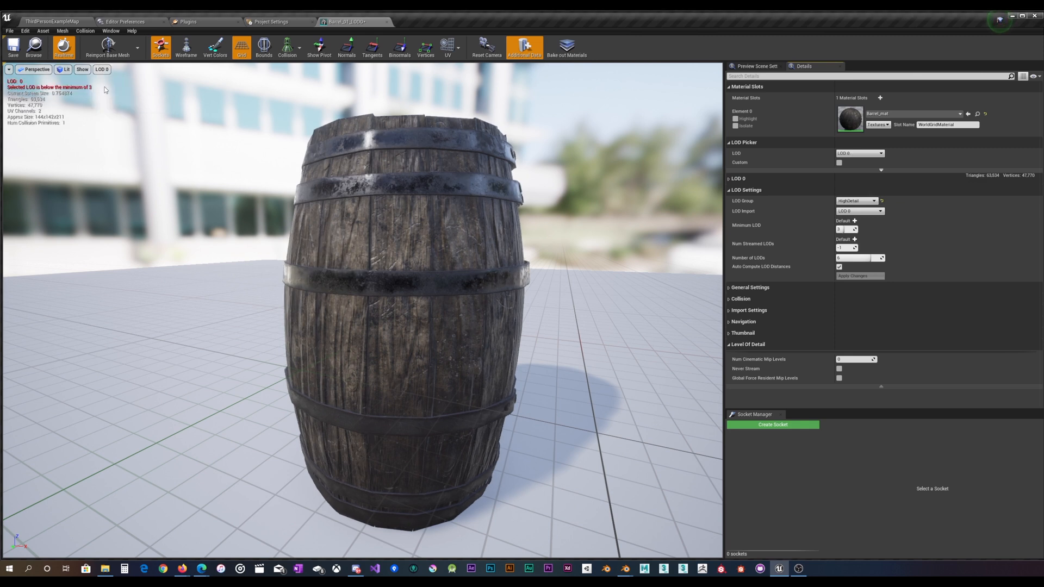
pyautogui.click(847, 230)
pyautogui.write('0')
pyautogui.press('Return')
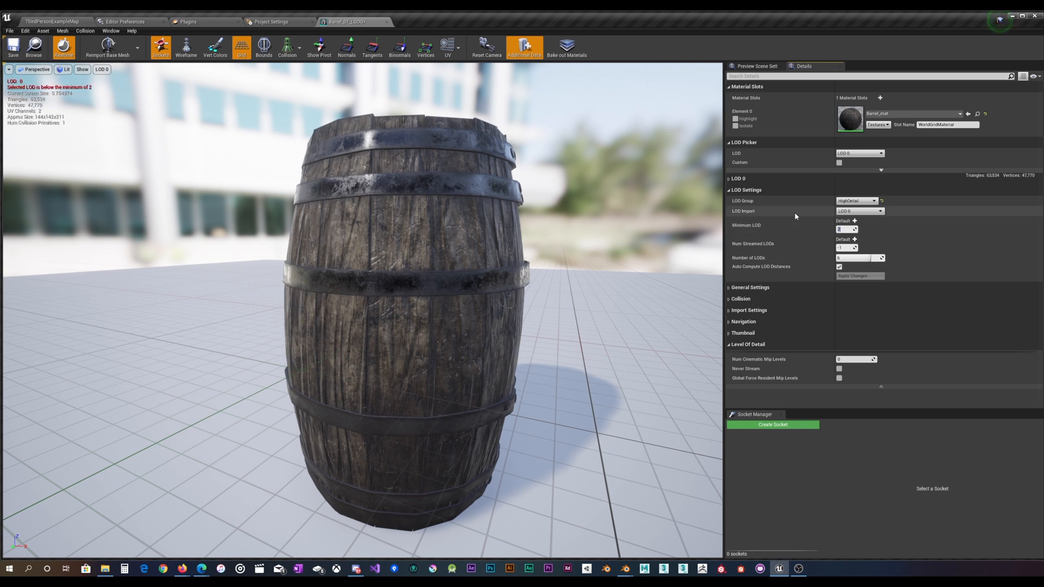
# Return the preview to LOD Auto and inspect the barrel from several distances and angles.
pyautogui.click(103, 70)
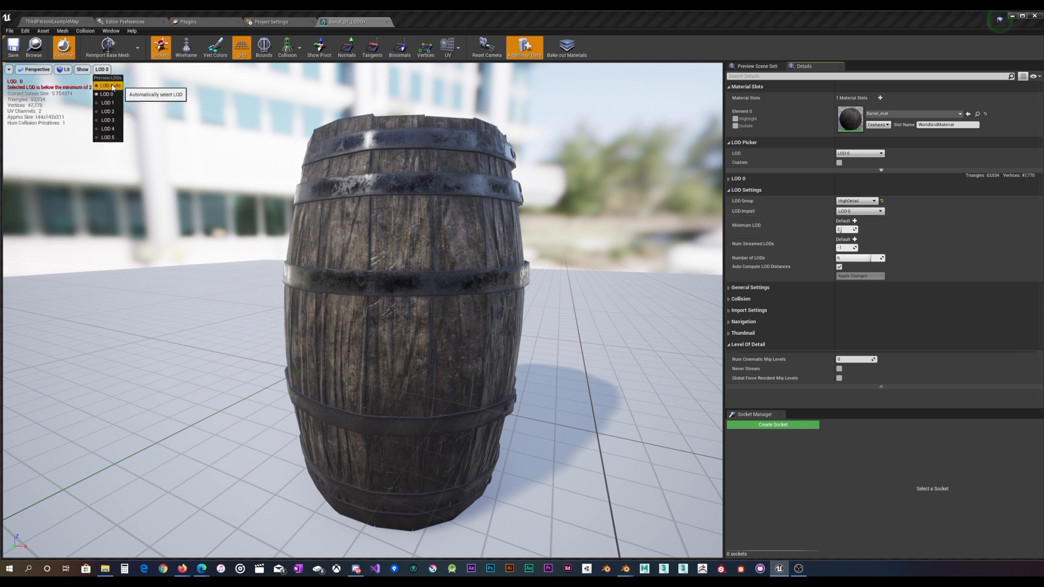
pyautogui.click(109, 81)
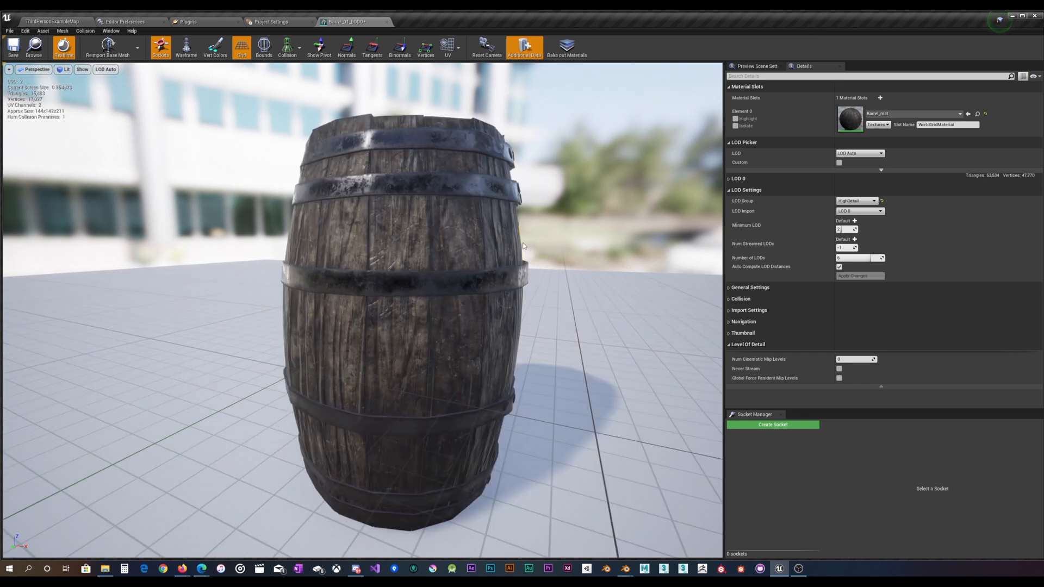
pyautogui.moveTo(478, 249); pyautogui.dragTo(483, 198, button='middle')
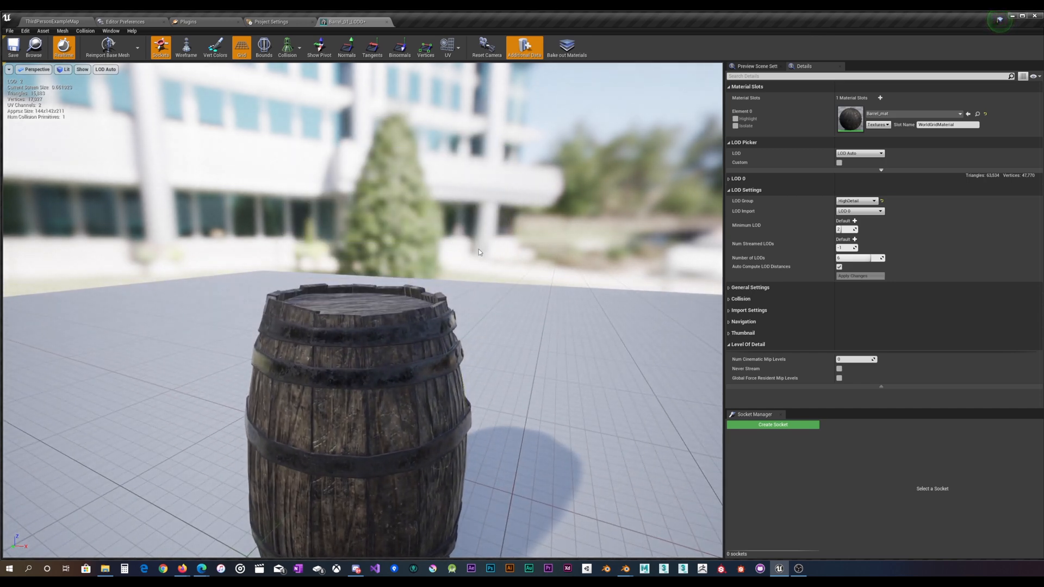
pyautogui.moveTo(479, 250); pyautogui.dragTo(480, 223)
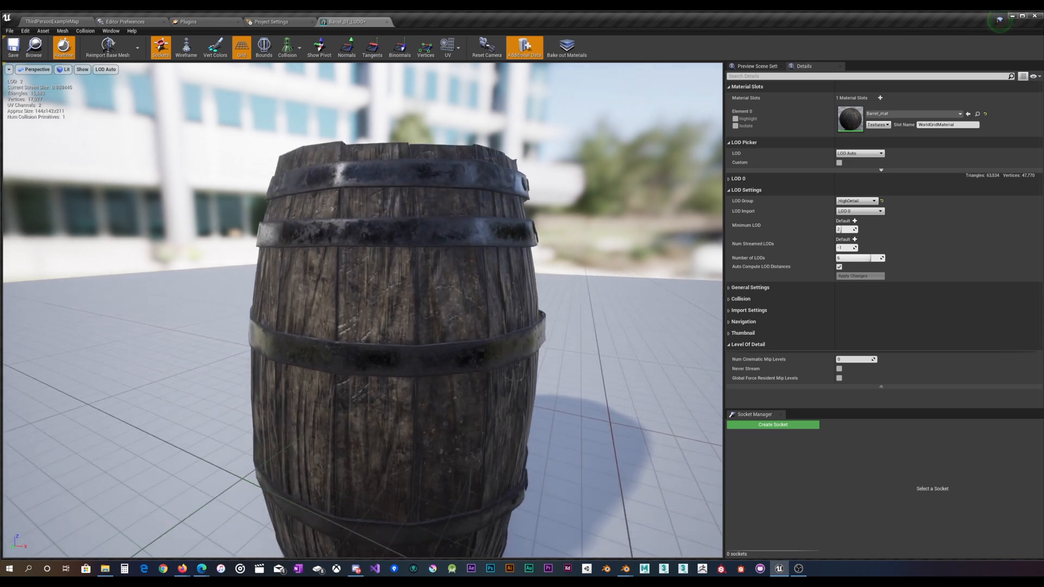
pyautogui.moveTo(480, 223); pyautogui.dragTo(486, 188, button='middle')
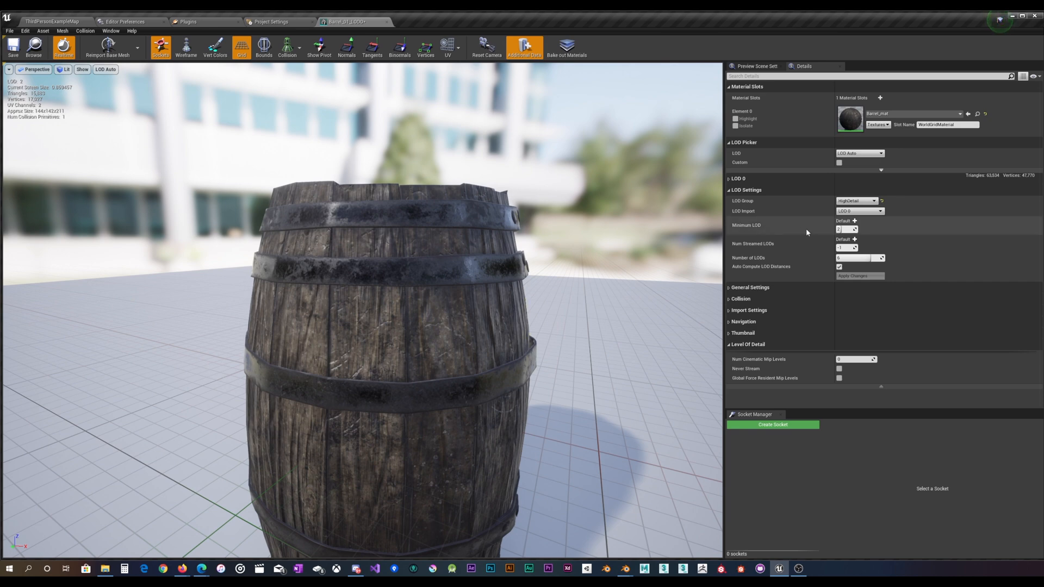
pyautogui.scroll(-5, 463, 279)
pyautogui.scroll(2, 462, 279)
pyautogui.moveTo(463, 279); pyautogui.dragTo(456, 293, button='right')
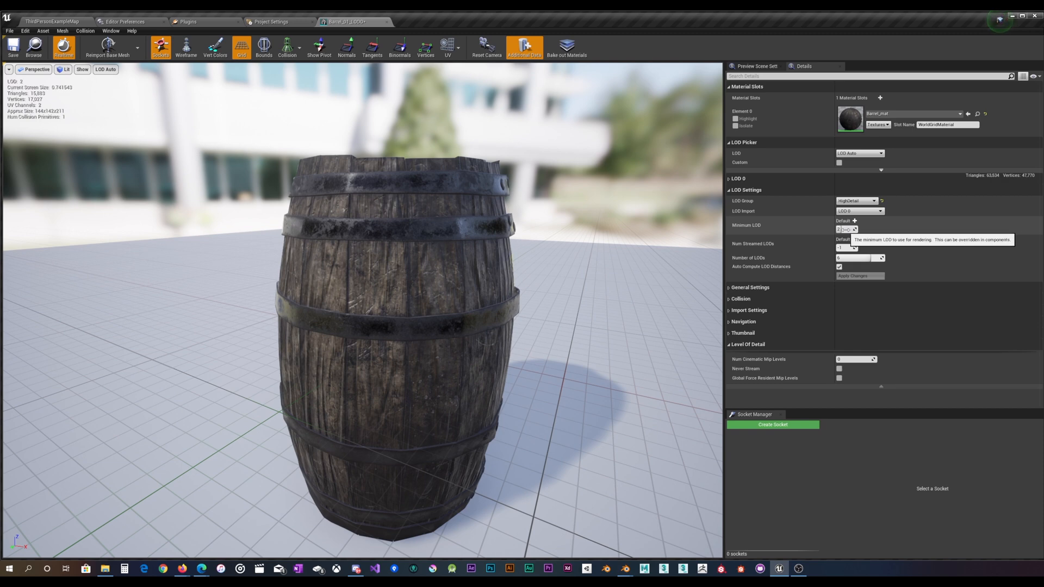
pyautogui.moveTo(526, 232); pyautogui.dragTo(451, 225)
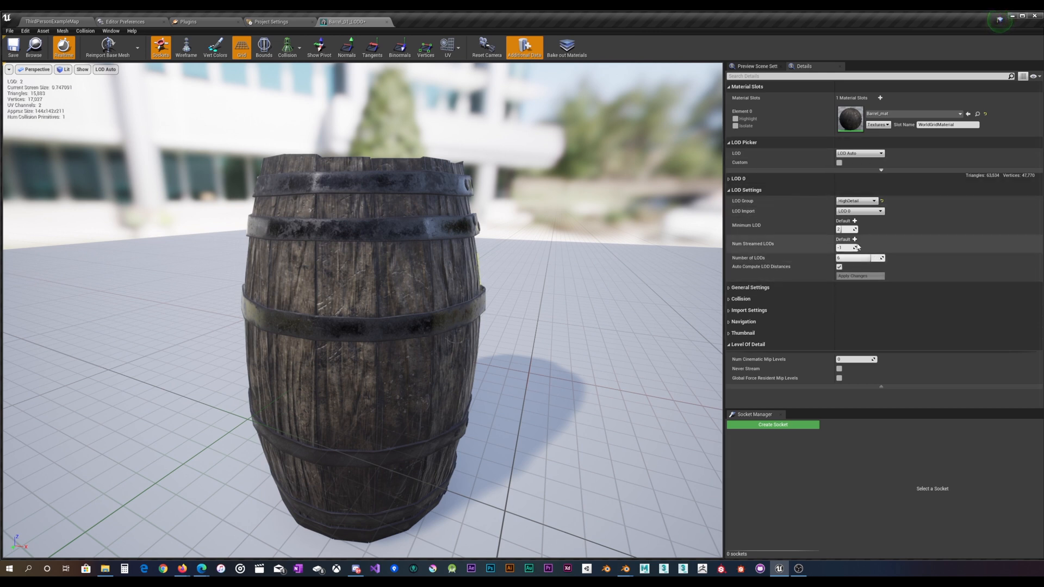
# Review the available preview LODs and the platform overrides offered for Num Streamed LODs.
pyautogui.click(100, 70)
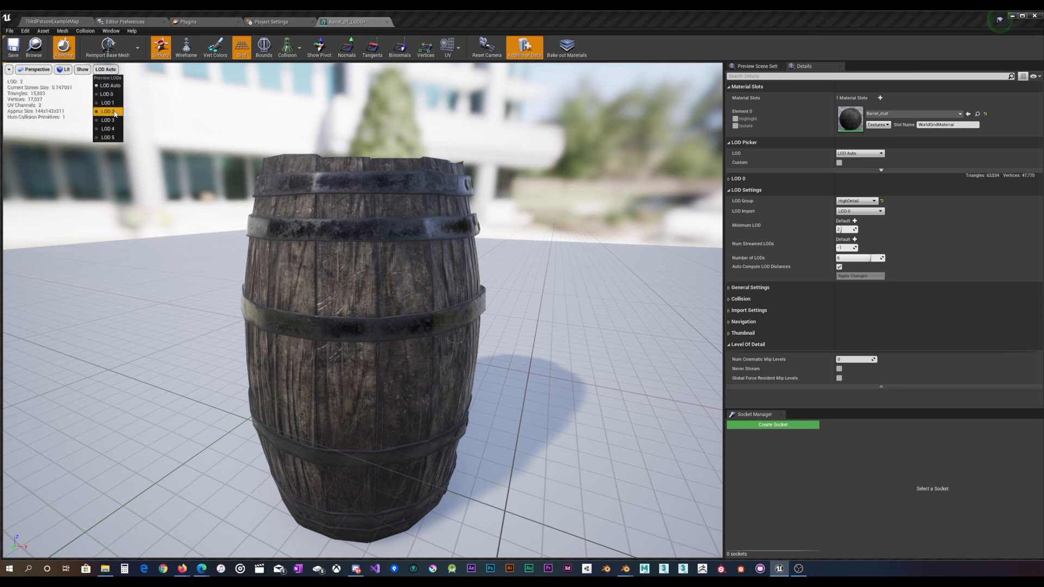
pyautogui.click(892, 229)
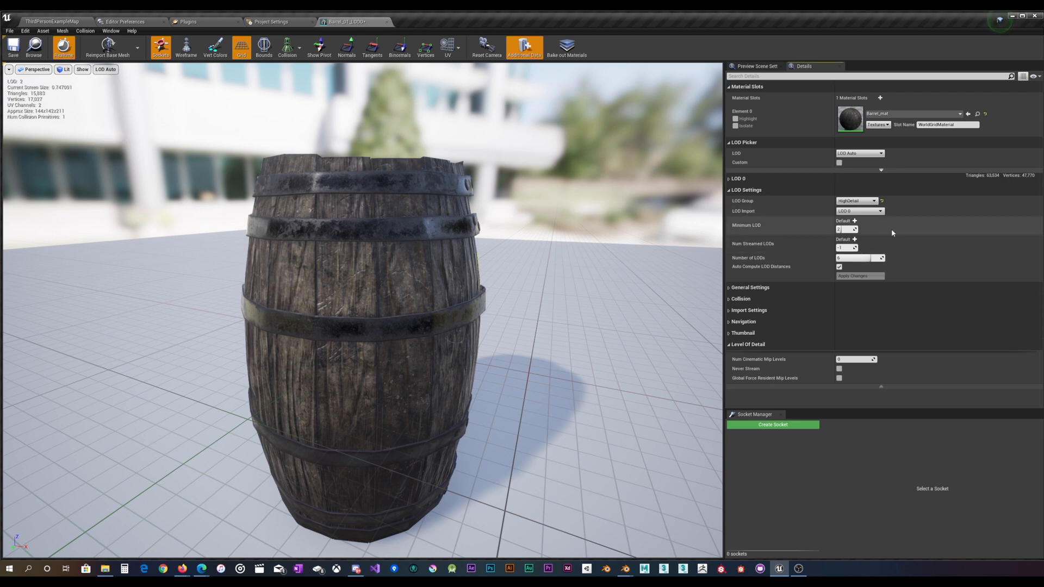
pyautogui.moveTo(125, 110); pyautogui.dragTo(180, 115)
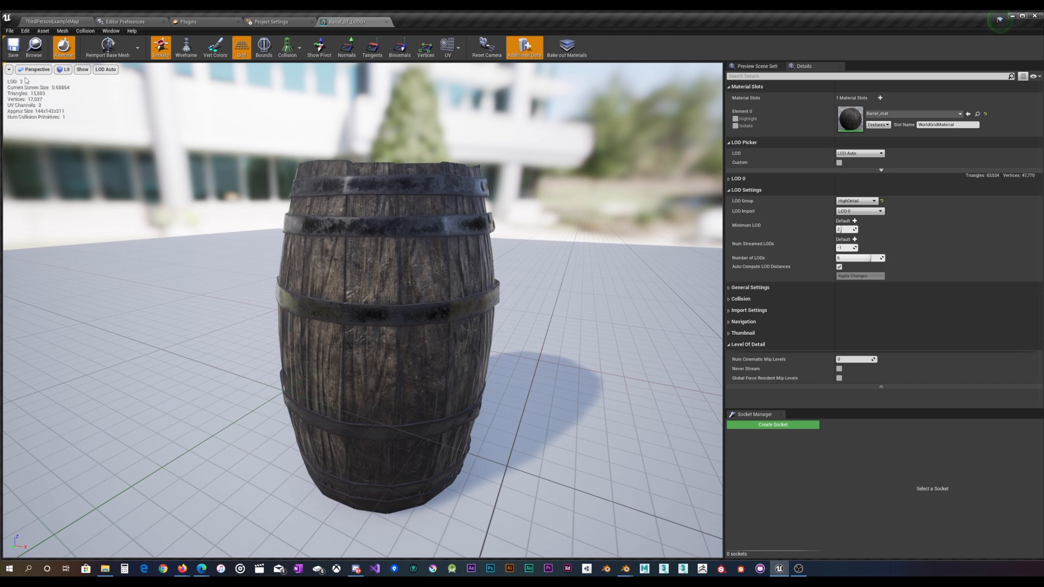
pyautogui.moveTo(468, 247); pyautogui.dragTo(471, 224)
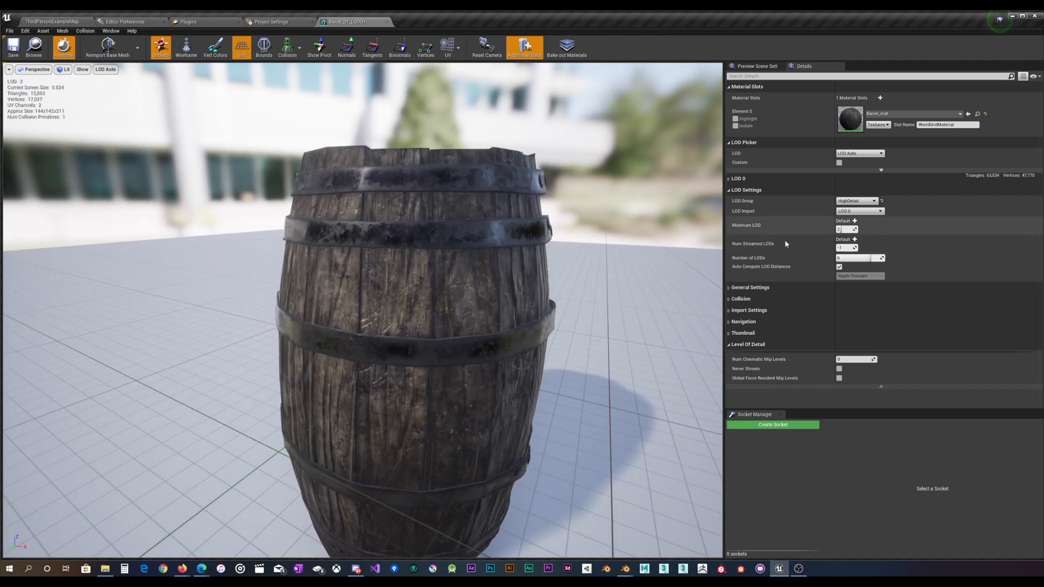
pyautogui.moveTo(554, 270)
pyautogui.mouseDown()
pyautogui.moveTo(555, 283)
pyautogui.moveTo(560, 272)
pyautogui.mouseUp()
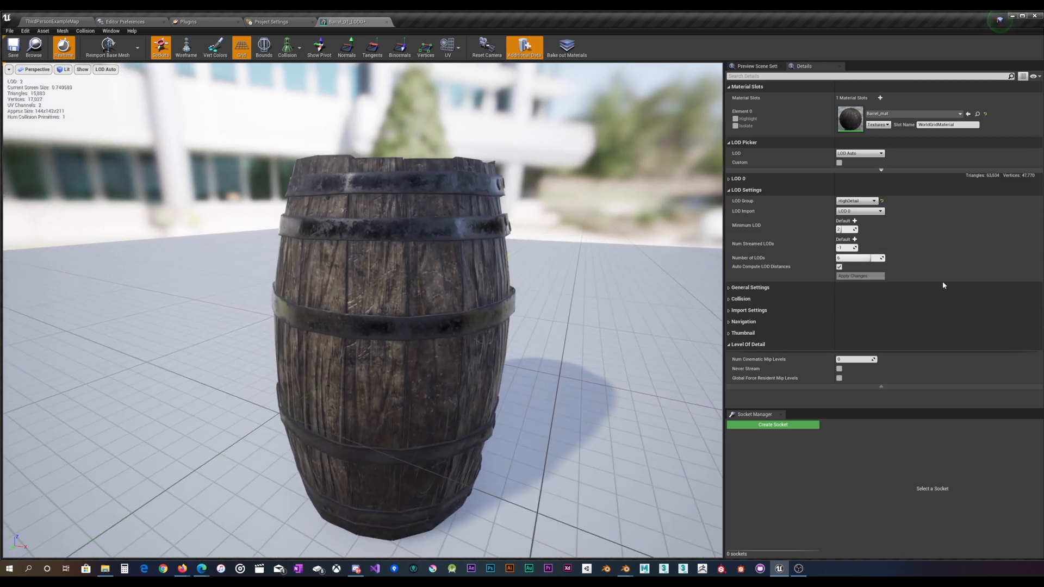
pyautogui.moveTo(380, 301); pyautogui.dragTo(403, 293)
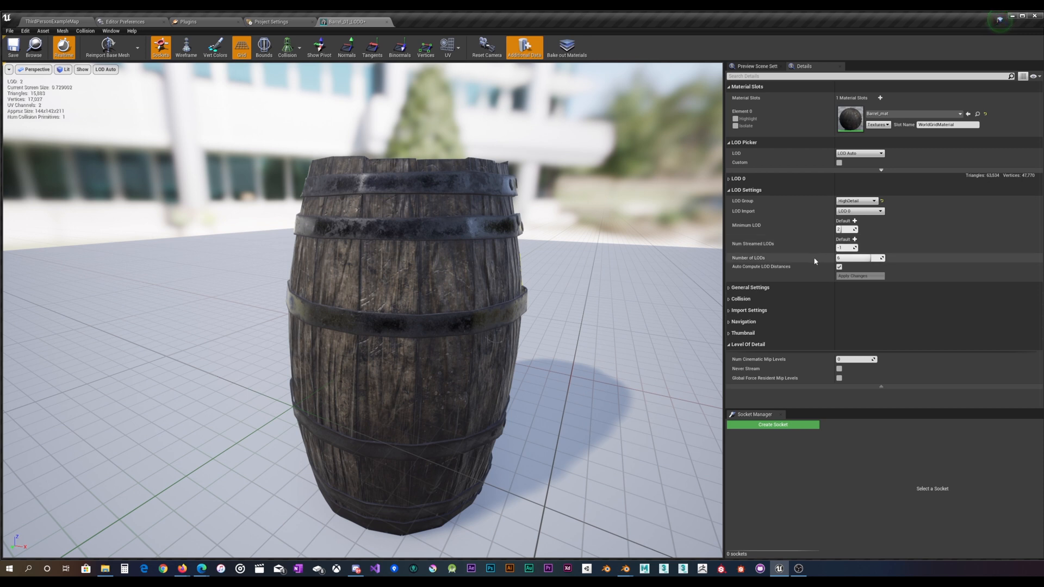
pyautogui.click(855, 240)
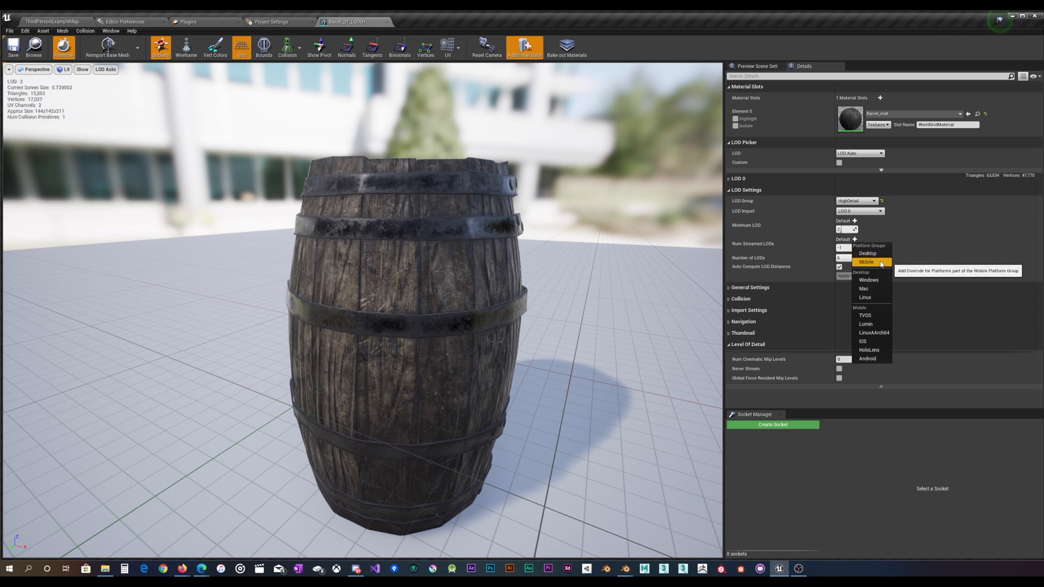
pyautogui.click(933, 253)
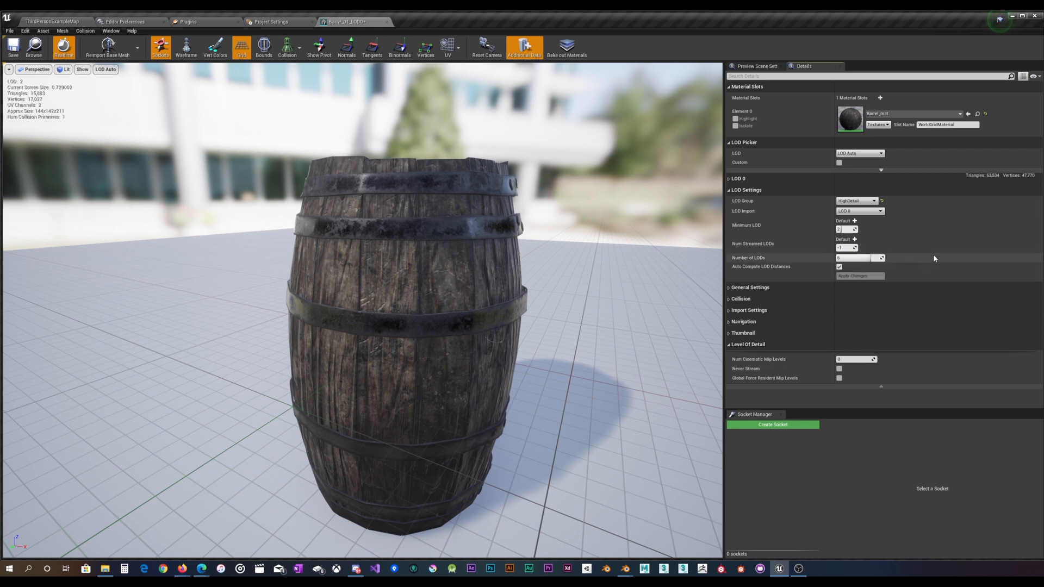
# Turn off Auto Compute LOD Distances and enable the Custom LOD picker mode to list the properties of every LOD.
pyautogui.click(840, 267)
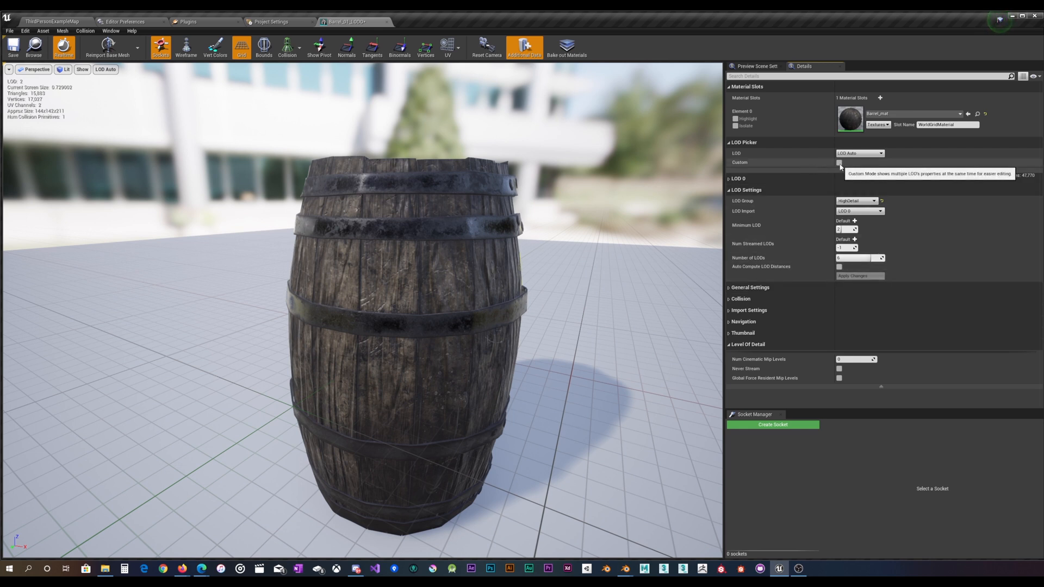
pyautogui.click(839, 164)
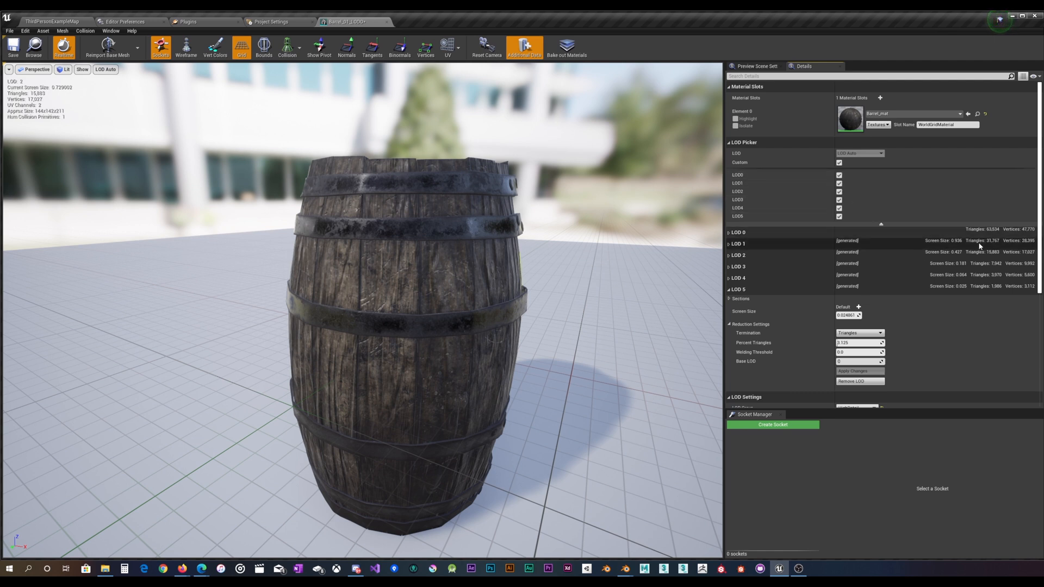
pyautogui.click(855, 246)
pyautogui.click(855, 246)
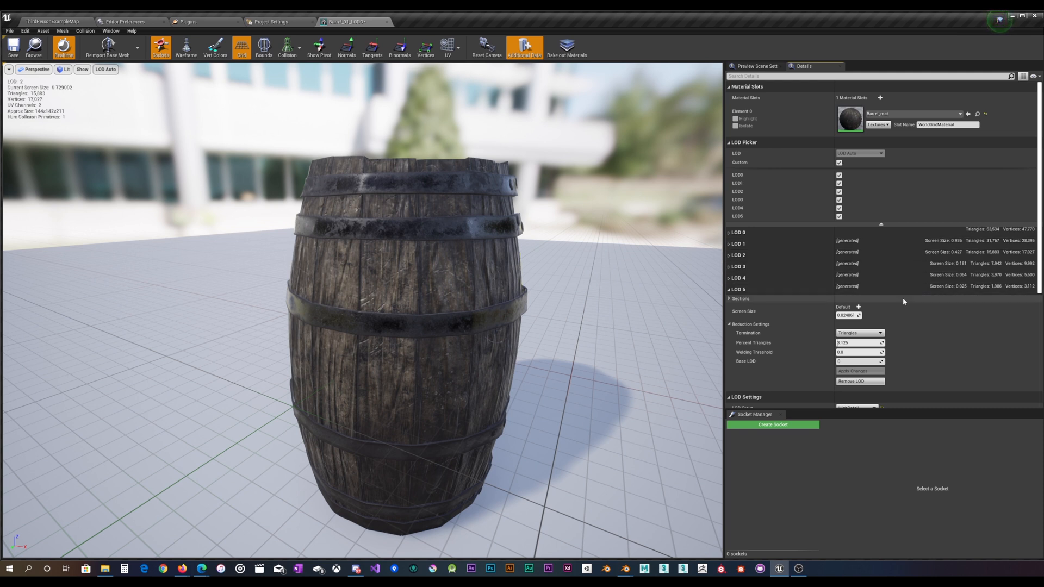
# Set the barrel's Minimum LOD to 0 in the LOD settings.
pyautogui.scroll(-3, 904, 302)
pyautogui.click(847, 361)
pyautogui.write('0')
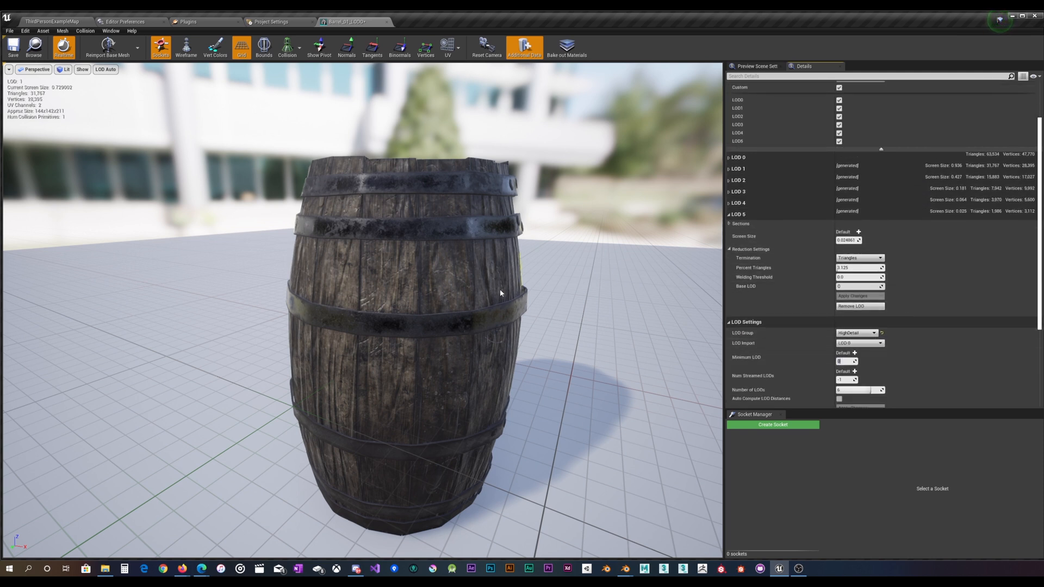
# Compare the barrel's automatic LOD changes with each LOD's listed screen size, from a close-up to a distant view.
pyautogui.scroll(1, 911, 189)
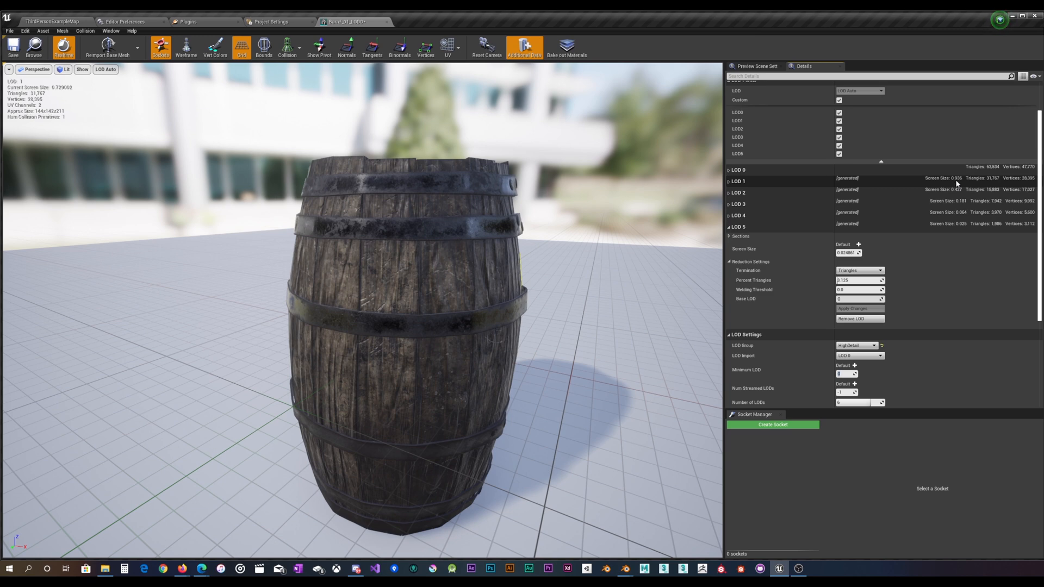
pyautogui.scroll(5, 390, 266)
pyautogui.scroll(-5, 390, 266)
pyautogui.scroll(5, 390, 267)
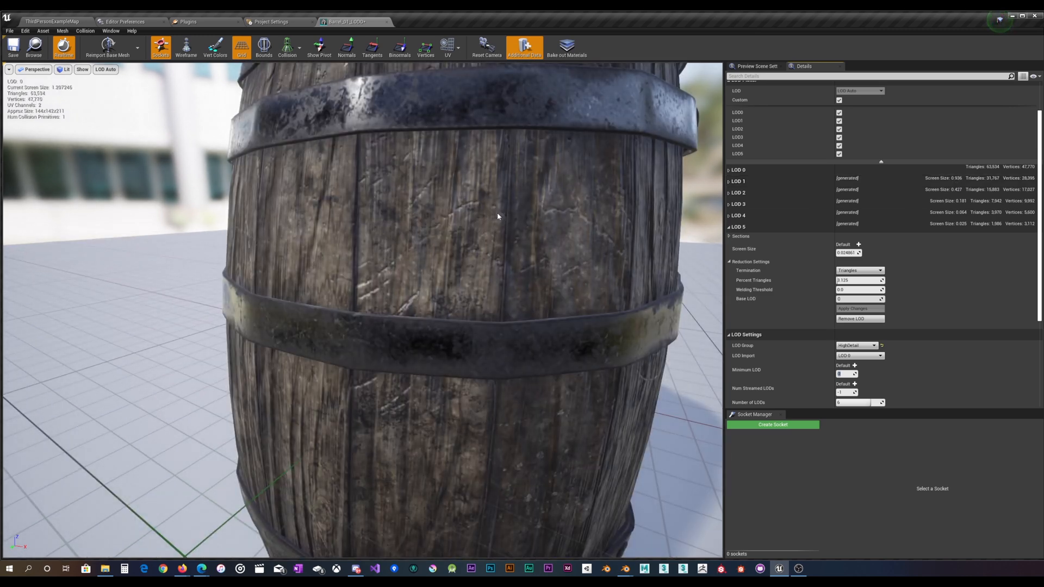
pyautogui.scroll(2, 531, 264)
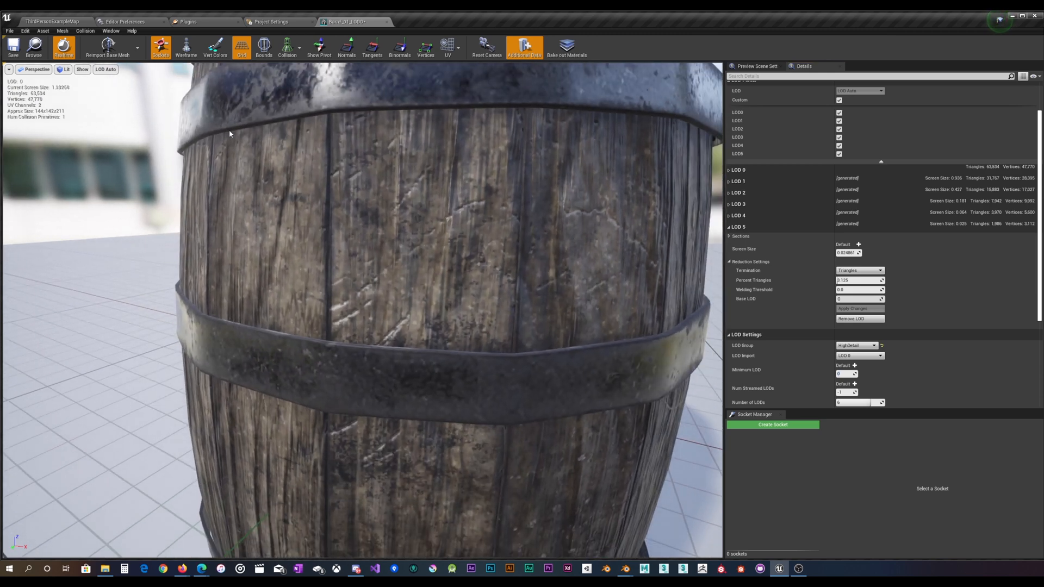
pyautogui.scroll(-5, 382, 166)
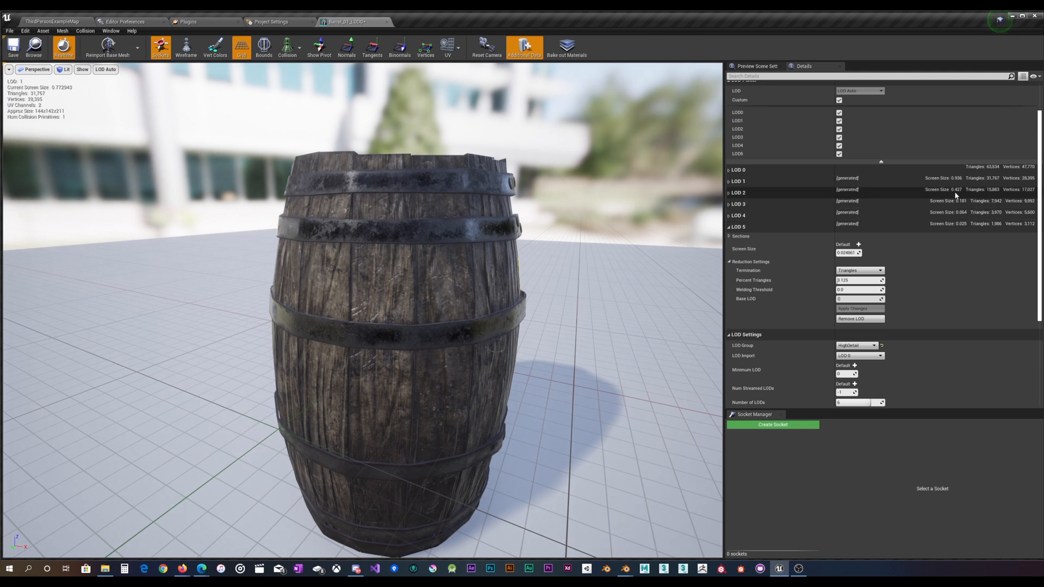
pyautogui.scroll(-4, 344, 264)
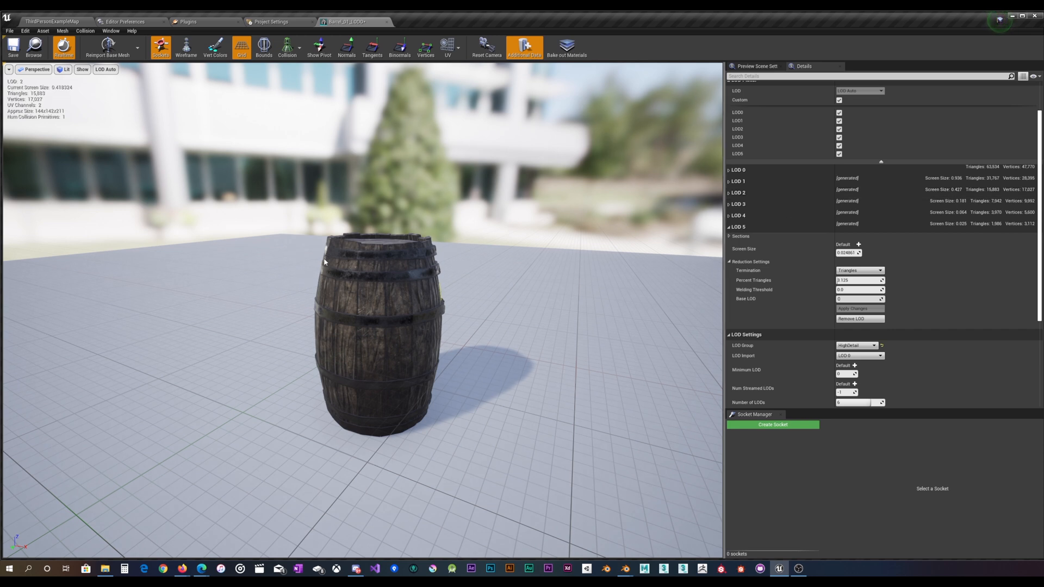
pyautogui.scroll(-2, 319, 269)
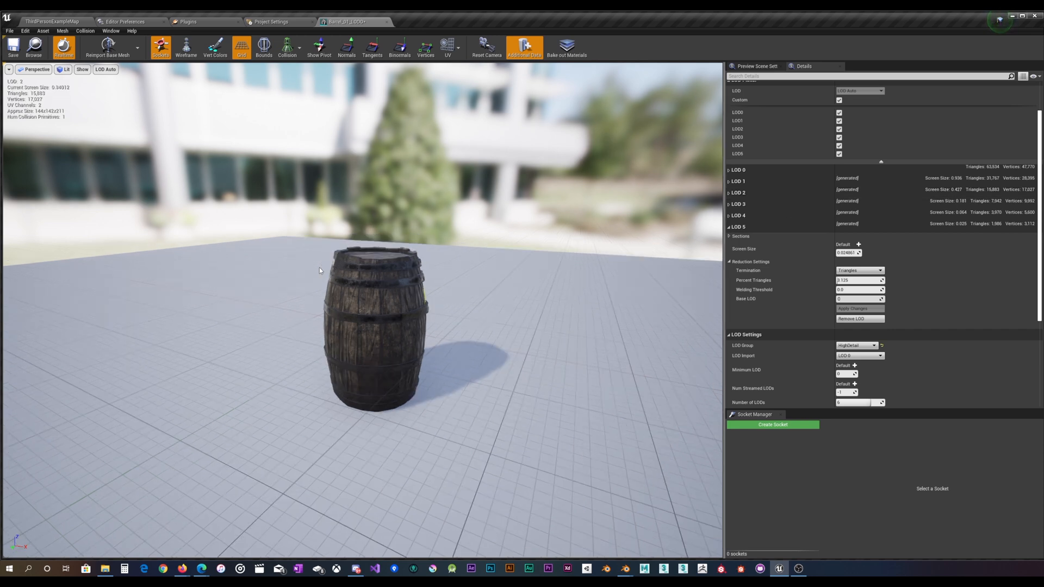
pyautogui.scroll(-5, 320, 270)
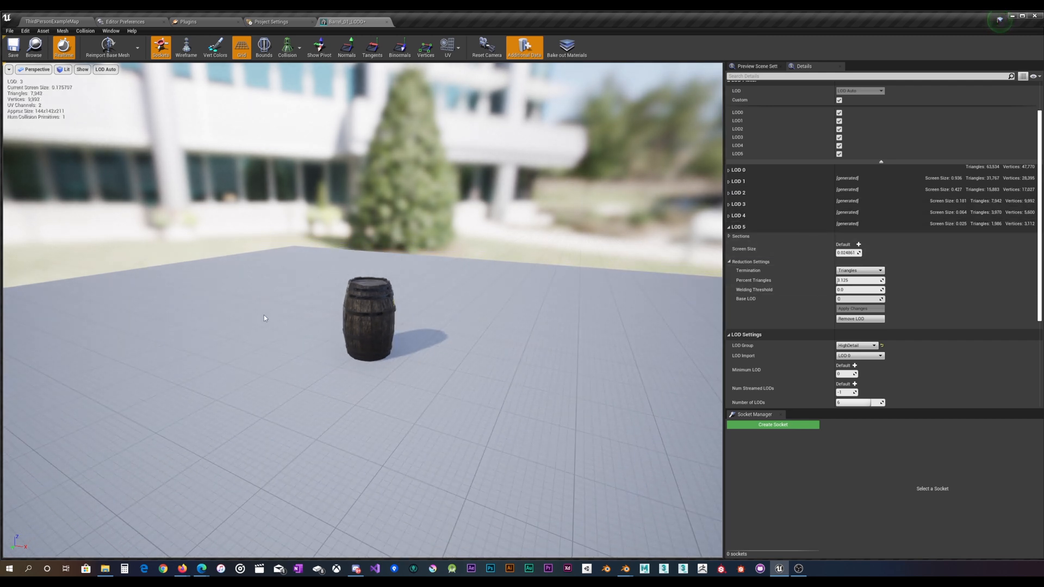
pyautogui.scroll(-2, 393, 316)
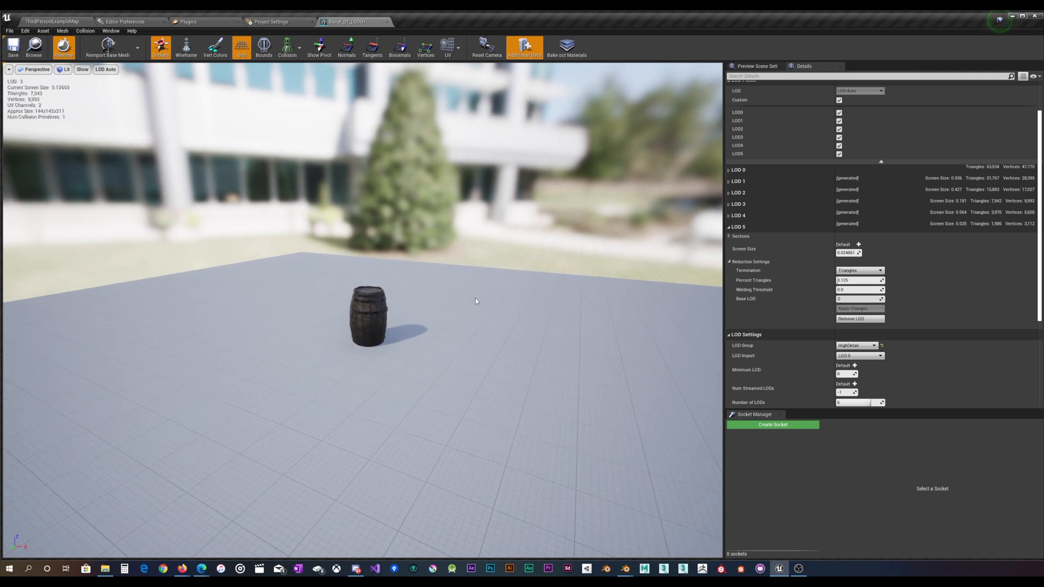
pyautogui.scroll(1, 362, 303)
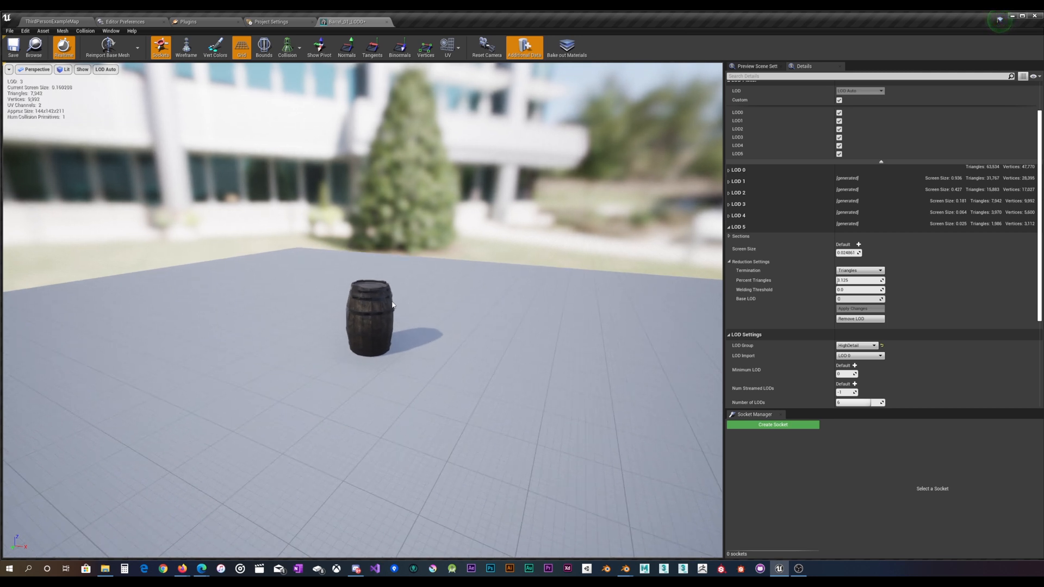
# Examine which LOD the barrel uses at far viewing distances, comparing its current screen size with the LOD 4 and LOD 5 thresholds.
pyautogui.scroll(-2, 407, 303)
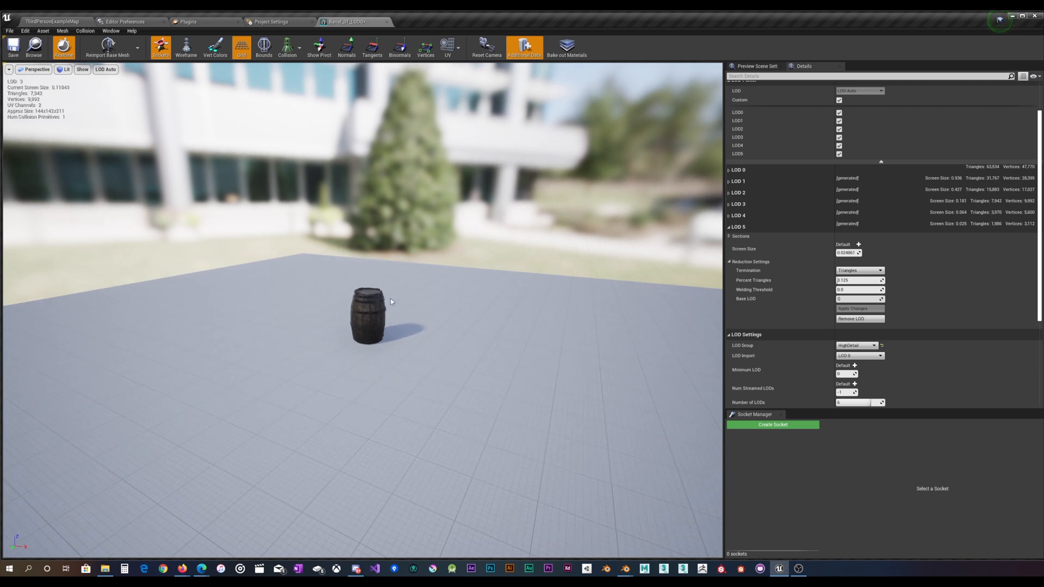
pyautogui.scroll(-4, 510, 292)
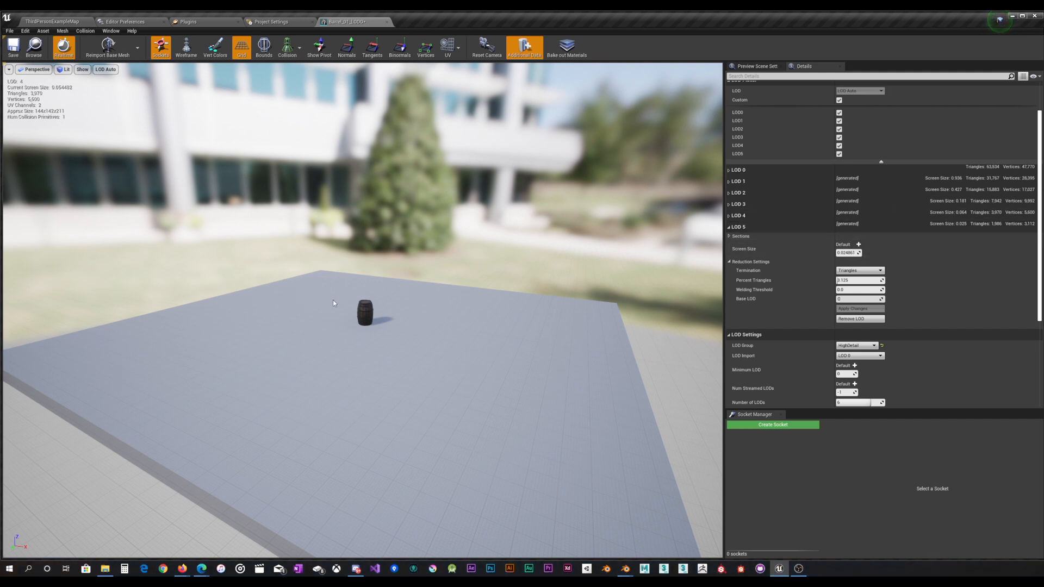
pyautogui.scroll(-8, 238, 329)
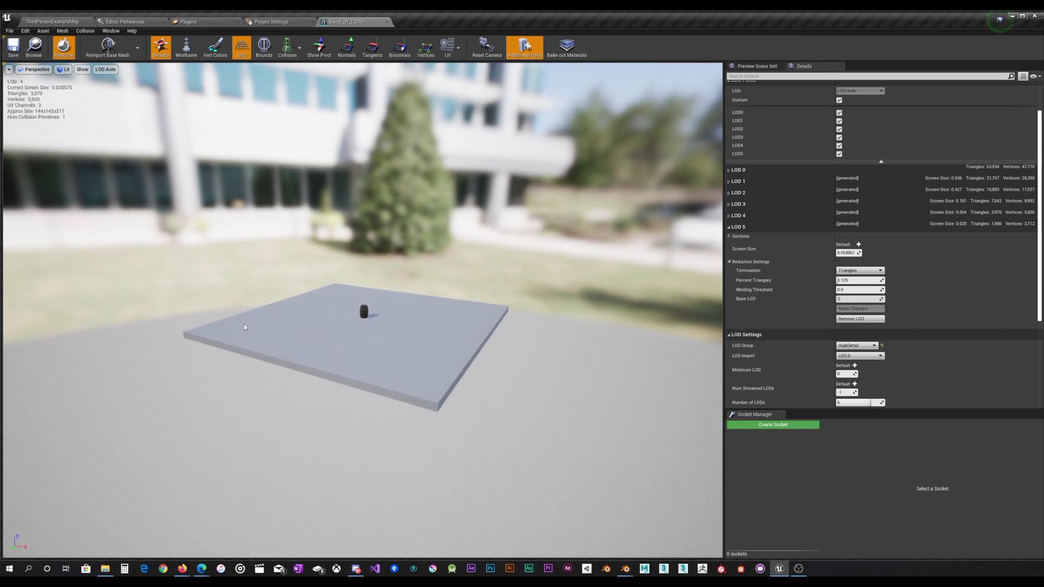
pyautogui.scroll(4, 262, 322)
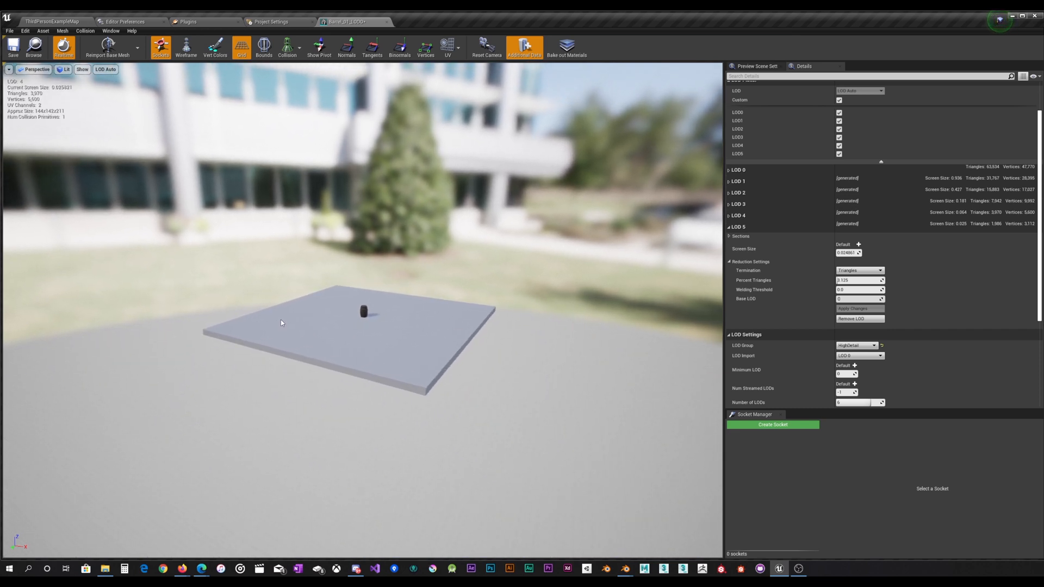
pyautogui.scroll(6, 288, 314)
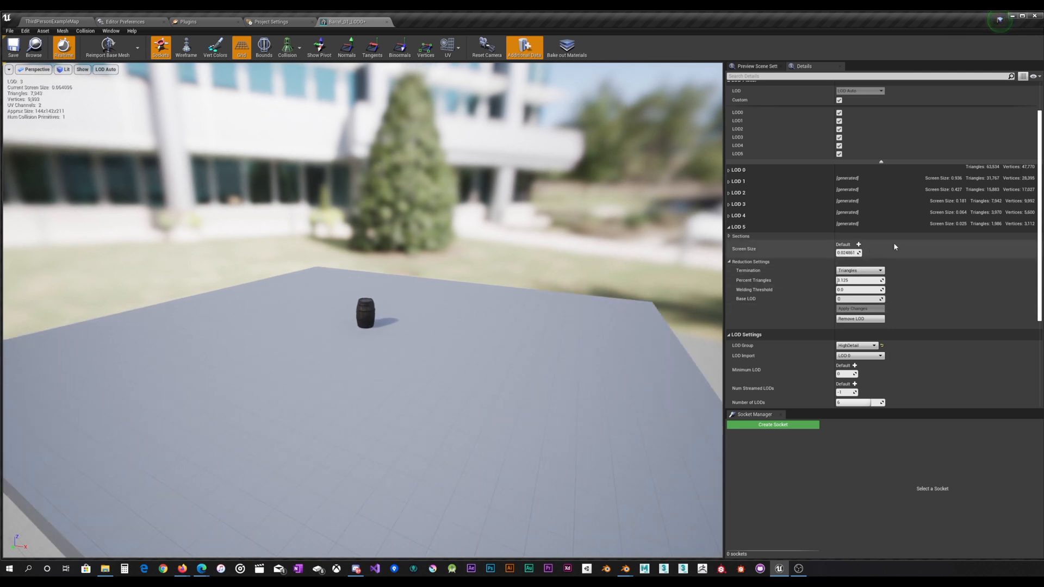
# Turn on Auto Compute LOD Distances, check the Screen Size fields of LOD 5 and LOD 0, and turn it off again.
pyautogui.scroll(2, 906, 237)
pyautogui.scroll(-4, 906, 262)
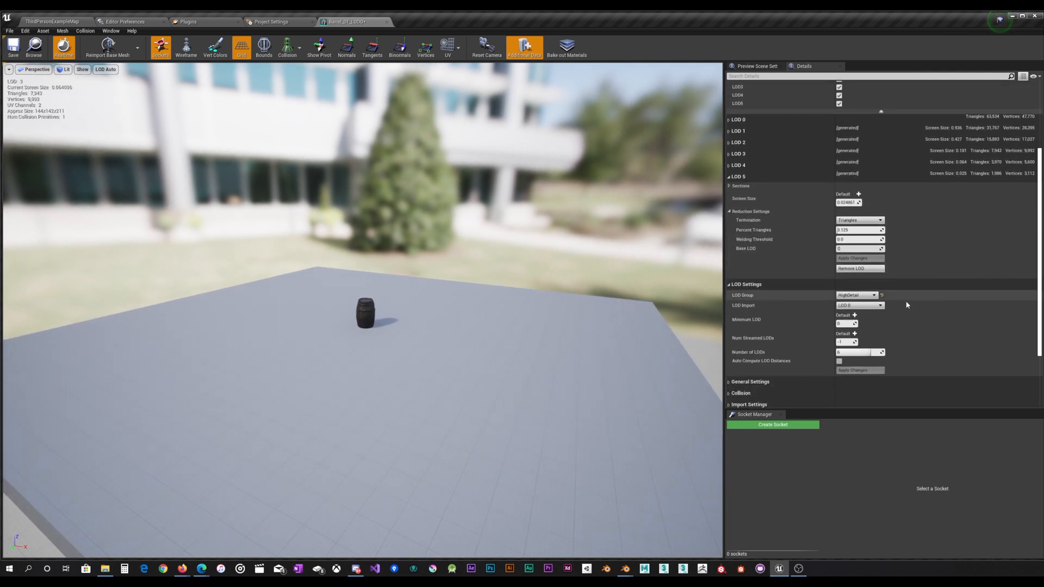
pyautogui.click(839, 362)
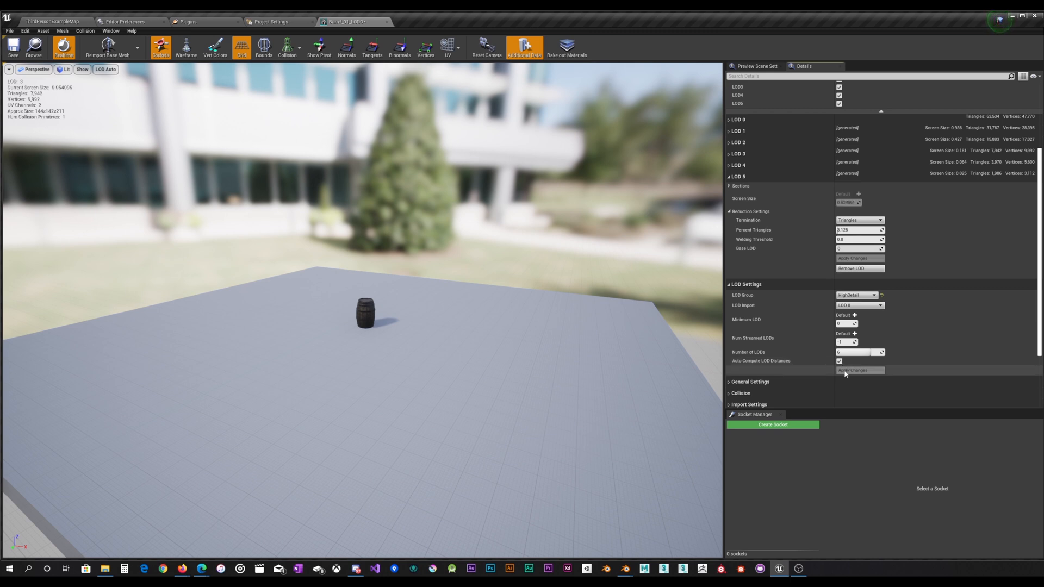
pyautogui.scroll(1, 944, 293)
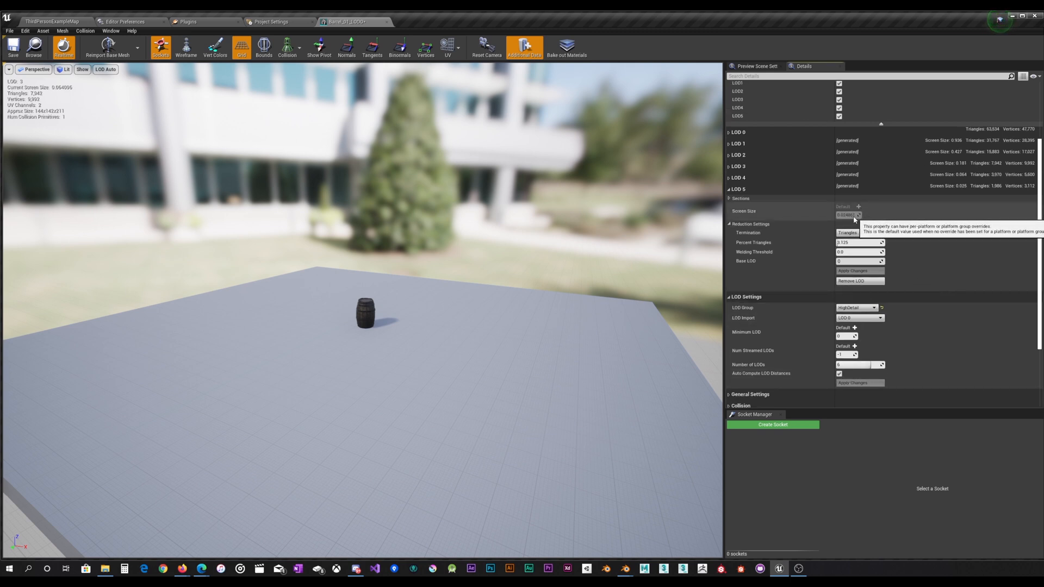
pyautogui.click(877, 191)
pyautogui.scroll(1, 870, 196)
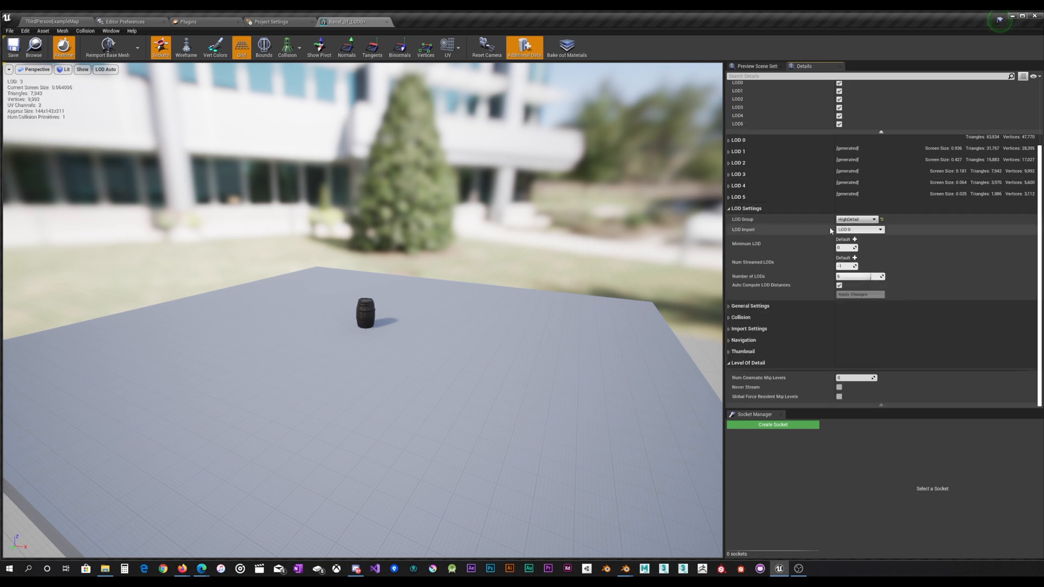
pyautogui.click(775, 142)
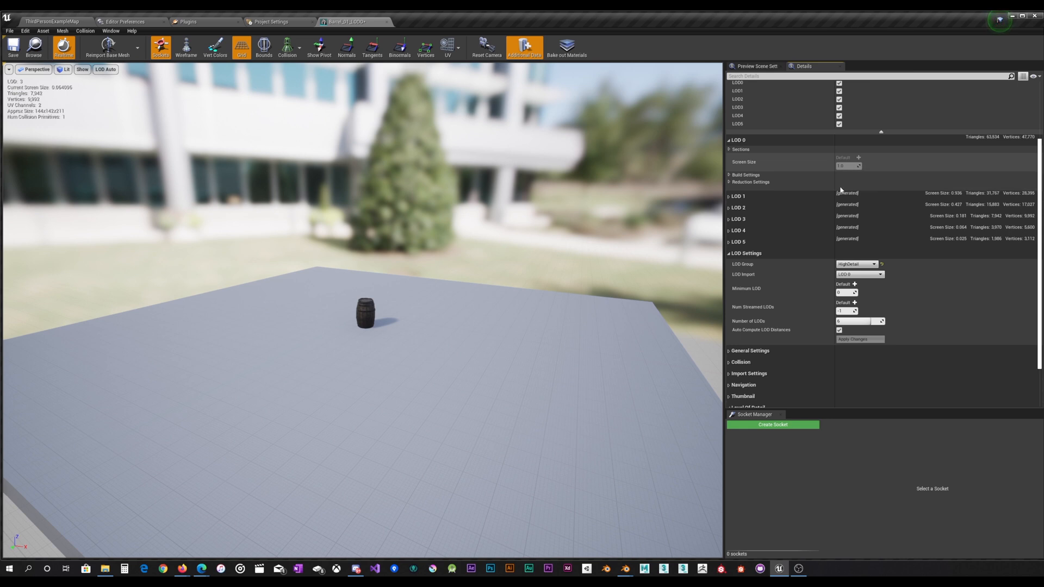
pyautogui.click(839, 330)
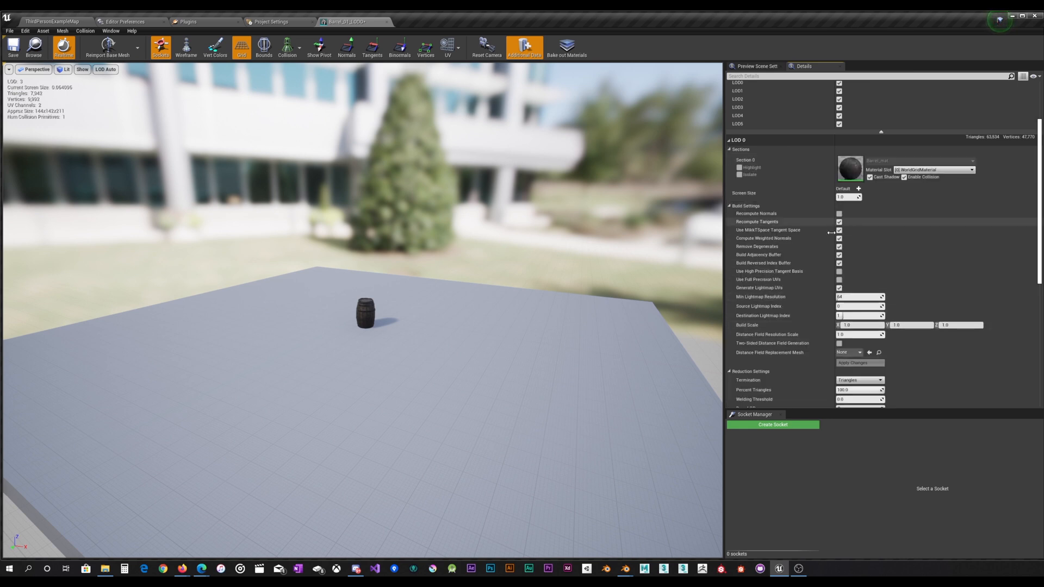
# Collapse LOD 0's sections and properties, and expand LOD 5 to expose its screen size.
pyautogui.click(730, 150)
pyautogui.scroll(2, 795, 167)
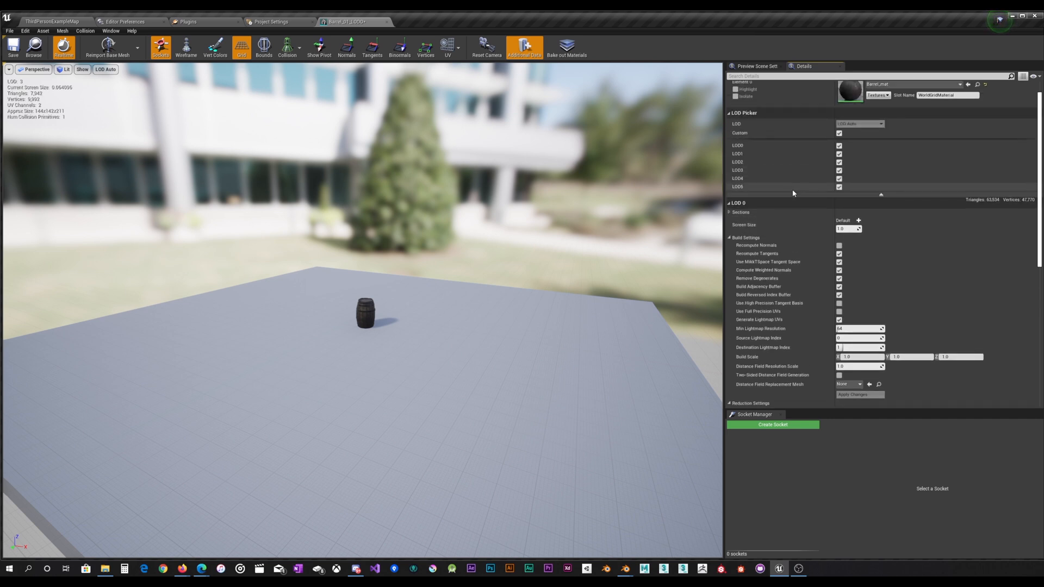
pyautogui.click(729, 204)
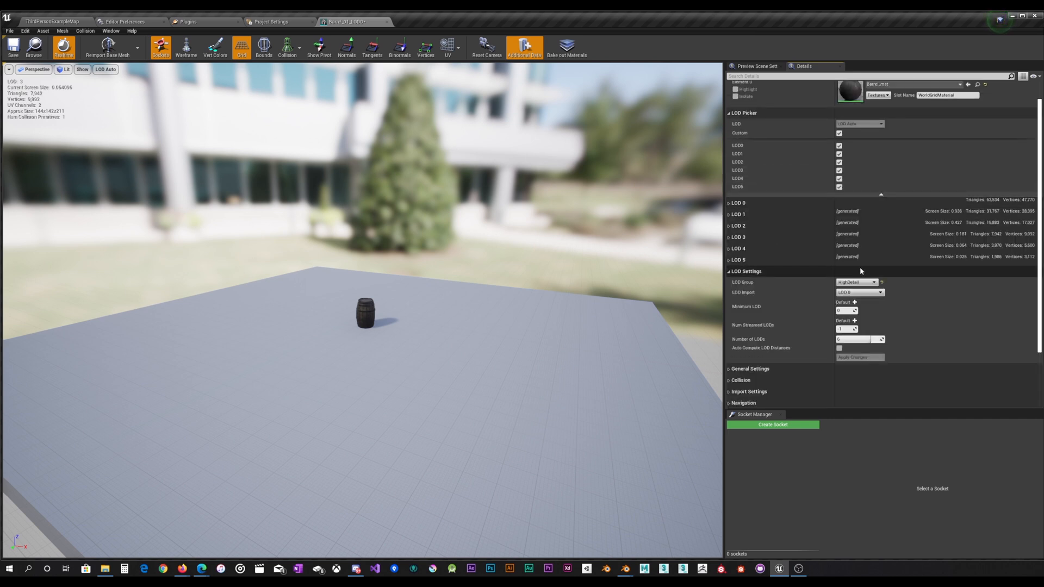
pyautogui.scroll(-1, 761, 251)
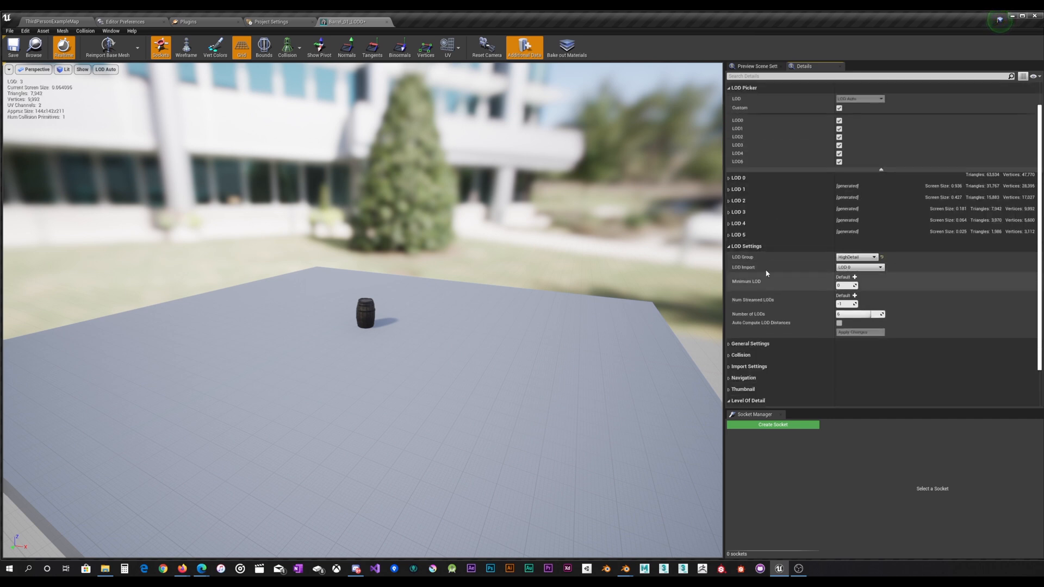
pyautogui.click(751, 234)
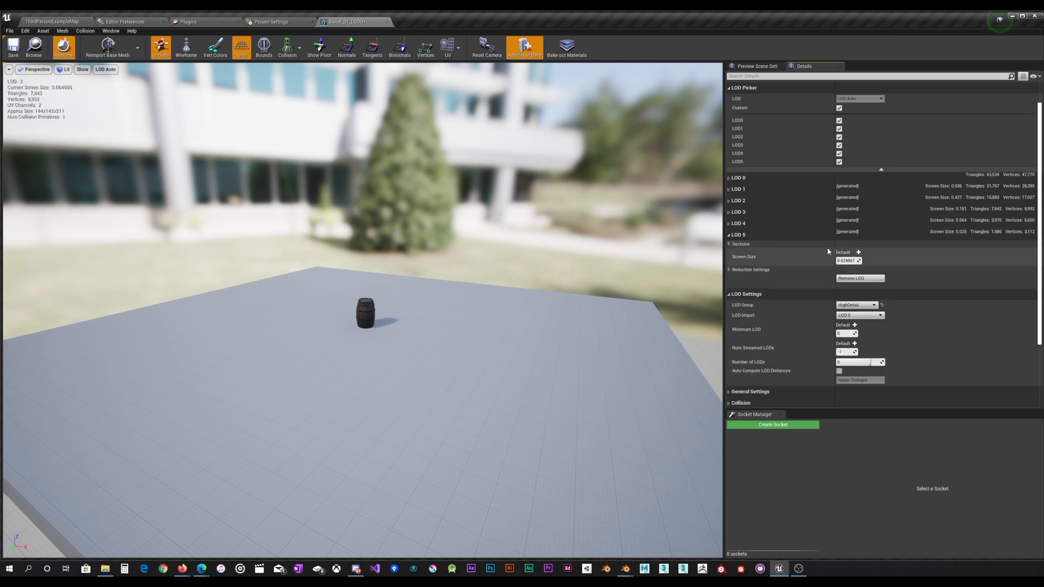
pyautogui.scroll(-3, 805, 266)
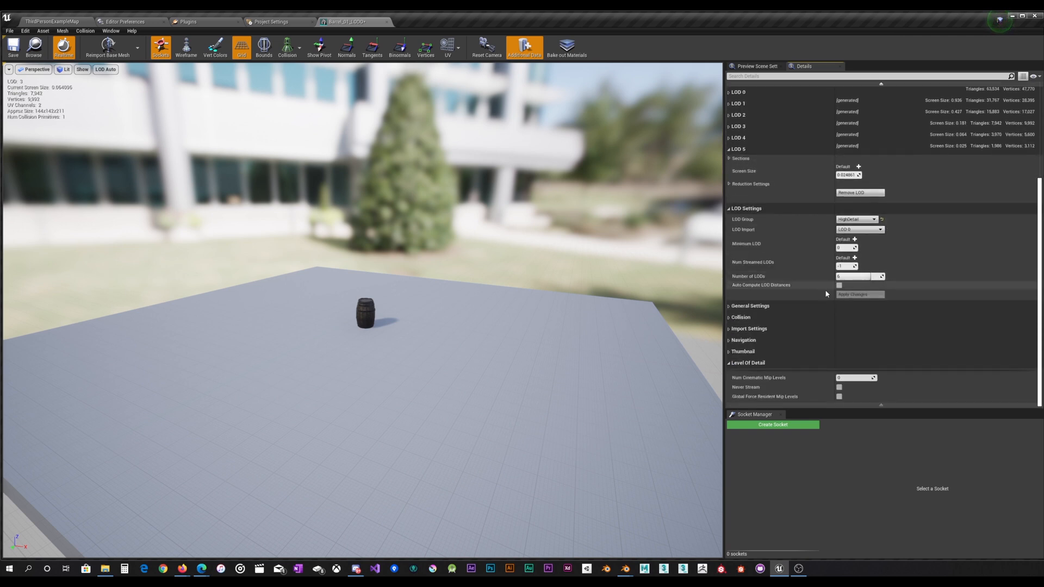
pyautogui.scroll(3, 843, 289)
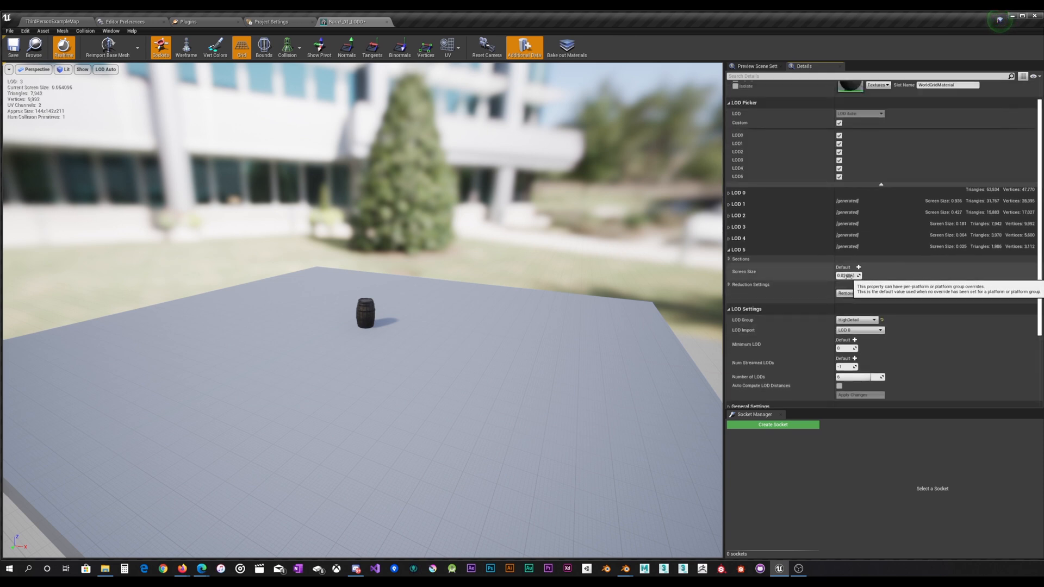
# Try to raise LOD 5's screen size to 5 and to 0.5.
pyautogui.click(849, 275)
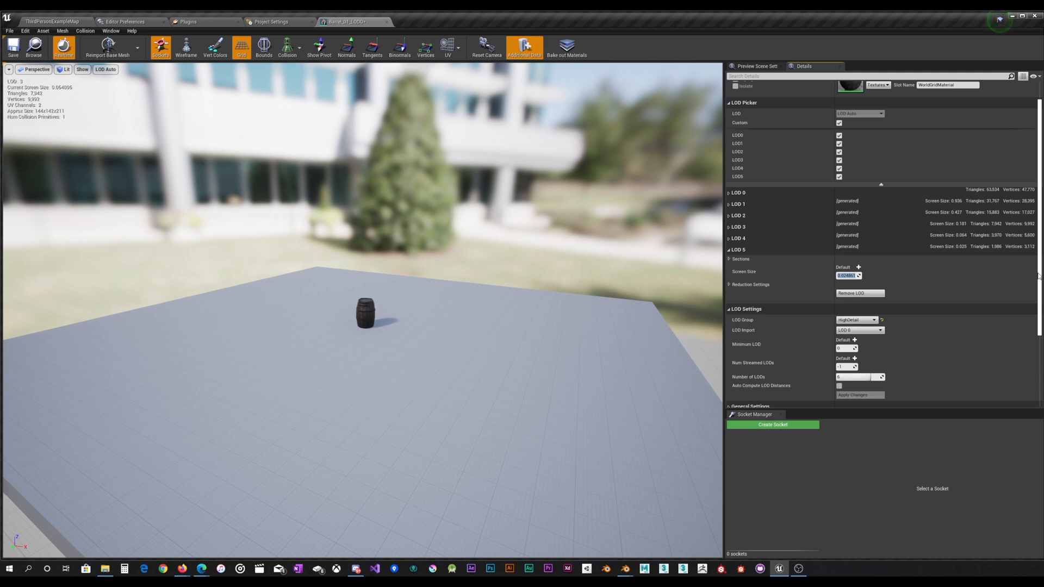
pyautogui.press('BackSpace')
pyautogui.write('5')
pyautogui.press('Return')
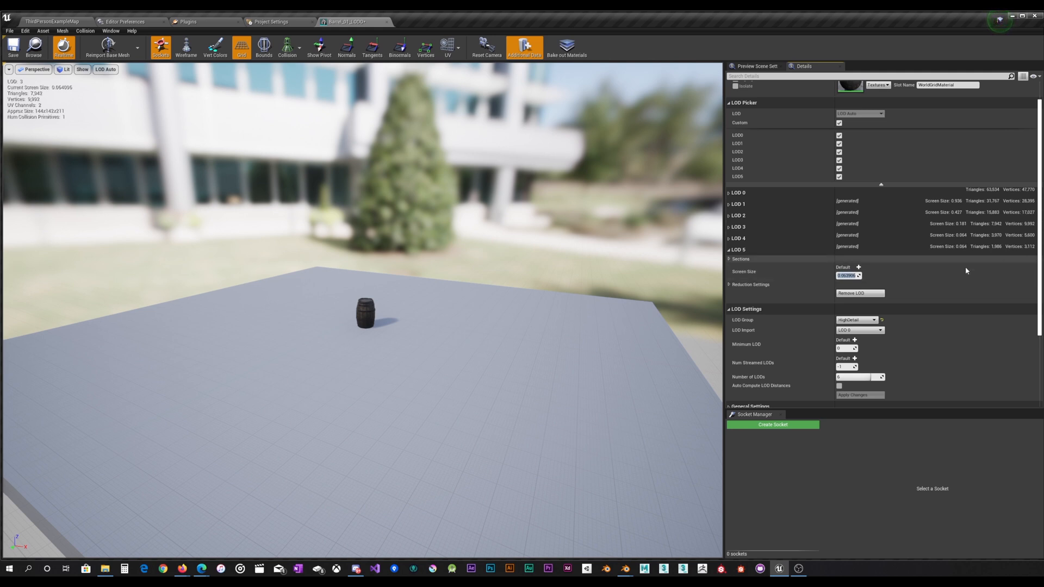
pyautogui.click(843, 276)
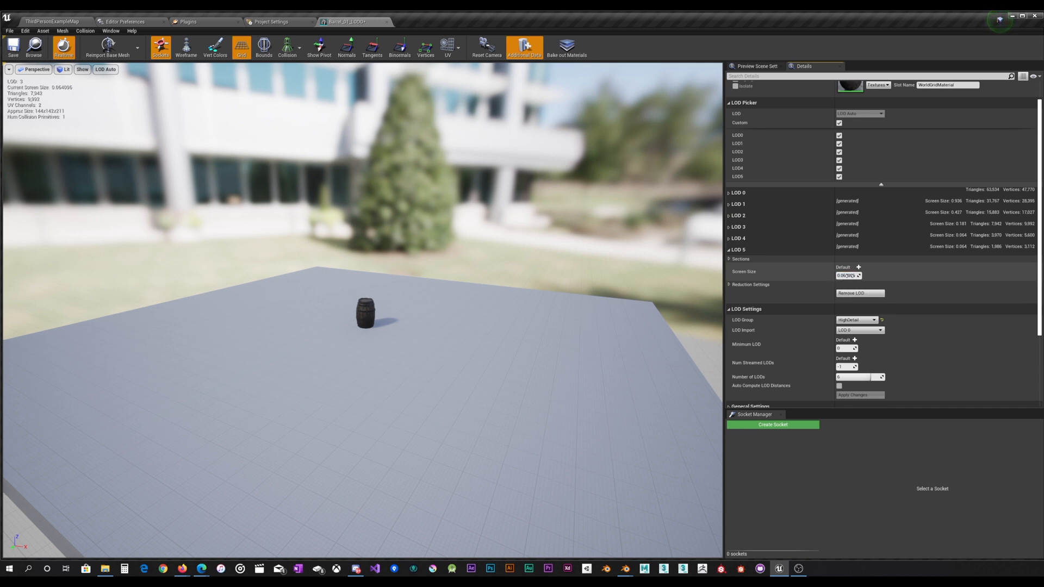
pyautogui.click(849, 276)
pyautogui.write('.5')
pyautogui.press('Return')
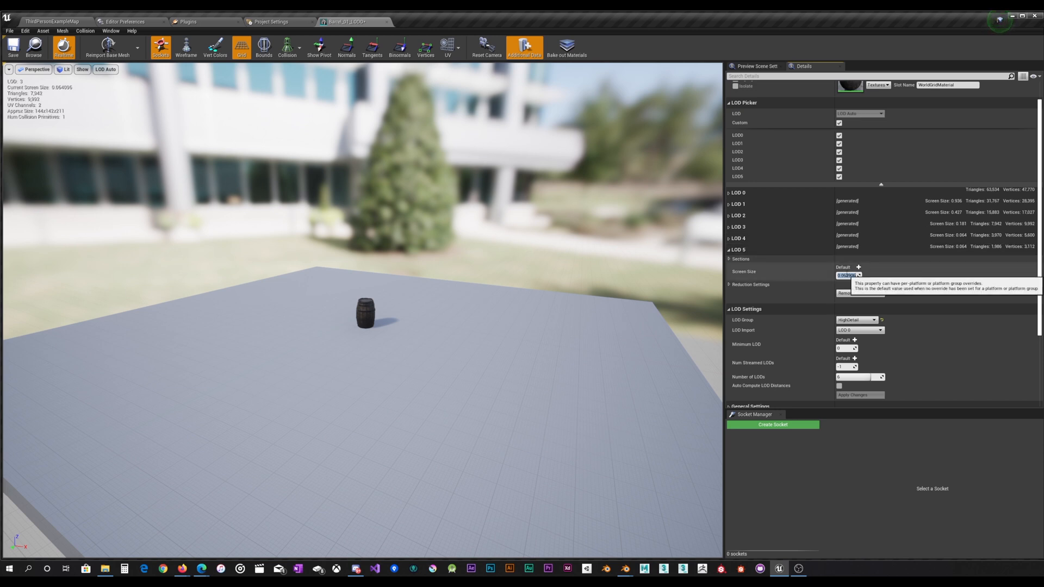
# Set LOD 5's screen size to 0.01, and reduce it further to 0.001.
pyautogui.write('01')
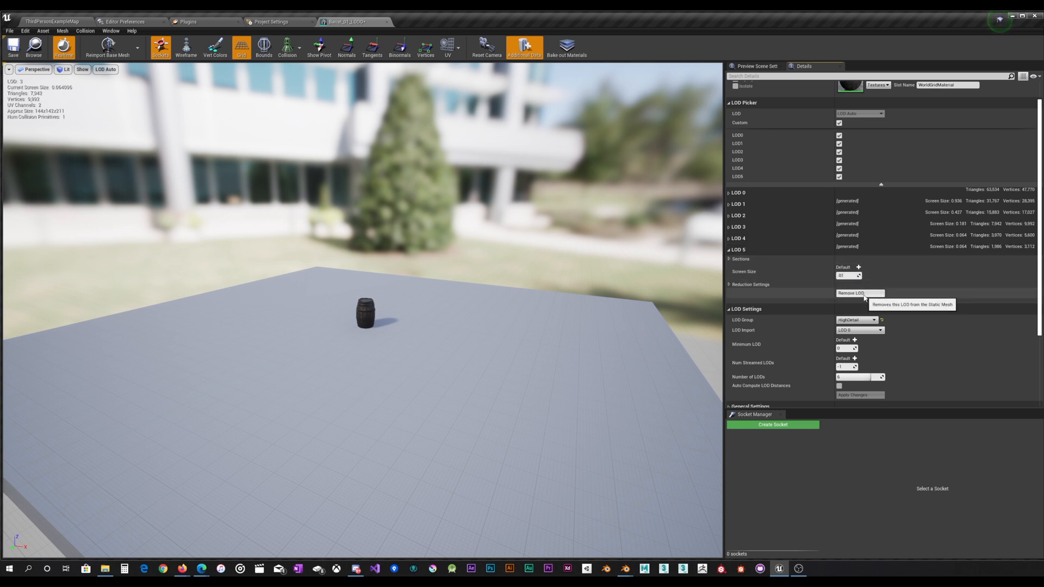
pyautogui.press('Return')
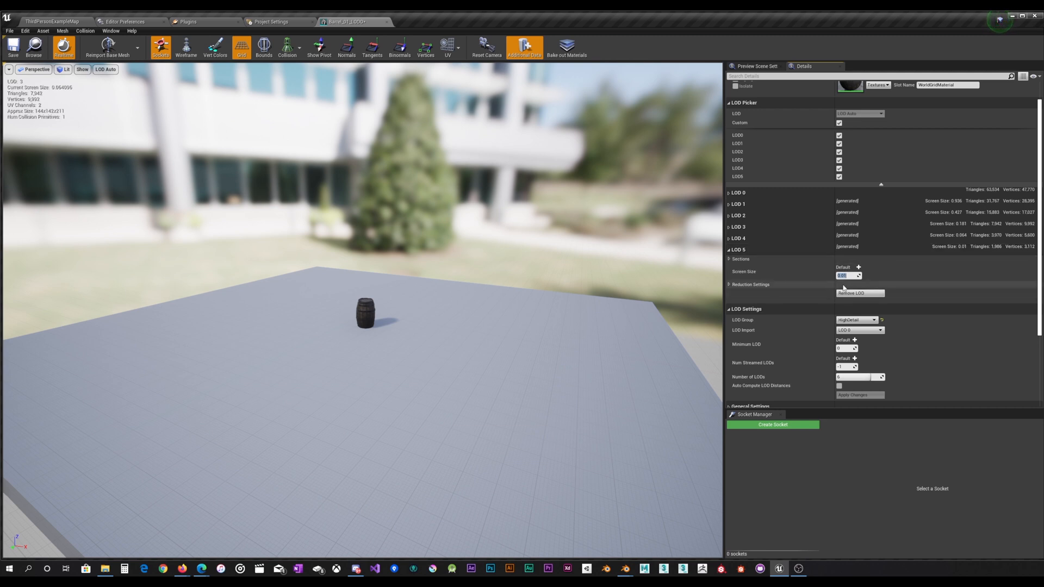
pyautogui.press('BackSpace')
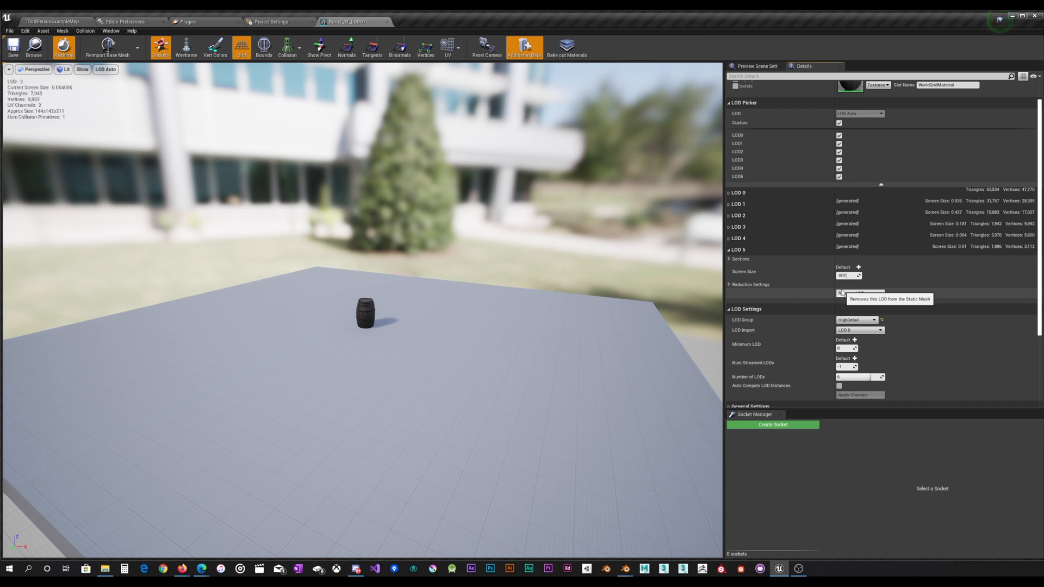
pyautogui.write('.001')
pyautogui.press('Return')
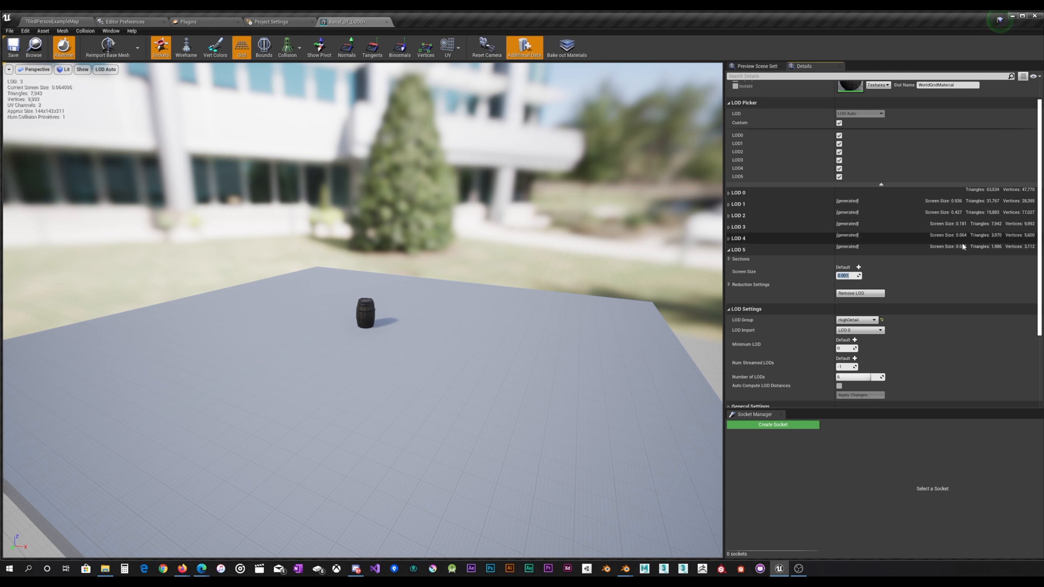
pyautogui.click(957, 204)
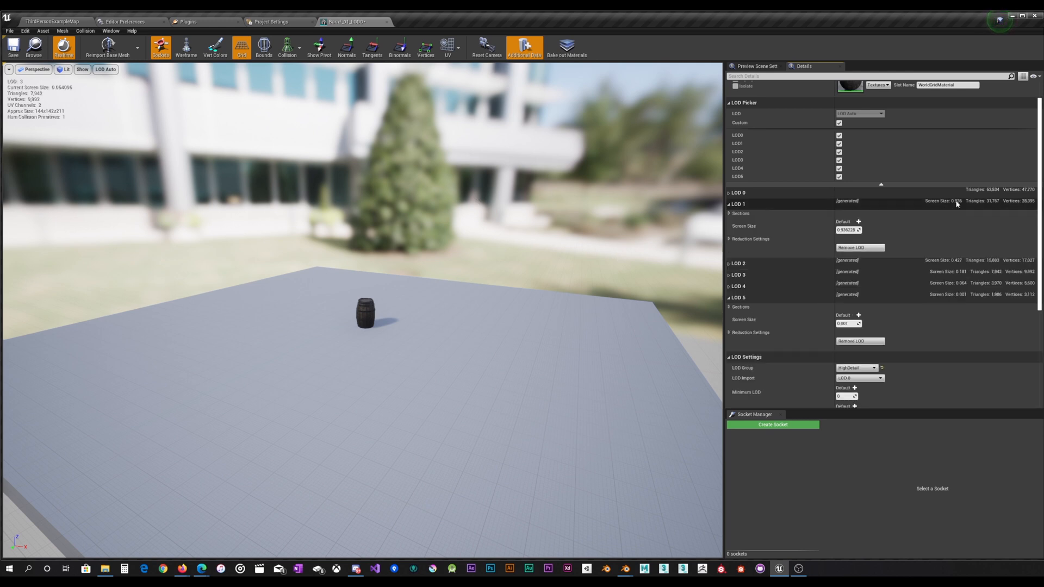
pyautogui.click(848, 230)
pyautogui.click(736, 193)
pyautogui.click(734, 195)
pyautogui.click(734, 206)
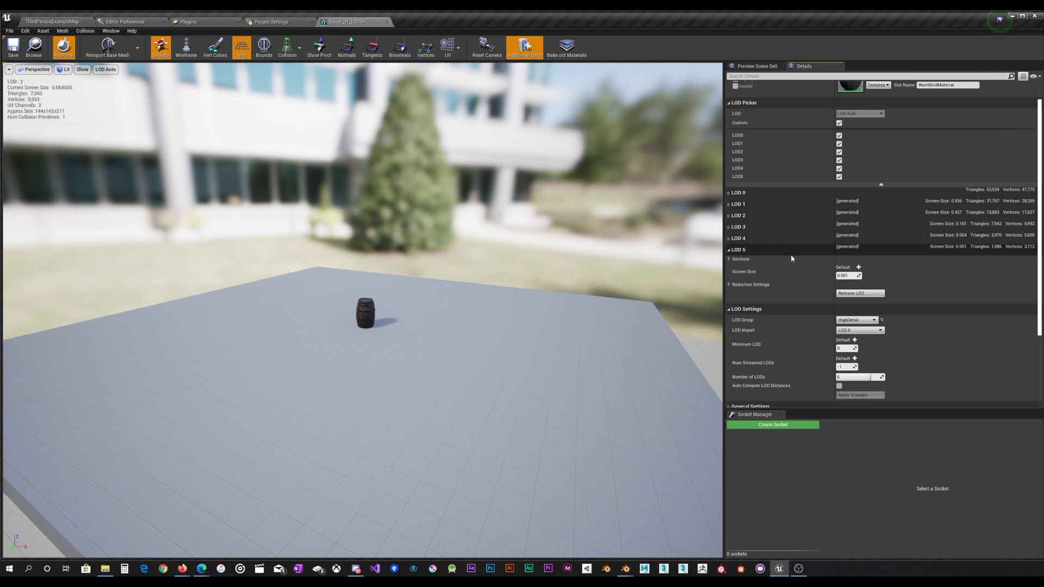
# Collapse LOD 5's properties and set LOD 1's screen size to 0.5.
pyautogui.click(968, 251)
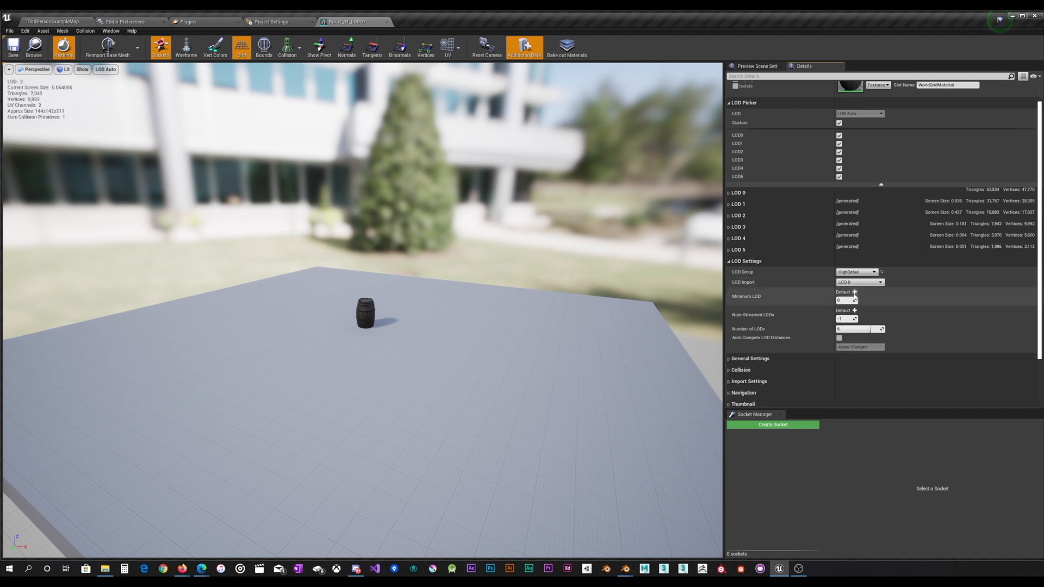
pyautogui.click(940, 201)
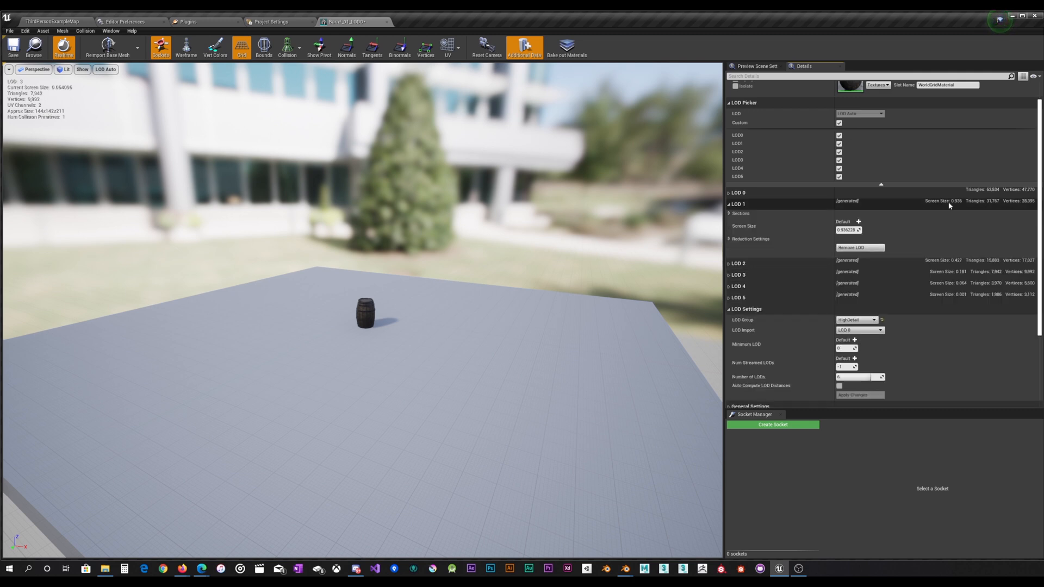
pyautogui.click(849, 230)
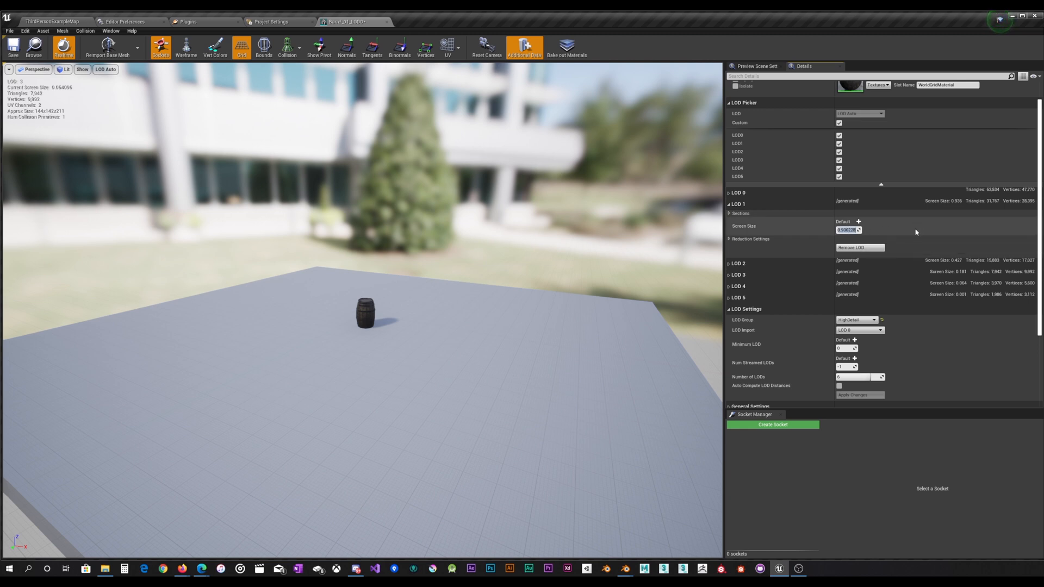
pyautogui.press('BackSpace')
pyautogui.write('.5')
pyautogui.press('Return')
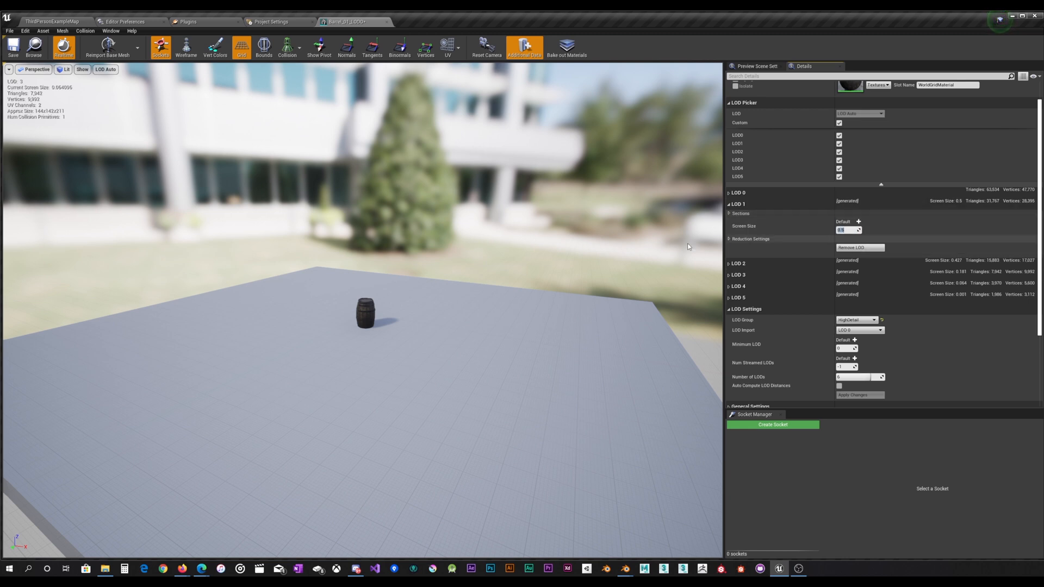
# Examine the barrel's LOD switching around LOD 1's 0.5 screen size threshold from slightly closer and farther views.
pyautogui.scroll(8, 467, 282)
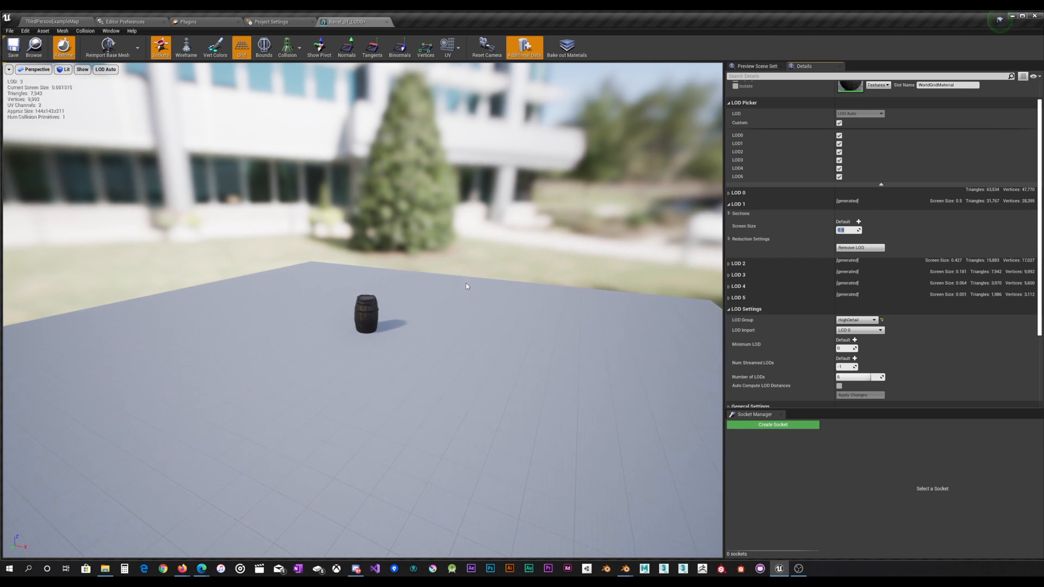
pyautogui.scroll(3, 472, 283)
pyautogui.scroll(-3, 473, 282)
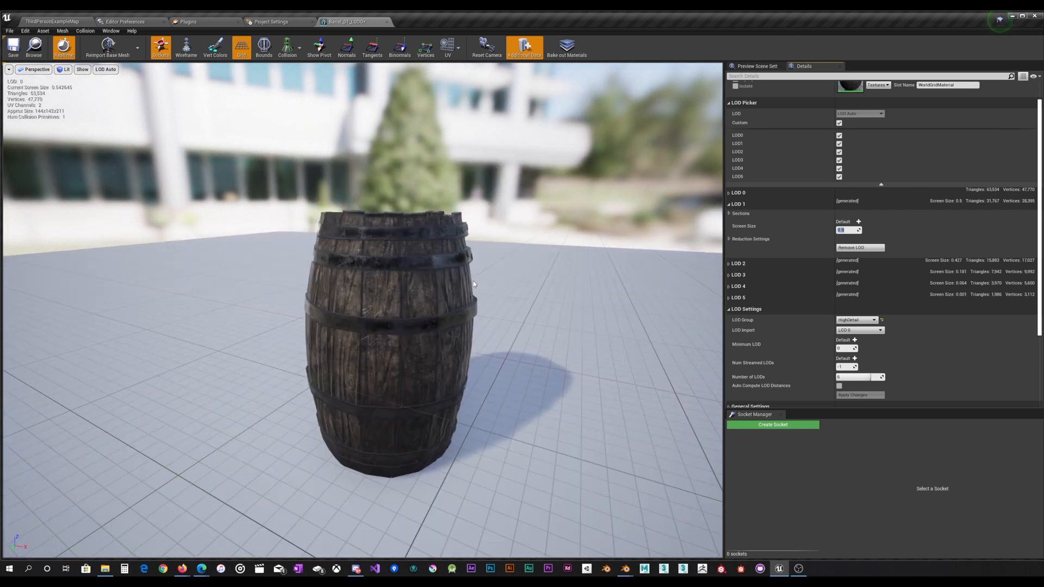
pyautogui.scroll(-2, 388, 303)
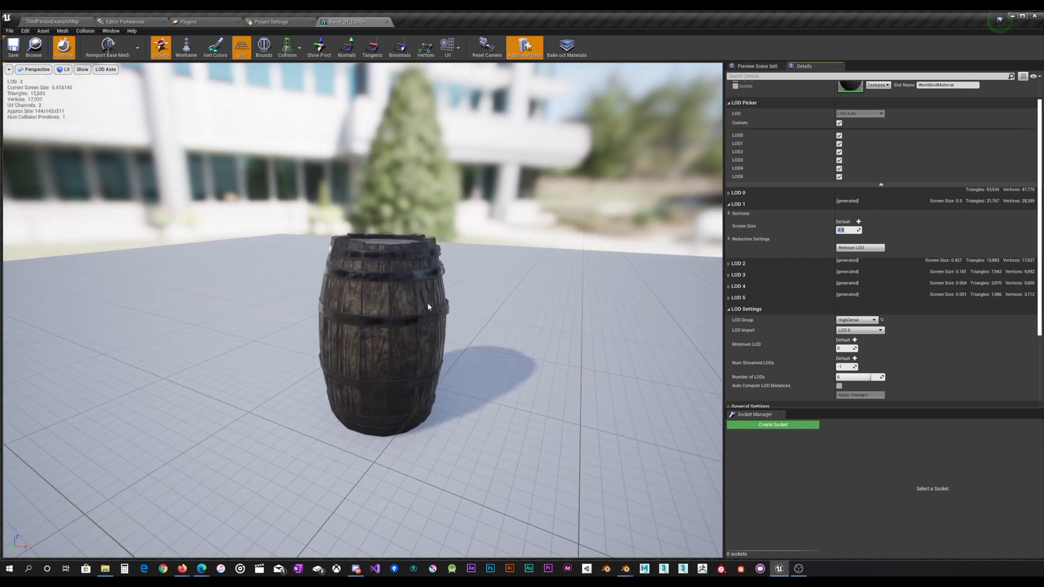
pyautogui.scroll(2, 428, 306)
pyautogui.scroll(-2, 431, 307)
pyautogui.scroll(2, 407, 307)
pyautogui.scroll(-2, 401, 309)
pyautogui.scroll(2, 399, 309)
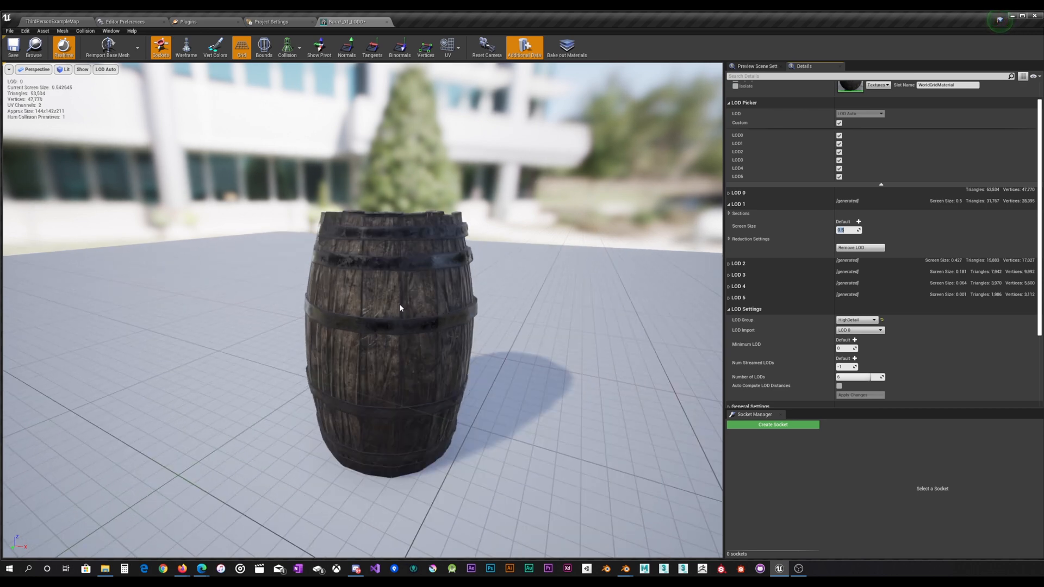
# Compare the barrel's active LOD and current screen size on either side of LOD 1's 0.5 threshold.
pyautogui.scroll(-2, 400, 309)
pyautogui.scroll(2, 399, 309)
pyautogui.scroll(-2, 399, 309)
pyautogui.scroll(2, 397, 309)
pyautogui.scroll(-3, 396, 305)
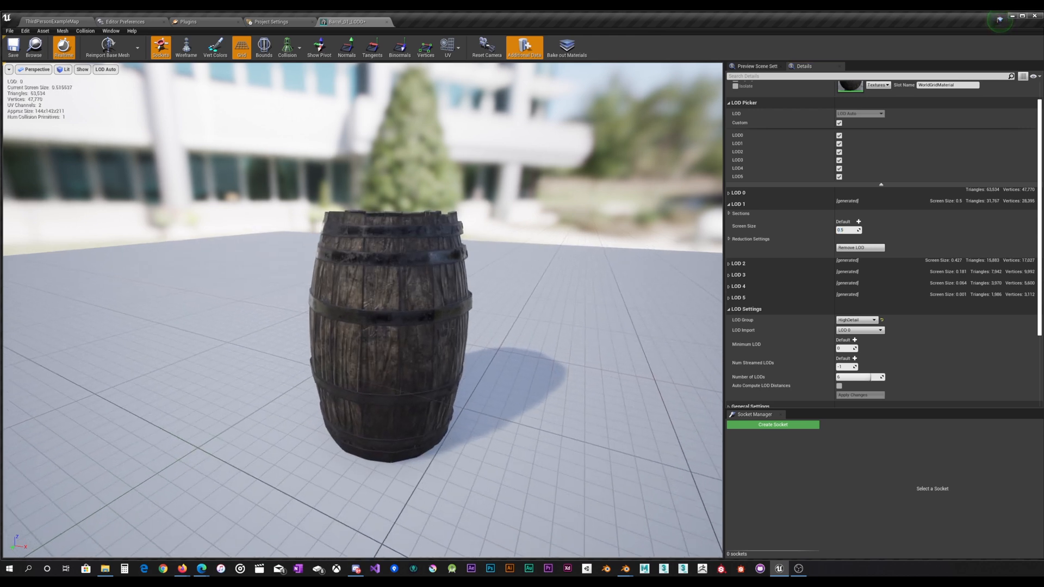
pyautogui.moveTo(396, 306); pyautogui.dragTo(380, 304)
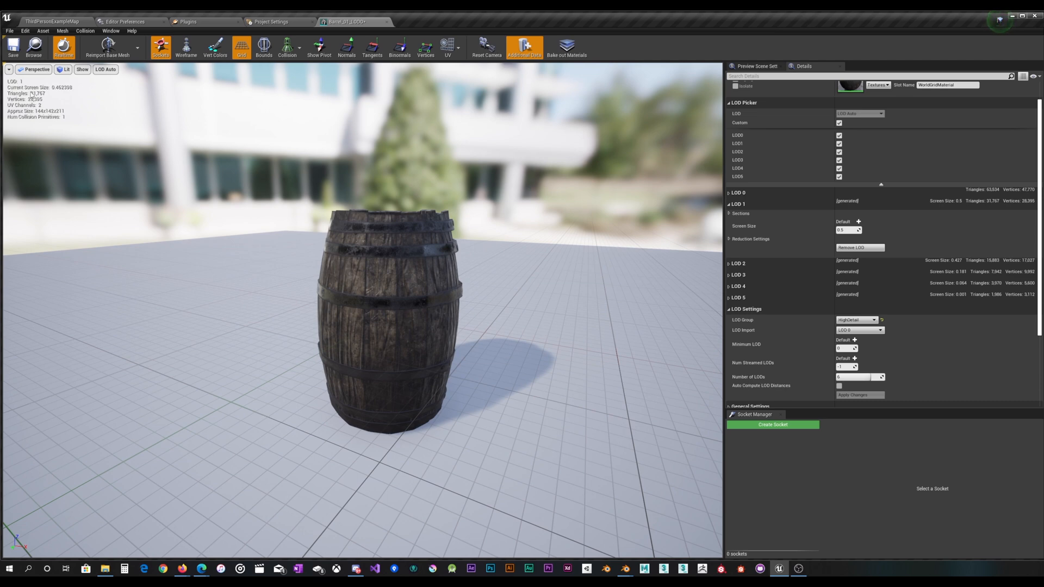
pyautogui.moveTo(324, 290); pyautogui.dragTo(311, 261)
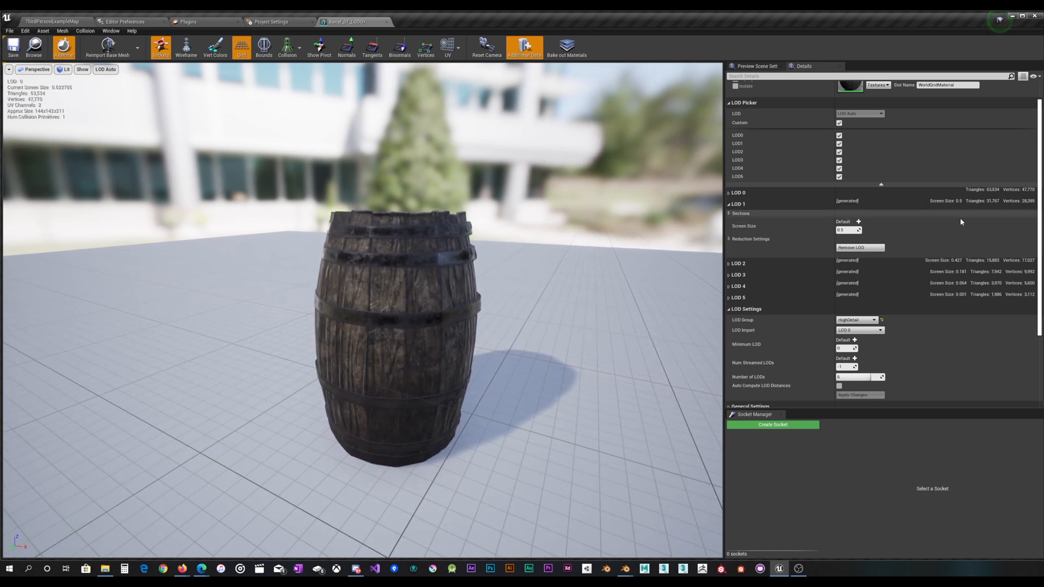
# Re-enable Auto Compute LOD Distances, expand LOD 1's Reduction Settings, and review the Termination options.
pyautogui.click(729, 205)
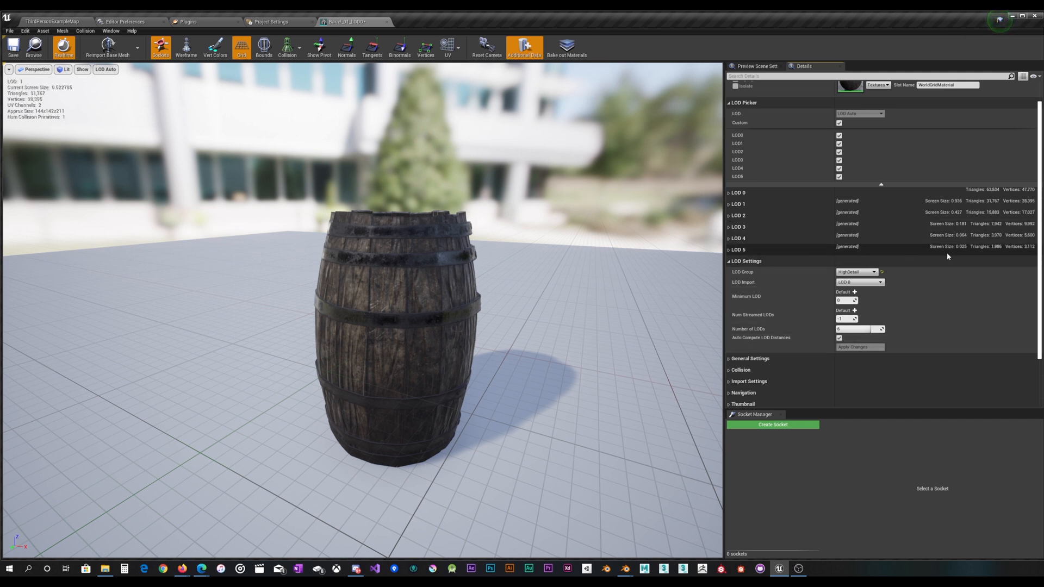
pyautogui.click(736, 206)
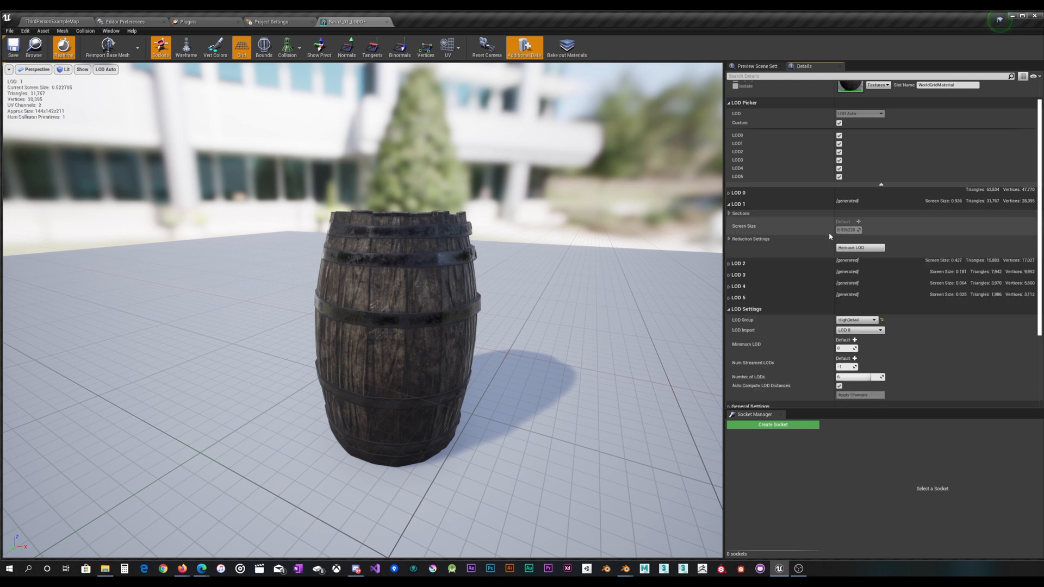
pyautogui.click(730, 239)
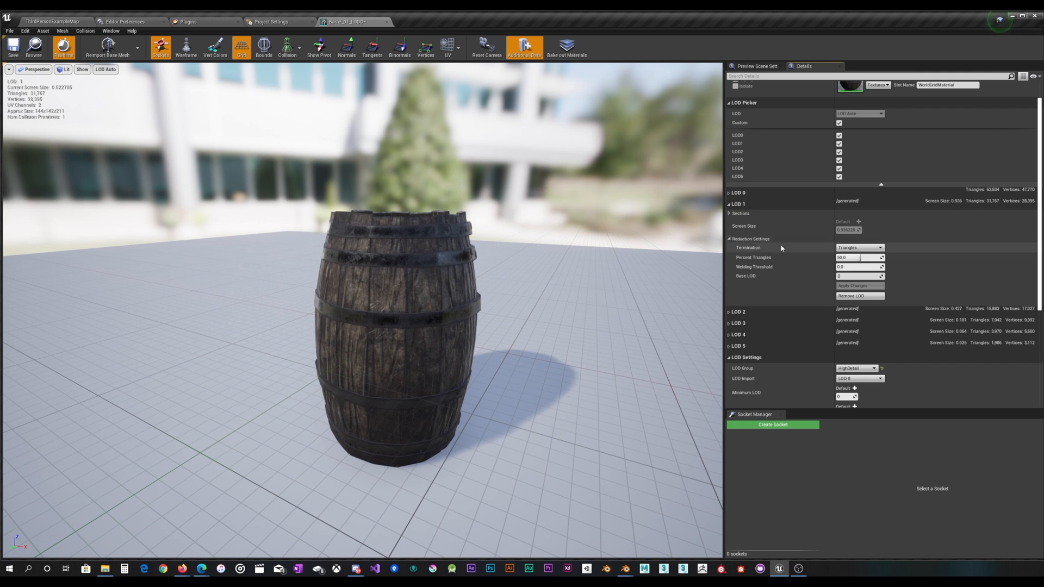
pyautogui.click(865, 248)
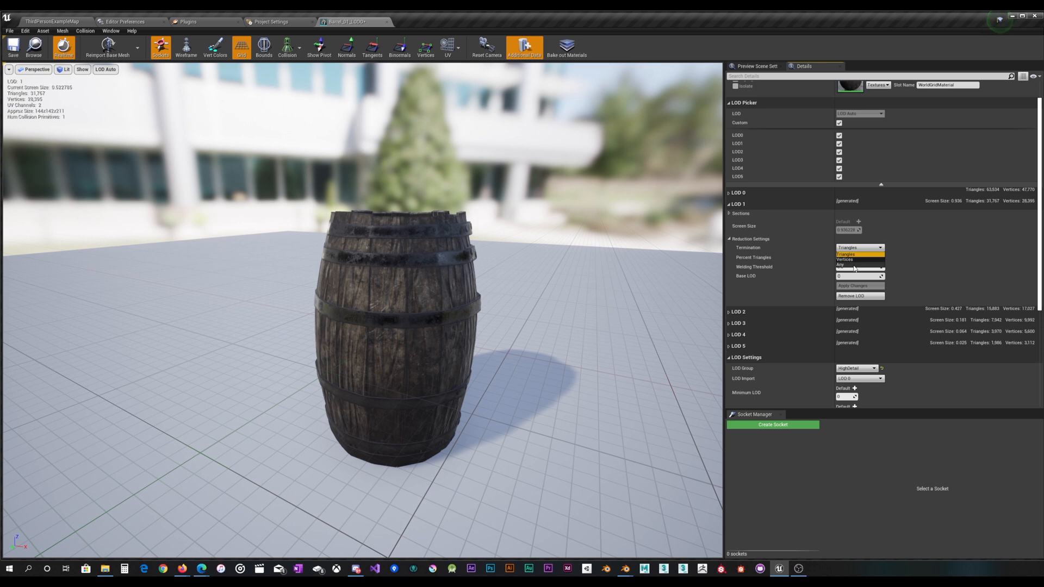
pyautogui.click(862, 248)
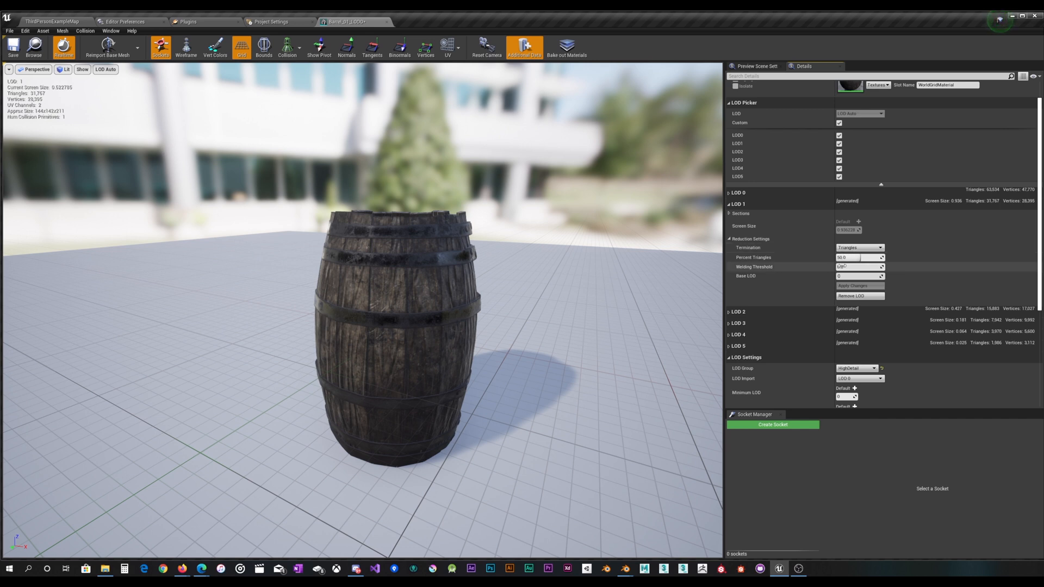
# Set LOD 1's Welding Threshold to 10 and apply the reduction changes.
pyautogui.click(849, 268)
pyautogui.write('.1')
pyautogui.press('Return')
pyautogui.write('10')
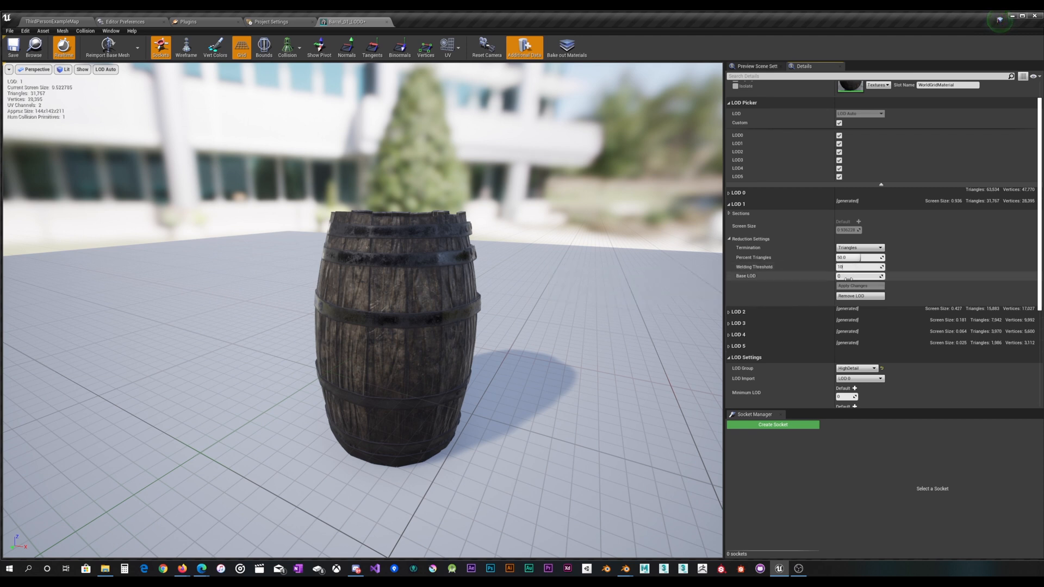
pyautogui.press('Return')
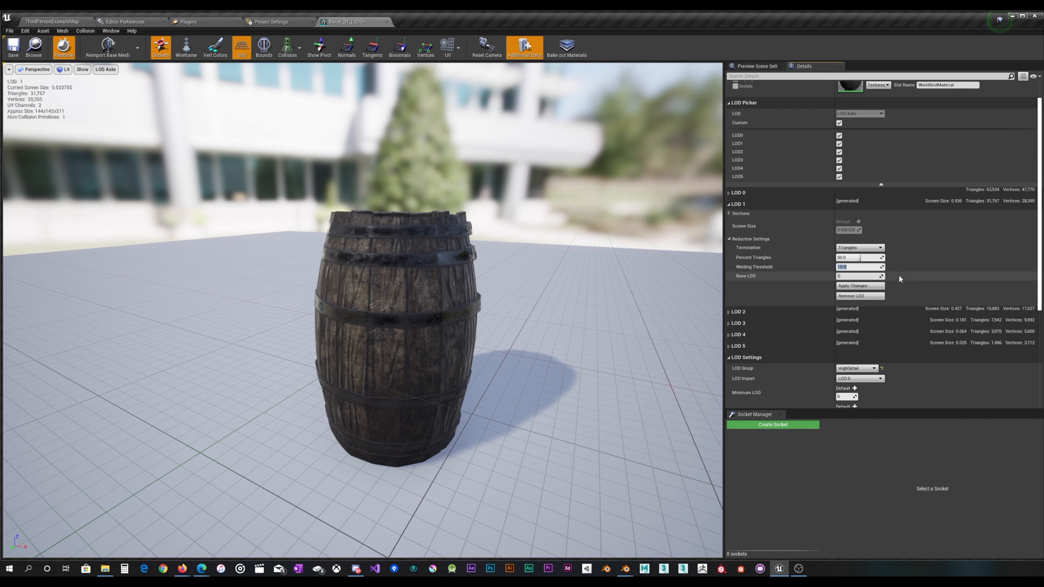
pyautogui.click(867, 287)
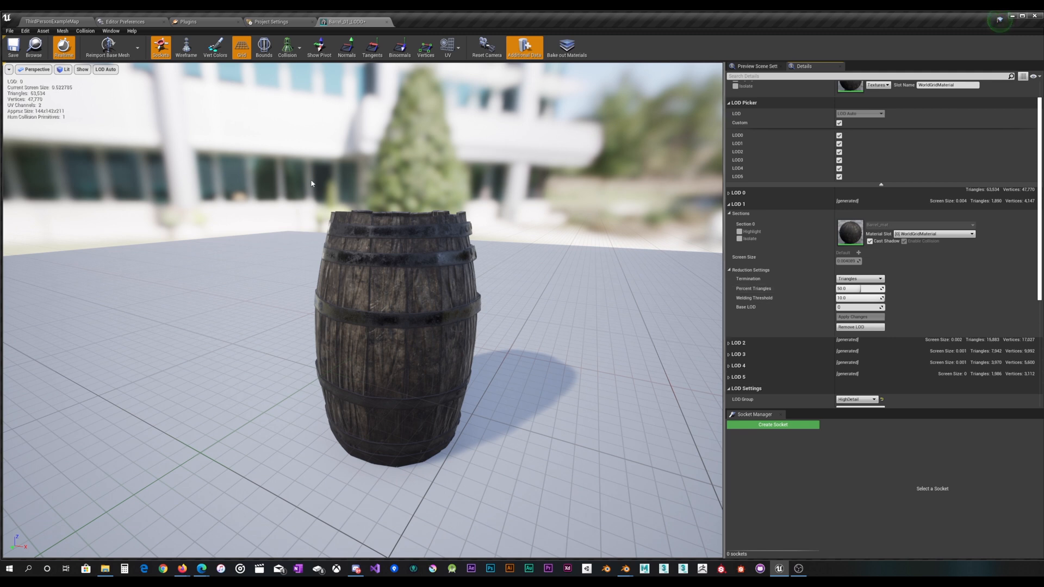
# Switch the viewport preview to LOD 1 and examine the barrel's simplified shape.
pyautogui.click(105, 70)
pyautogui.click(110, 104)
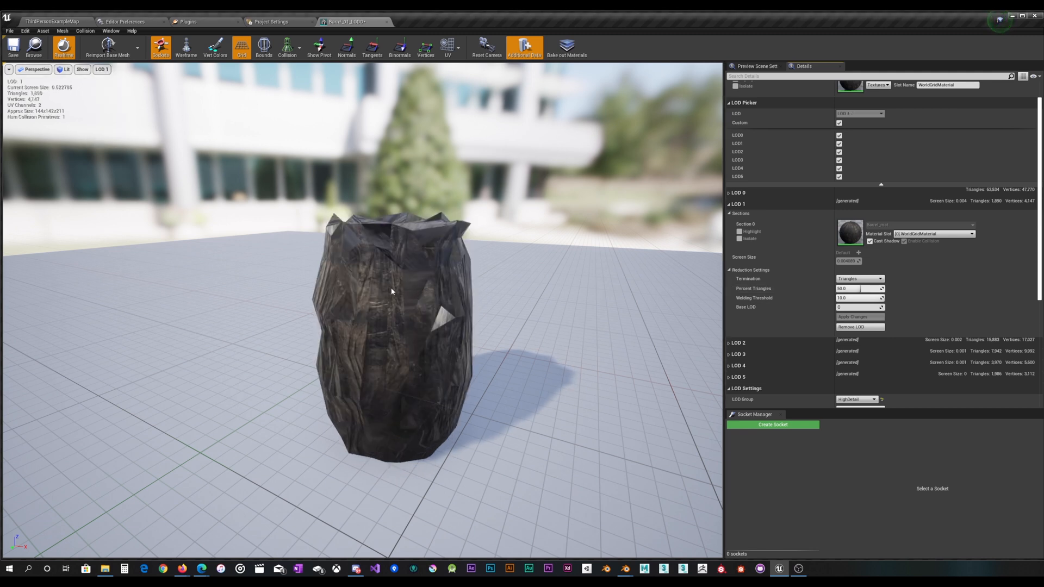
pyautogui.moveTo(398, 292); pyautogui.dragTo(433, 292)
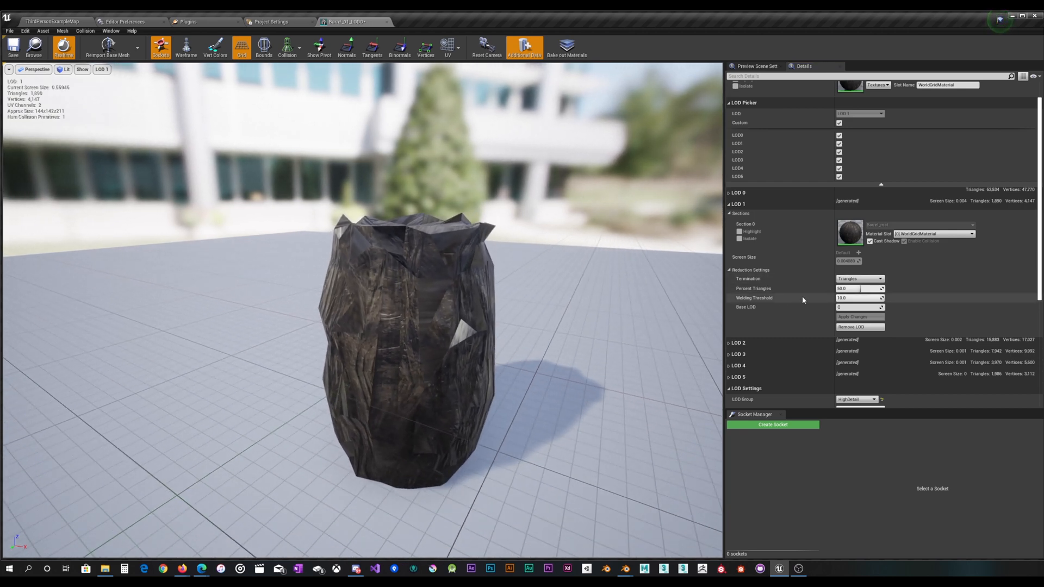
# Set LOD 1's Welding Threshold to 1, apply the change, and inspect the barrel's bands and edges up close.
pyautogui.click(848, 298)
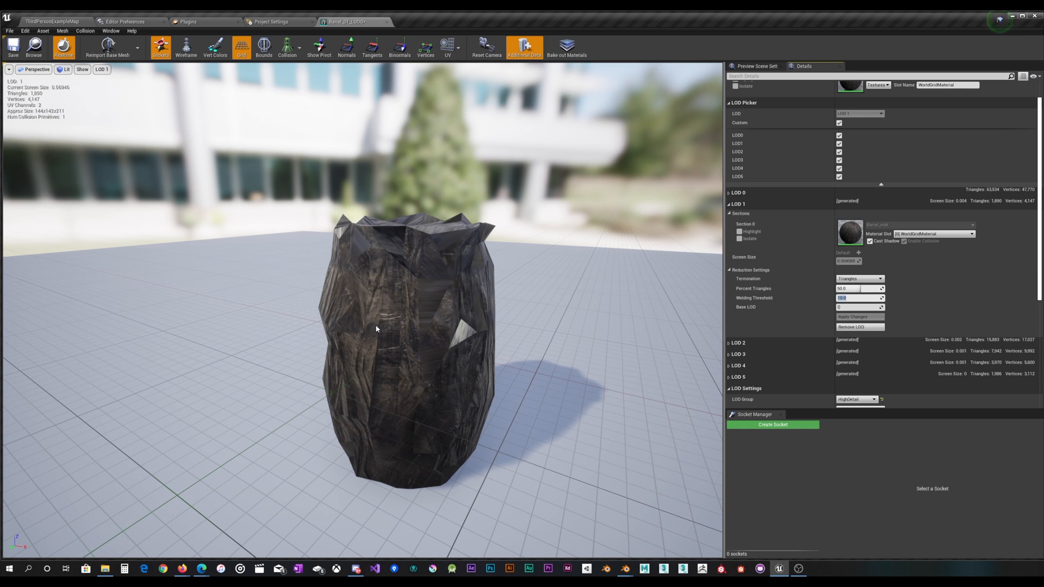
pyautogui.write('1')
pyautogui.press('Return')
pyautogui.click(862, 319)
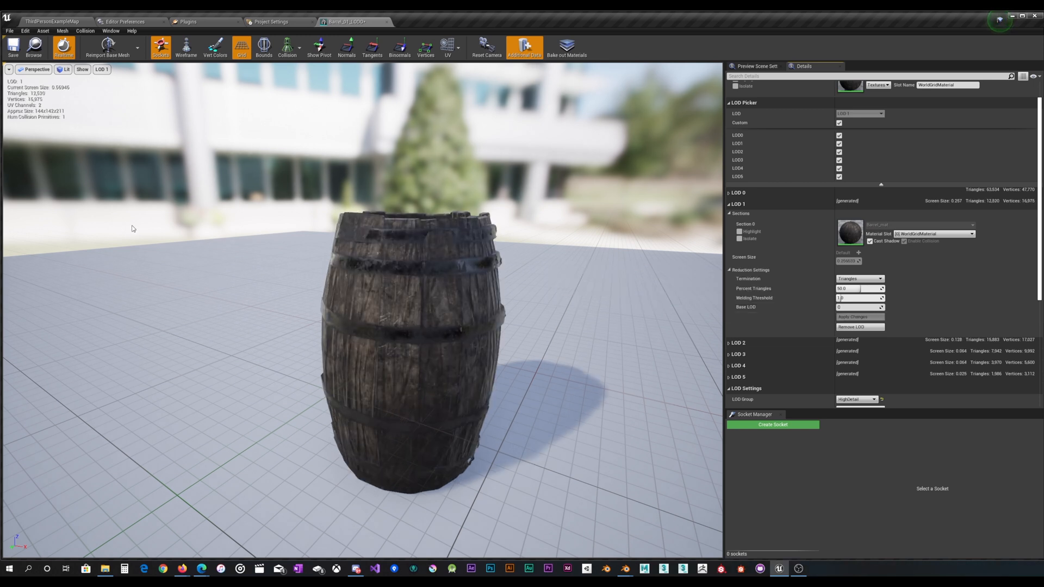
pyautogui.scroll(3, 438, 266)
pyautogui.scroll(3, 363, 310)
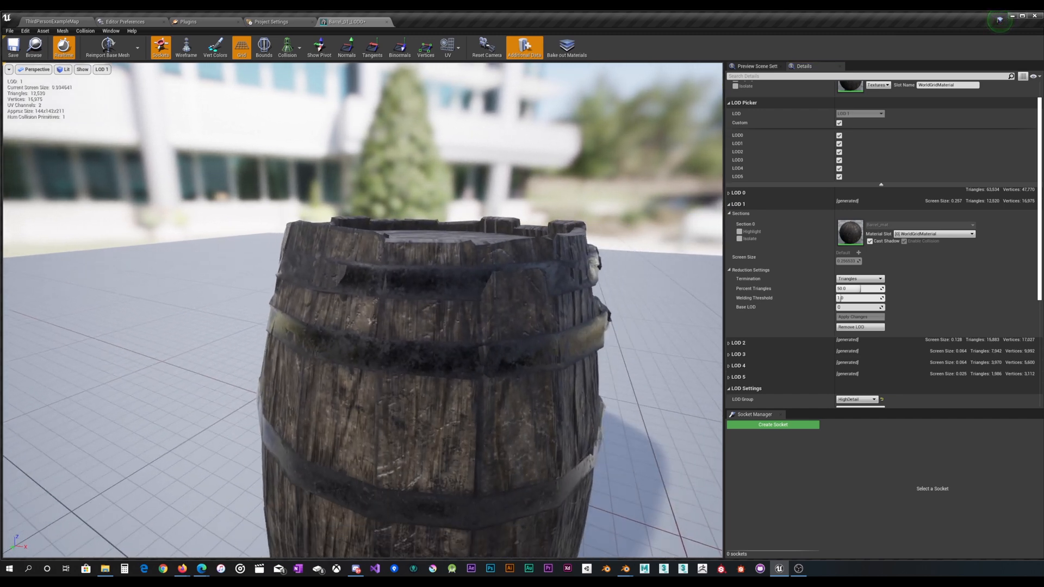
pyautogui.scroll(-1, 431, 292)
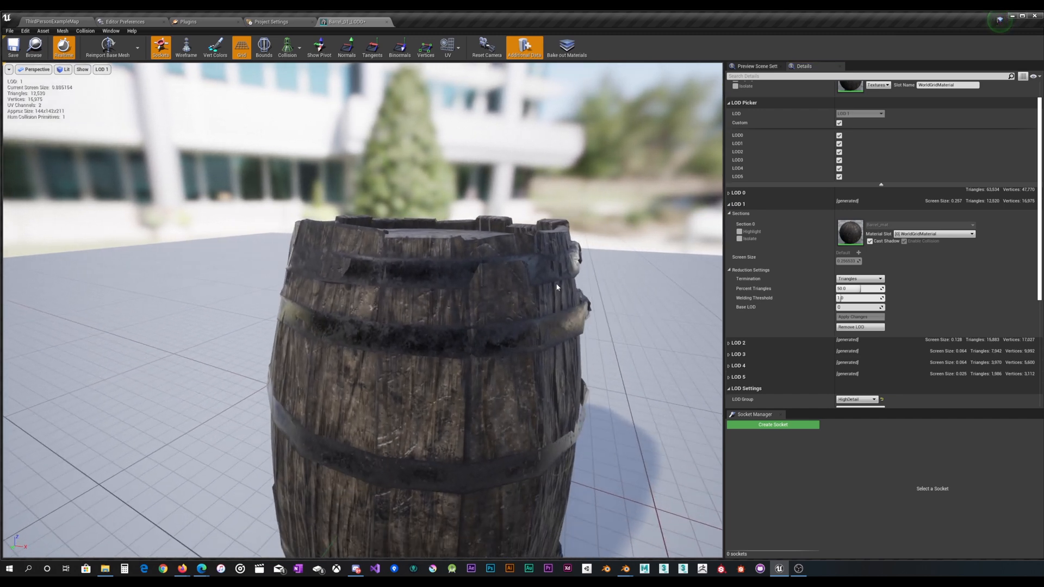
pyautogui.scroll(-5, 516, 287)
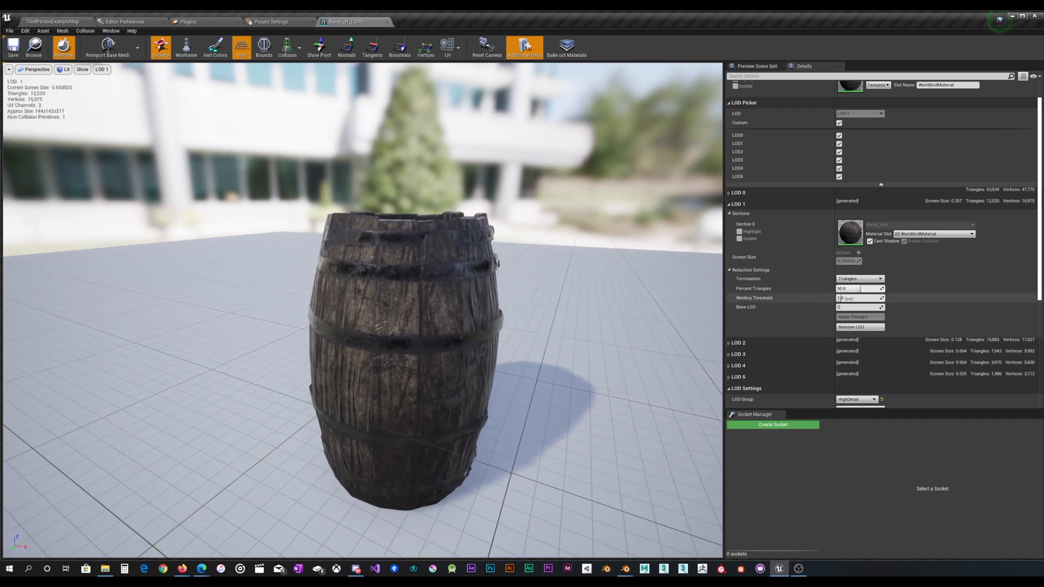
pyautogui.scroll(-1, 615, 312)
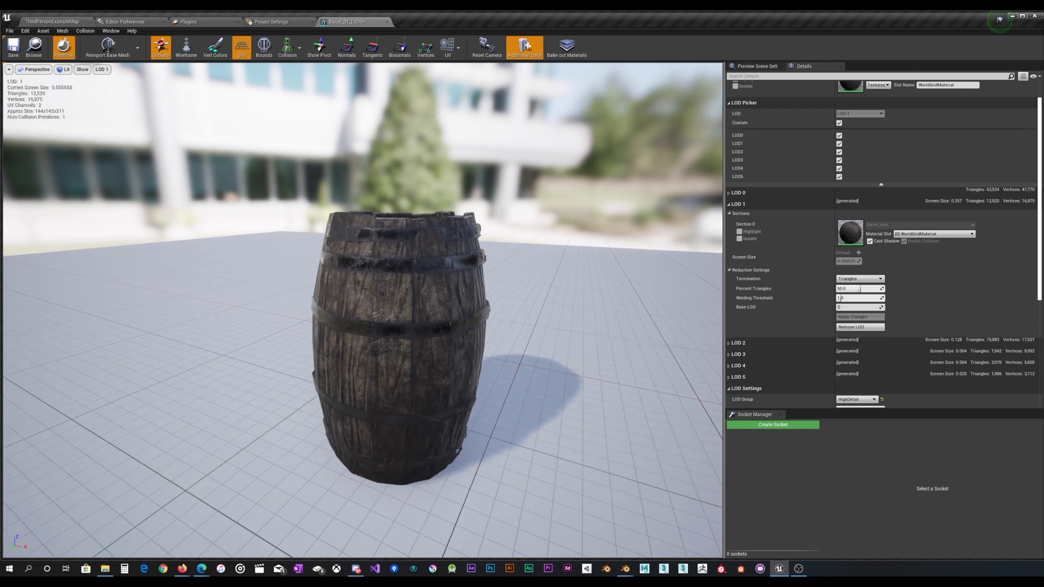
# Set LOD 1's Welding Threshold to 0 in its Reduction Settings.
pyautogui.click(862, 300)
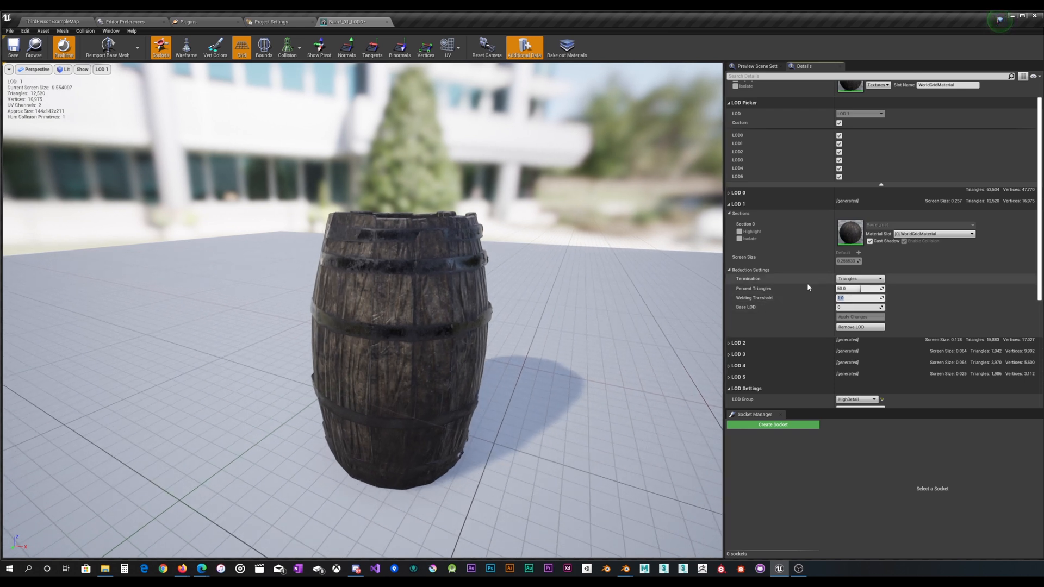
pyautogui.write('0')
pyautogui.press('Return')
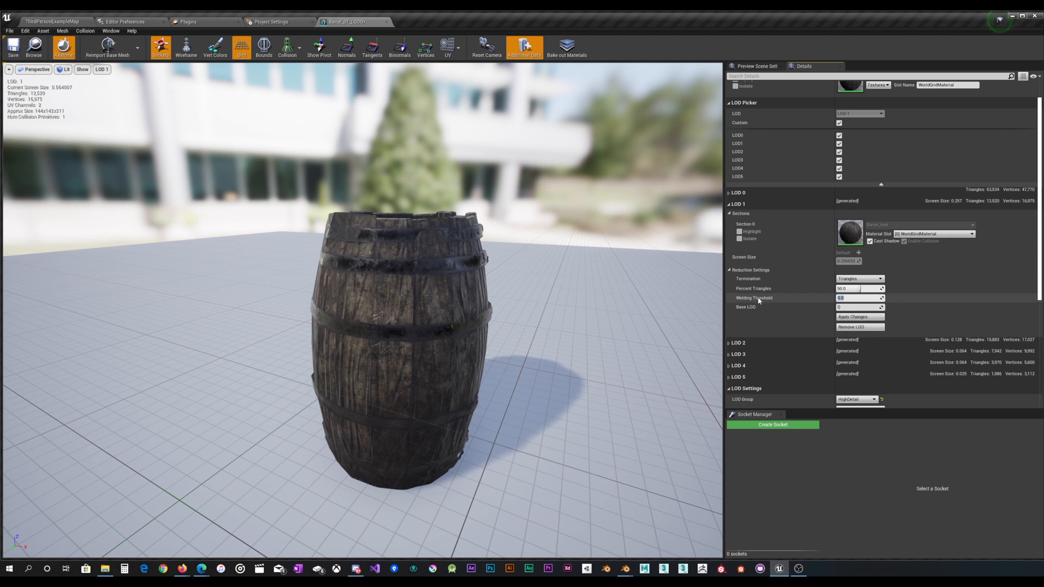
pyautogui.click(773, 300)
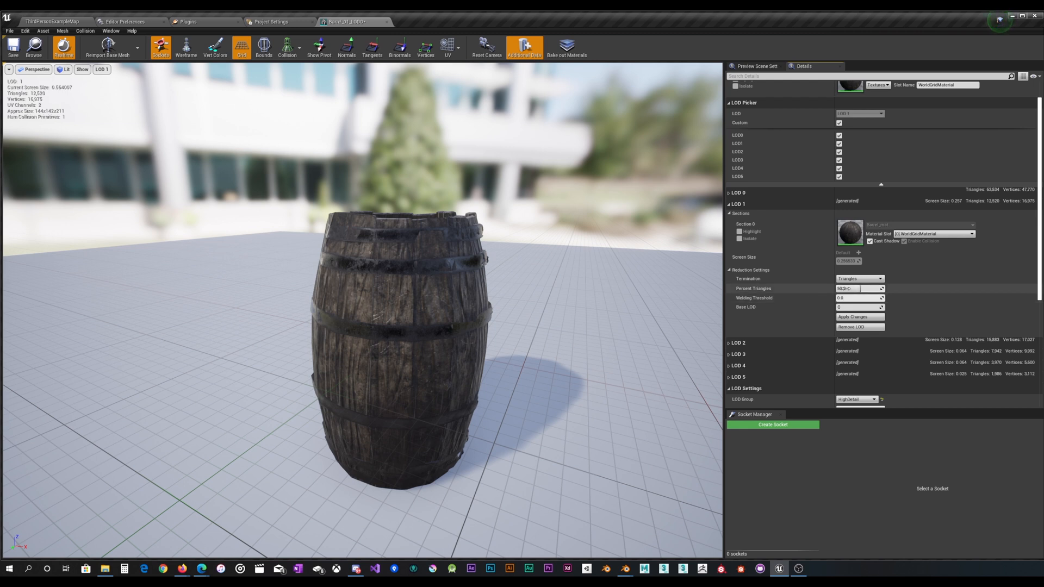
# Set LOD 1's Percent Triangles to 10 and apply the reduction changes.
pyautogui.click(846, 288)
pyautogui.write('10')
pyautogui.click(846, 317)
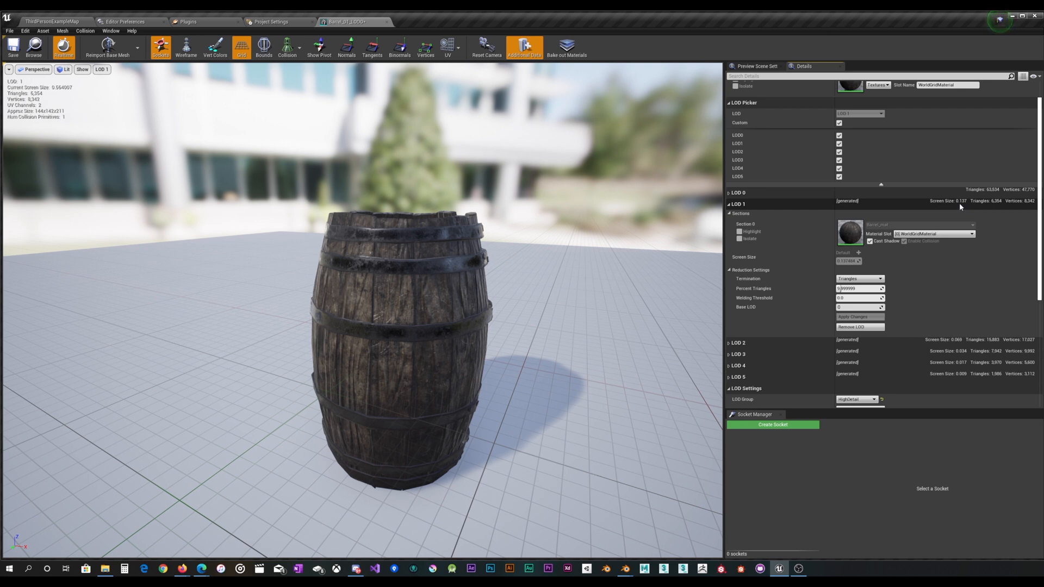
# Set LOD 1's Percent Triangles to 80 and regenerate the reduced mesh.
pyautogui.click(860, 289)
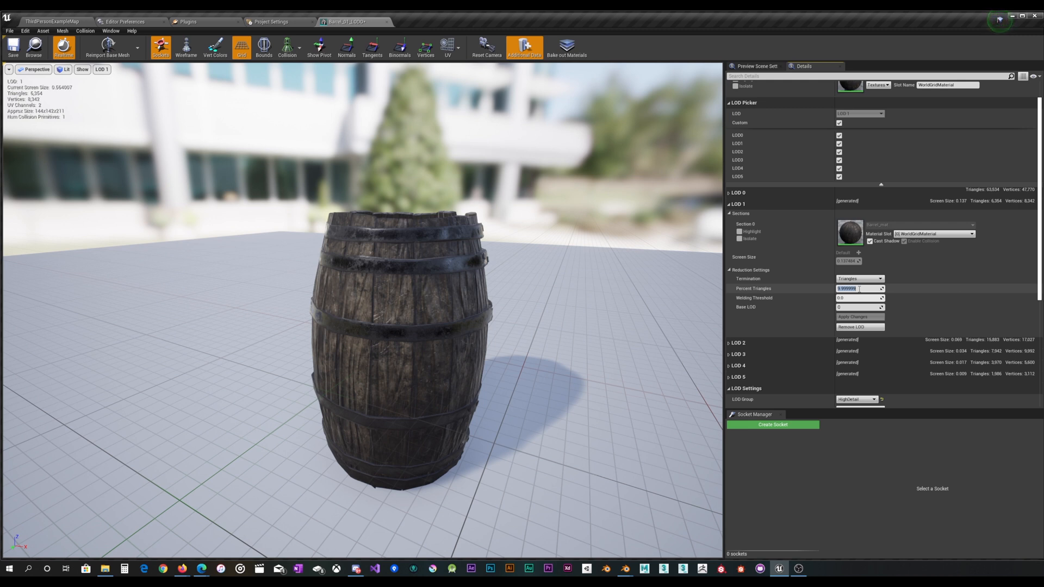
pyautogui.write('80')
pyautogui.press('Return')
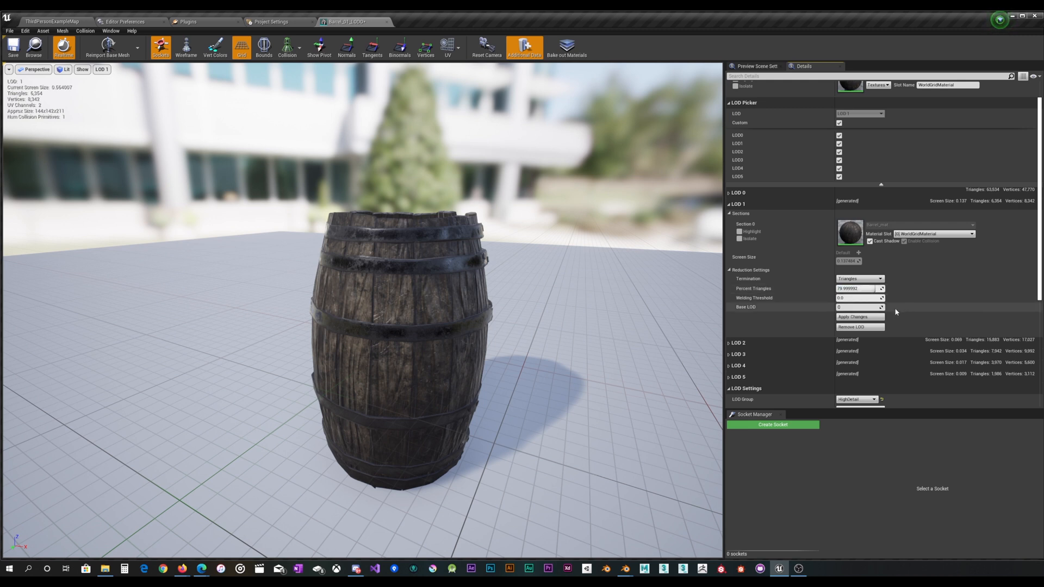
pyautogui.click(871, 320)
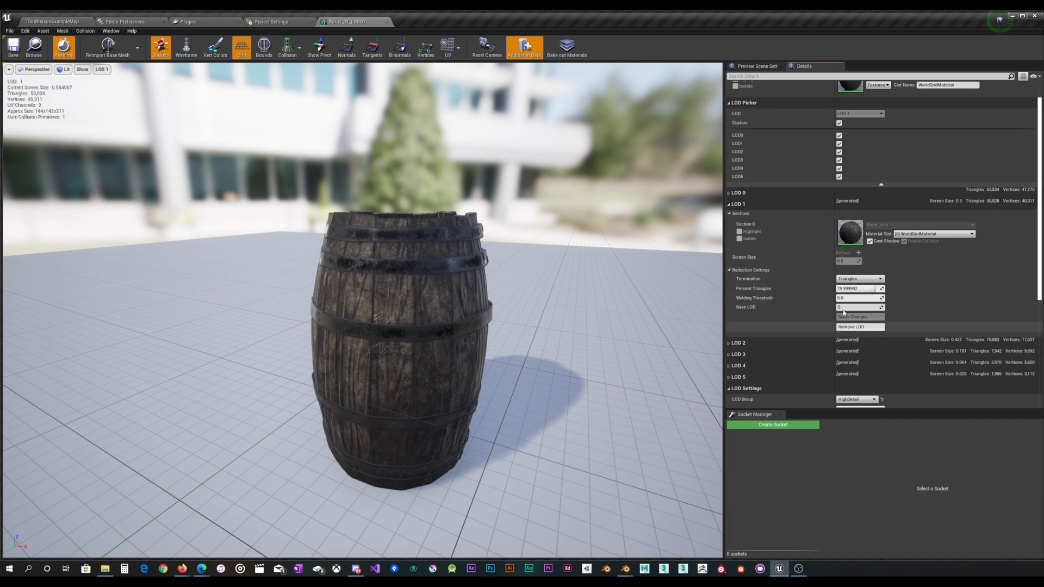
# Collapse and reopen LOD 1's properties, set its Percent Triangles to 0.5, and apply the reduction.
pyautogui.click(732, 205)
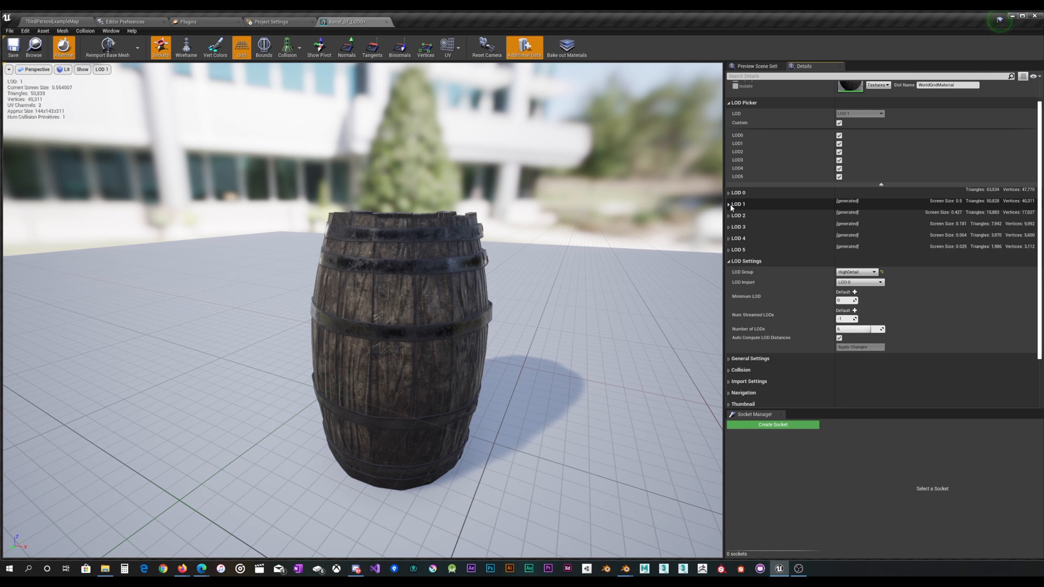
pyautogui.click(732, 205)
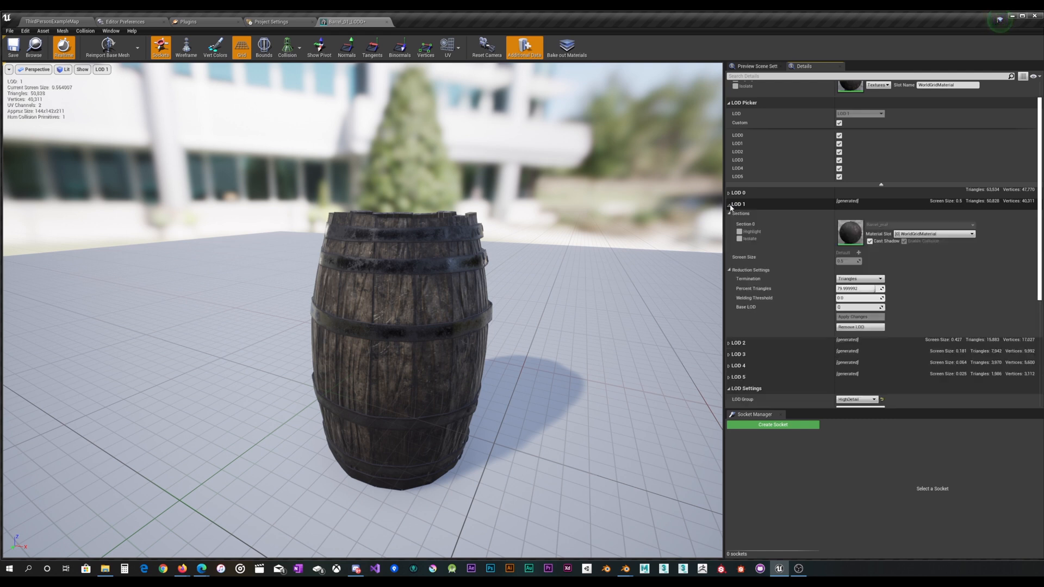
pyautogui.click(862, 289)
pyautogui.write('0.5')
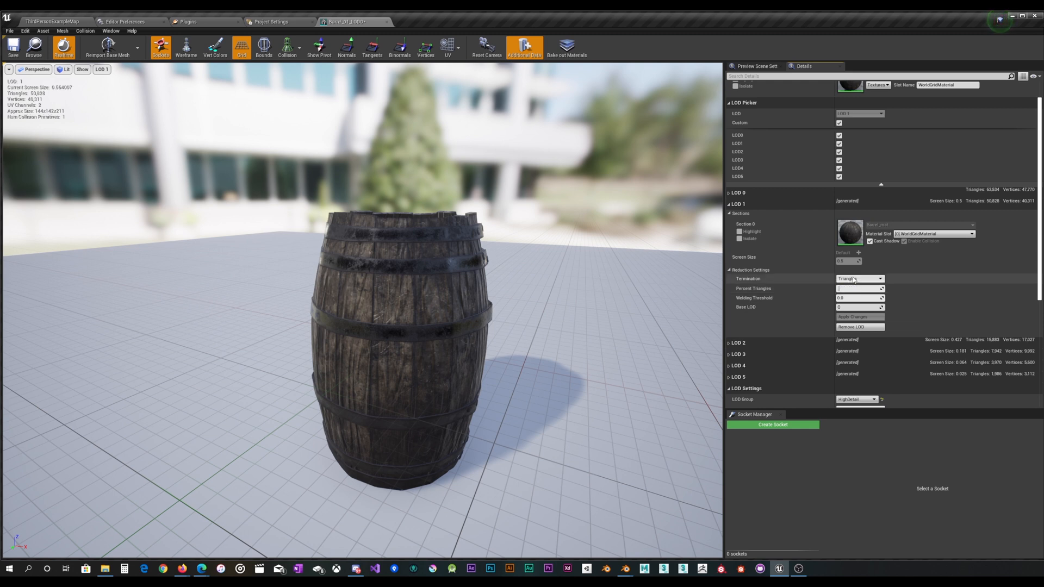
pyautogui.press('Return')
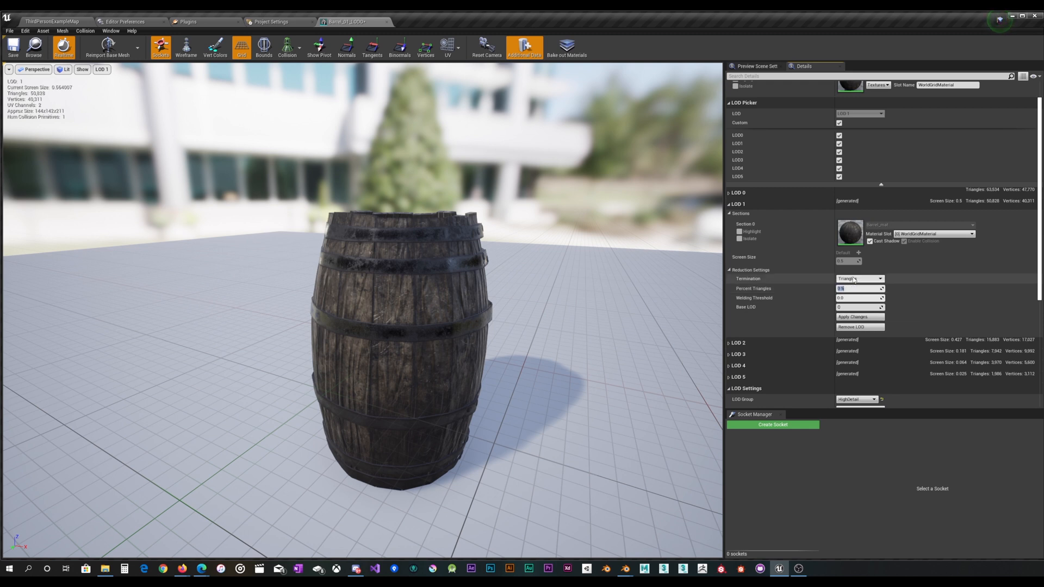
pyautogui.click(881, 319)
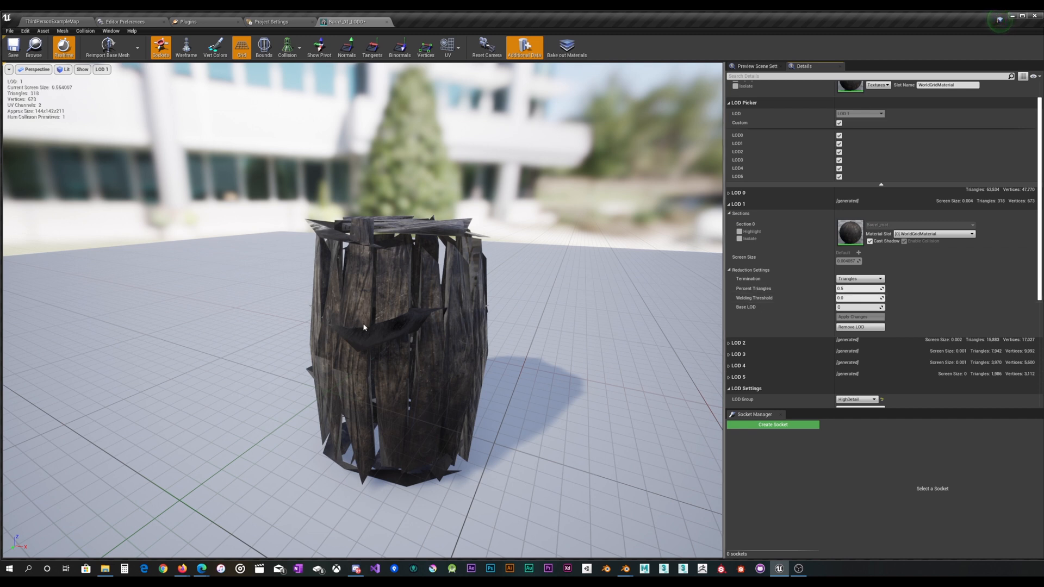
# Set LOD 1's Percent Triangles to 50, apply the change, and check the barrel's restored detail.
pyautogui.click(854, 290)
pyautogui.write('50')
pyautogui.press('Return')
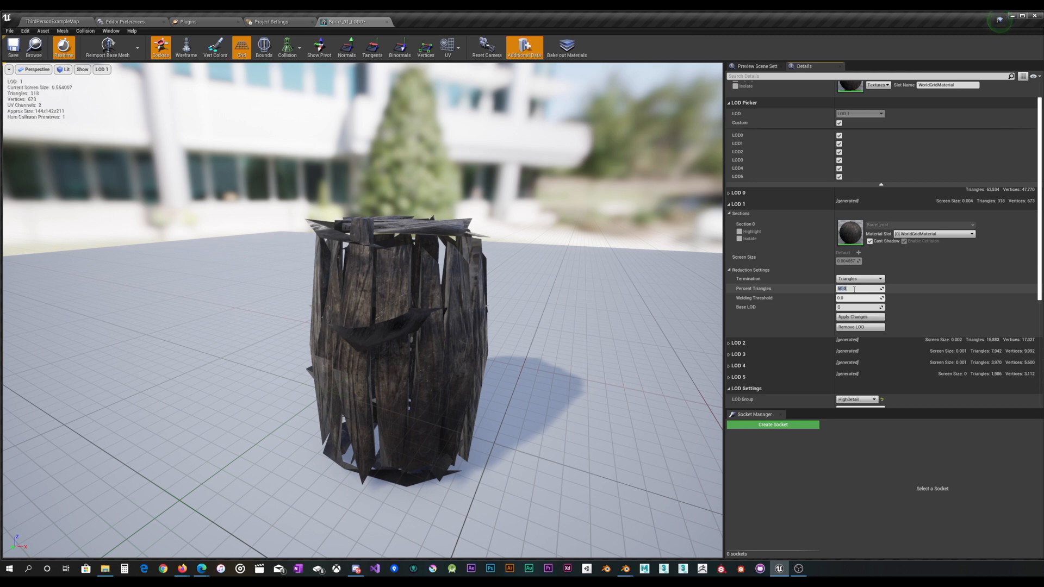
pyautogui.click(854, 317)
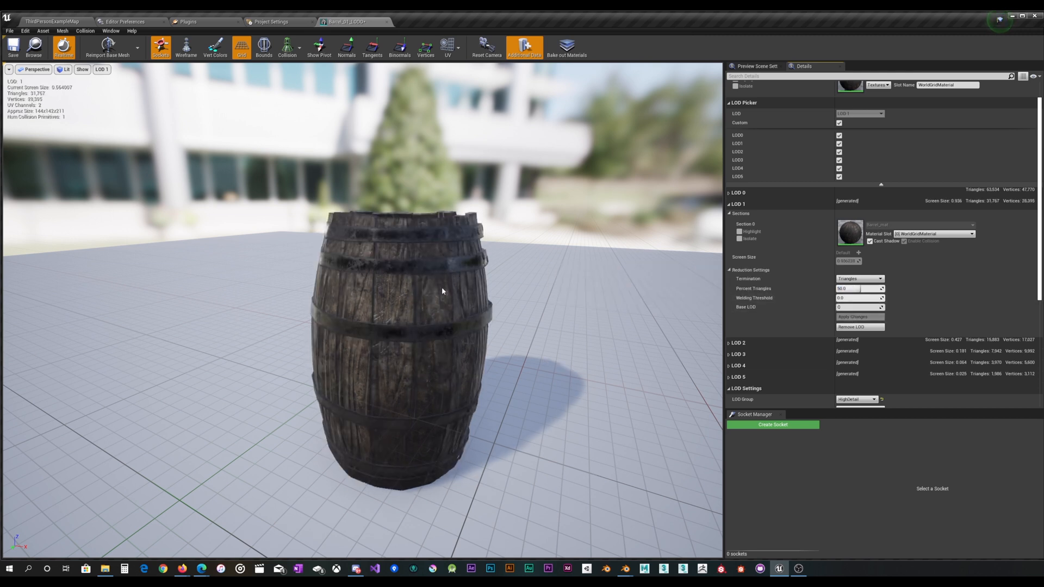
pyautogui.scroll(1, 449, 329)
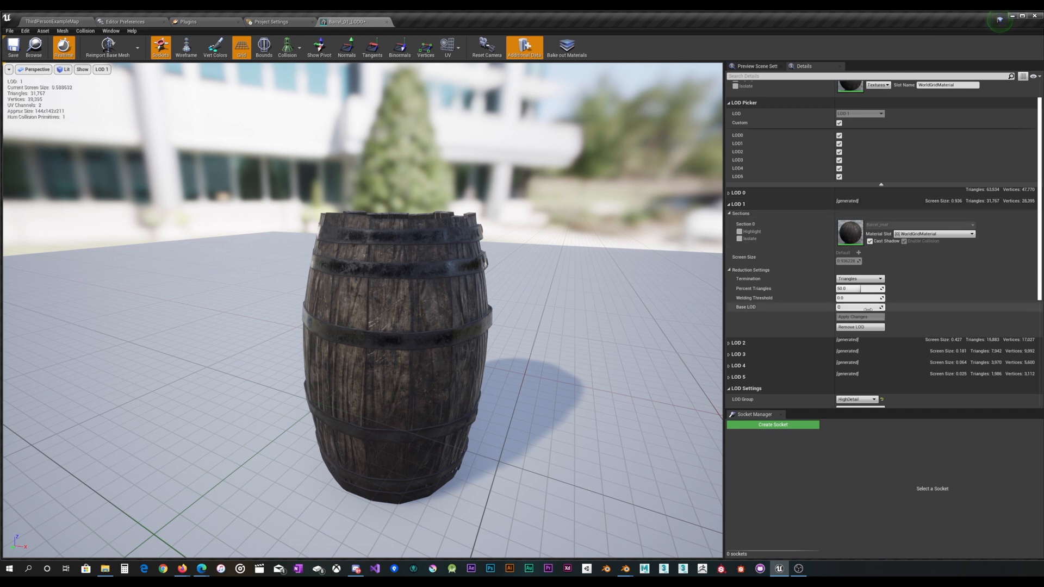
# Regenerate LOD 1 with Percent Triangles at about 94.8, and again with Percent Triangles at 51.
pyautogui.moveTo(856, 289); pyautogui.dragTo(881, 288)
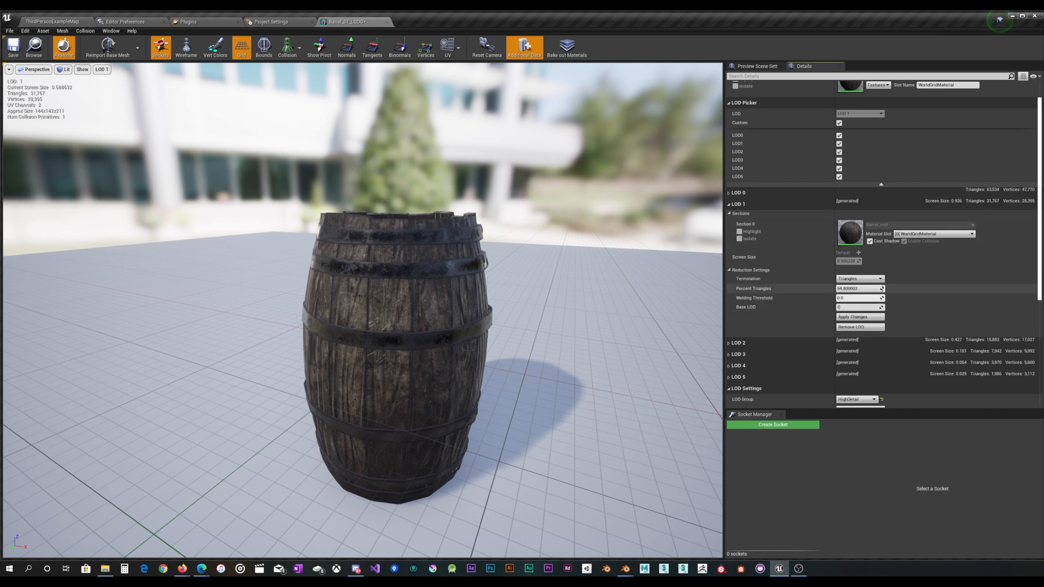
pyautogui.click(860, 317)
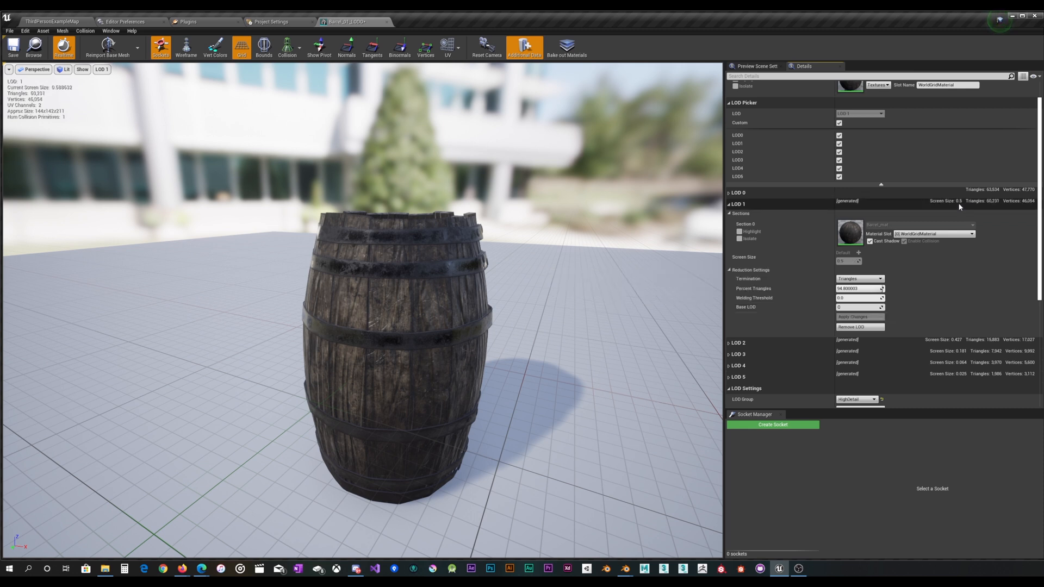
pyautogui.click(868, 290)
pyautogui.write('51')
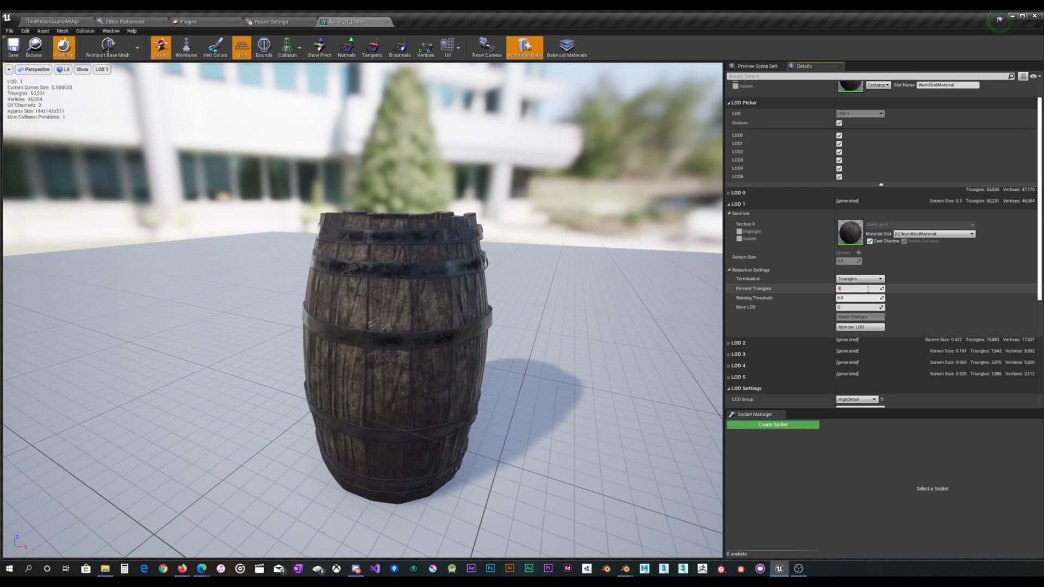
pyautogui.press('Return')
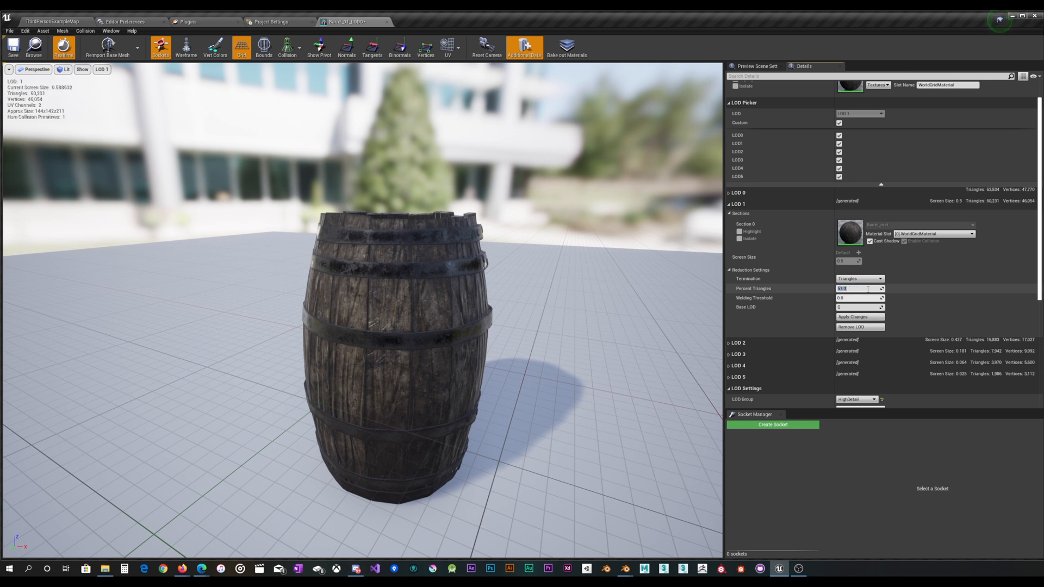
pyautogui.click(861, 317)
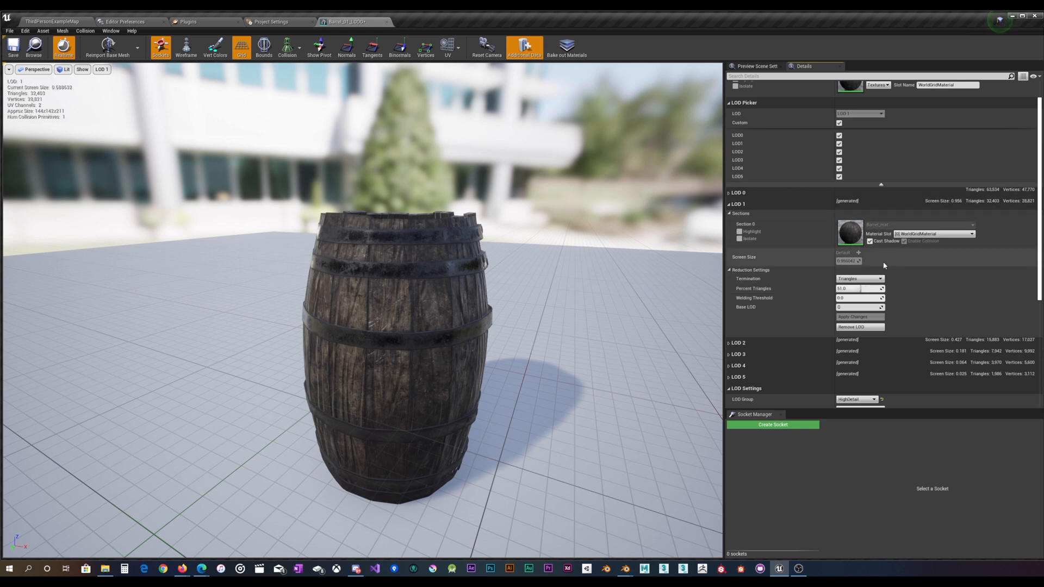
# Set LOD 1's Percent Triangles to 55 and apply the reduction changes.
pyautogui.click(864, 289)
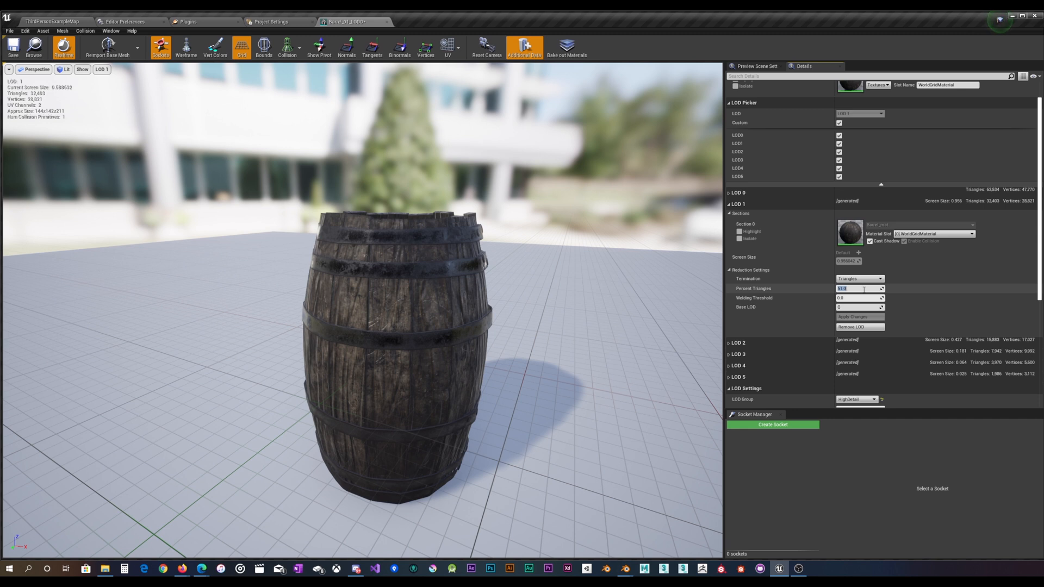
pyautogui.write('55')
pyautogui.press('Return')
pyautogui.click(862, 318)
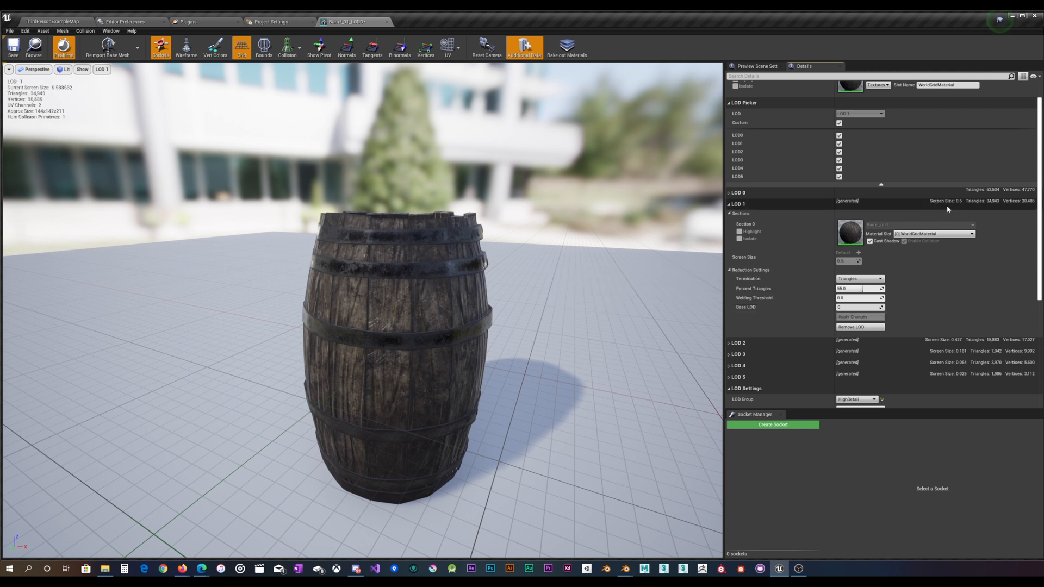
# Set LOD 1's Percent Triangles back to 50 and collapse its reduction settings and properties.
pyautogui.click(860, 289)
pyautogui.write('50')
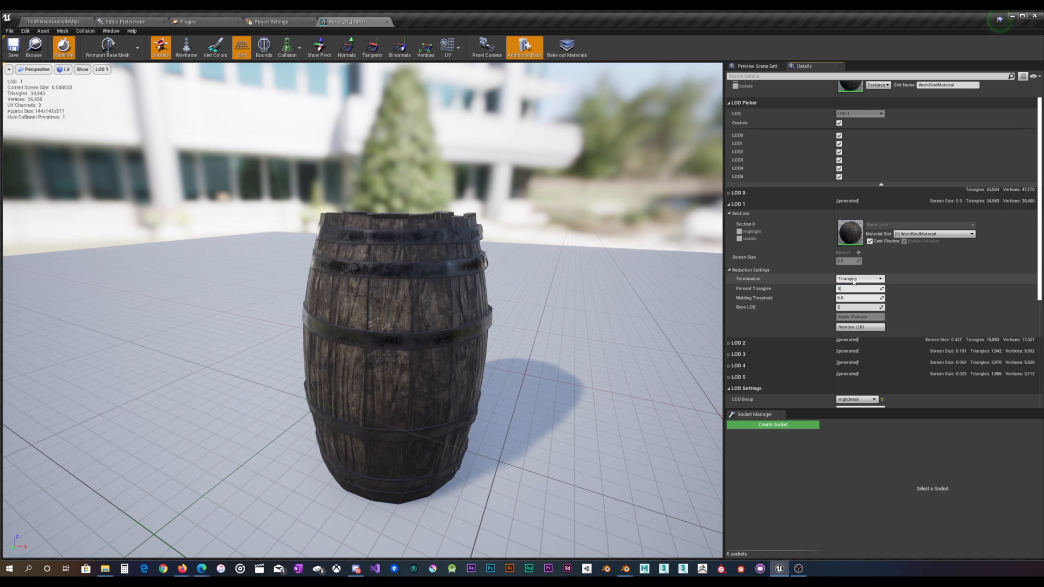
pyautogui.press('Return')
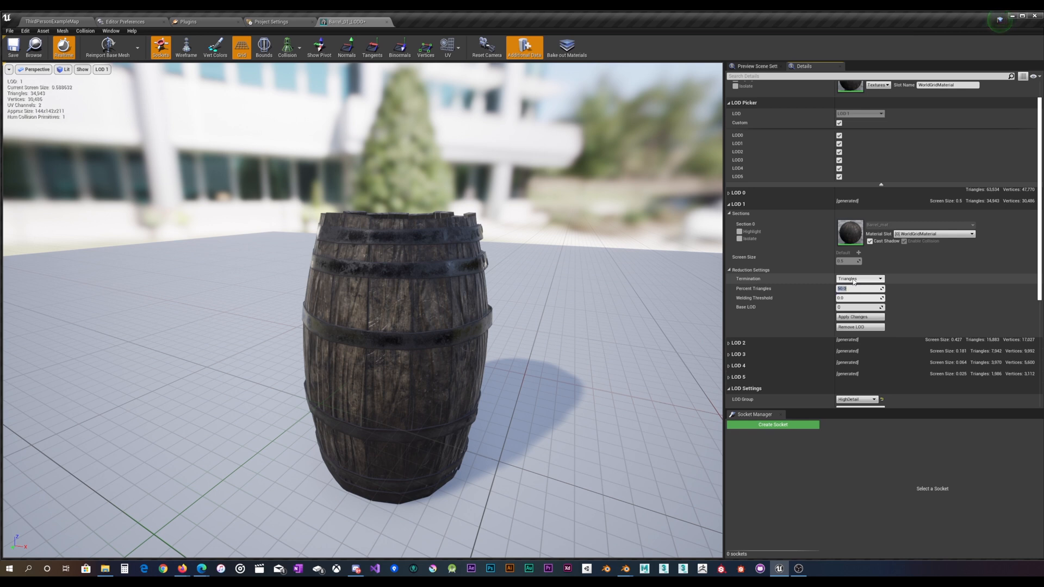
pyautogui.click(730, 271)
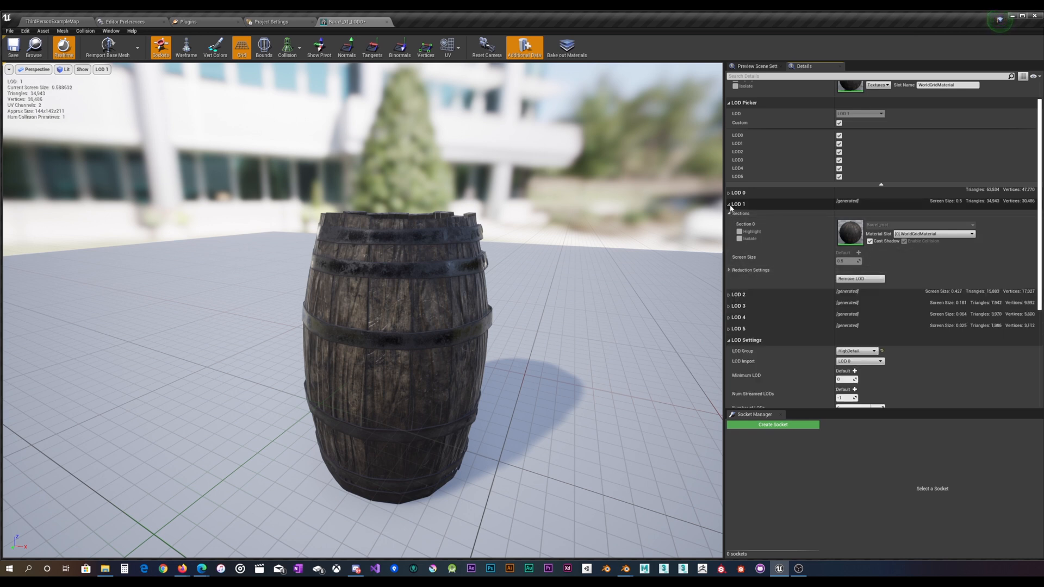
pyautogui.click(729, 203)
# Expand LOD 5's properties and reduction settings, and examine its triangle percentage, welding threshold and base LOD.
pyautogui.click(729, 250)
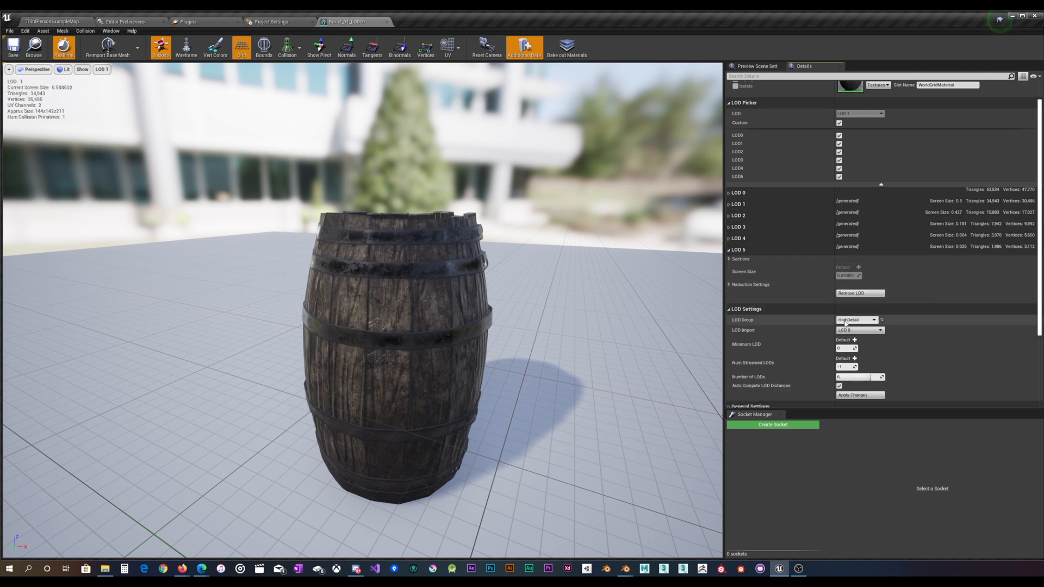
pyautogui.click(729, 285)
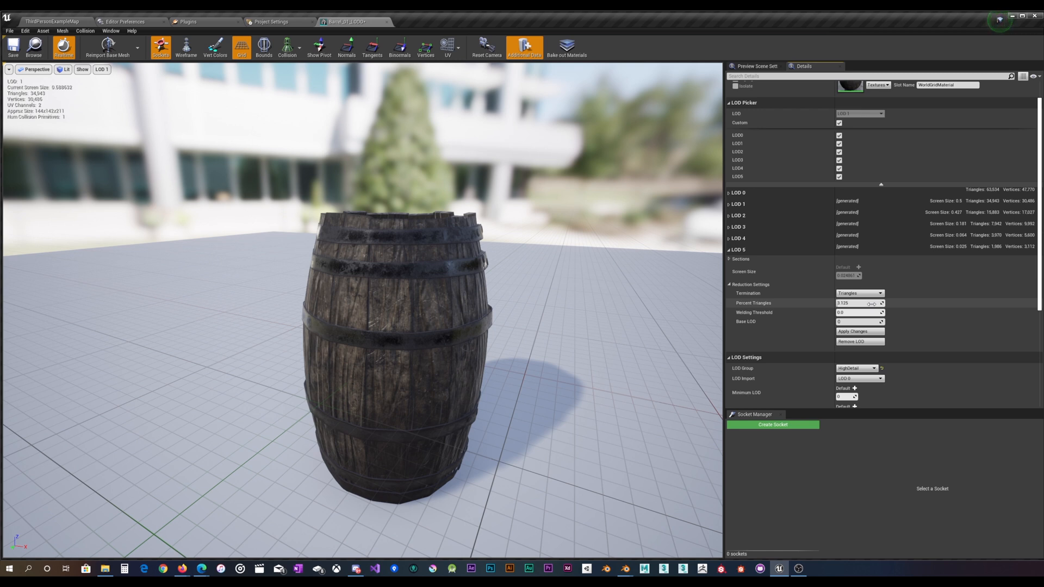
pyautogui.click(843, 322)
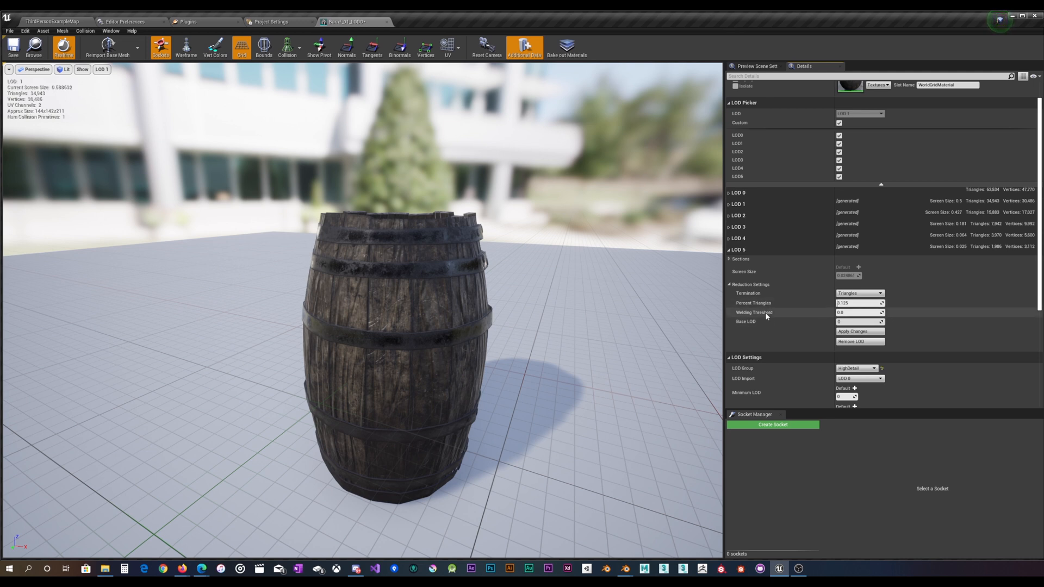
pyautogui.press('Return')
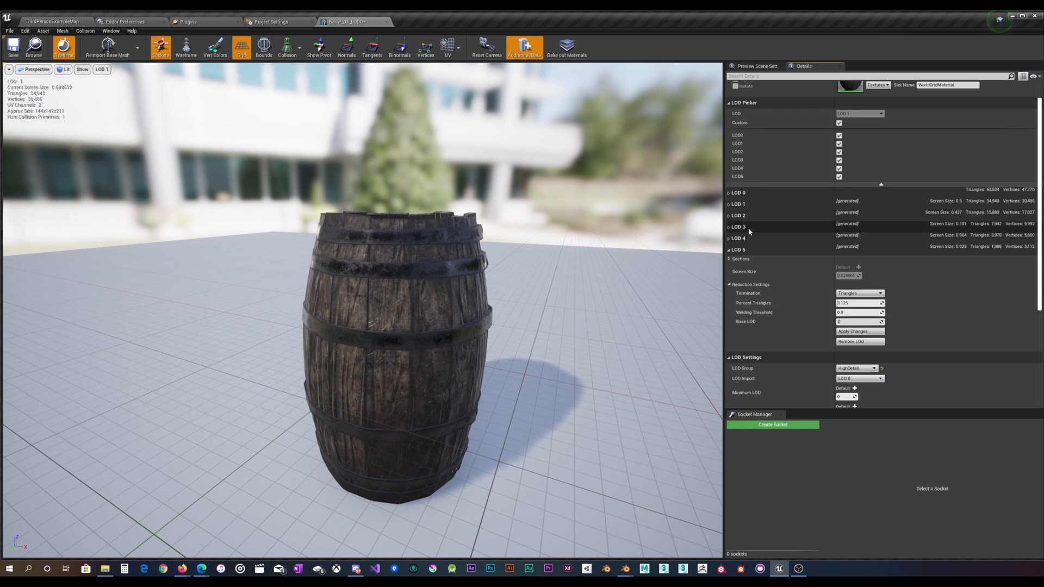
pyautogui.click(741, 240)
pyautogui.click(744, 241)
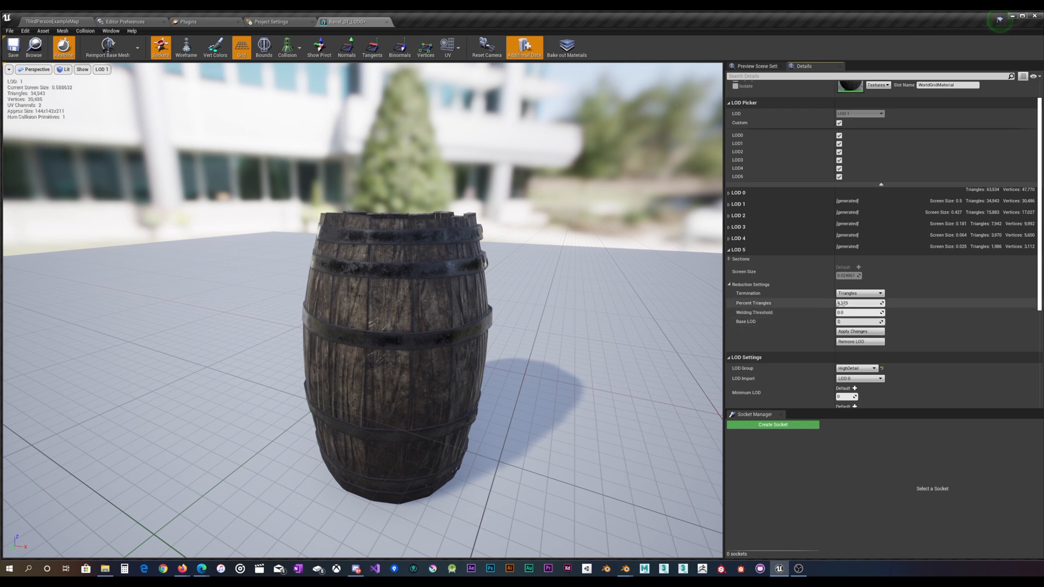
# Preview the barrel at LOD 5 in the viewport and leave LOD 1's properties collapsed.
pyautogui.click(737, 205)
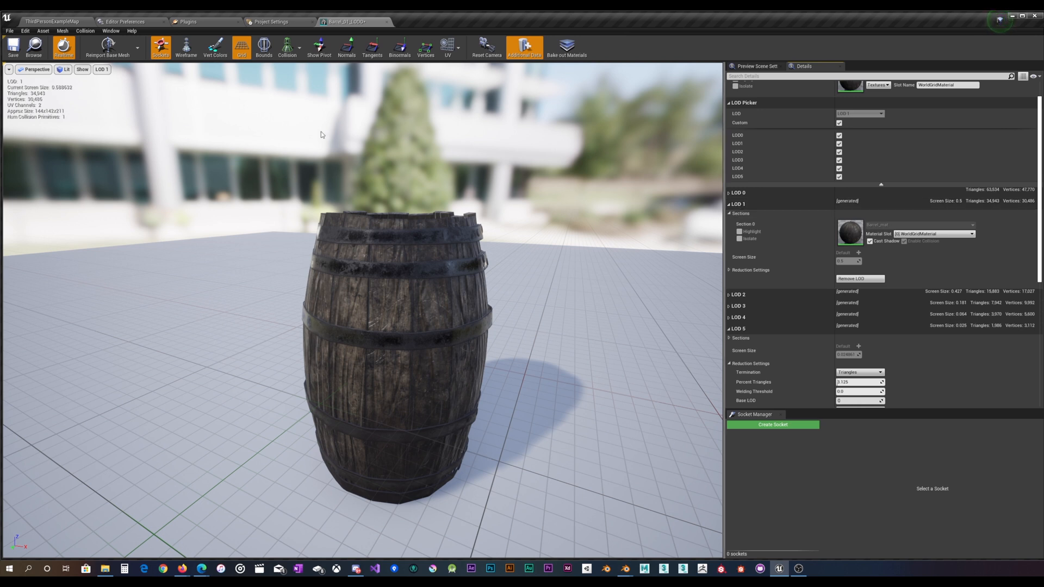
pyautogui.click(104, 71)
pyautogui.click(108, 138)
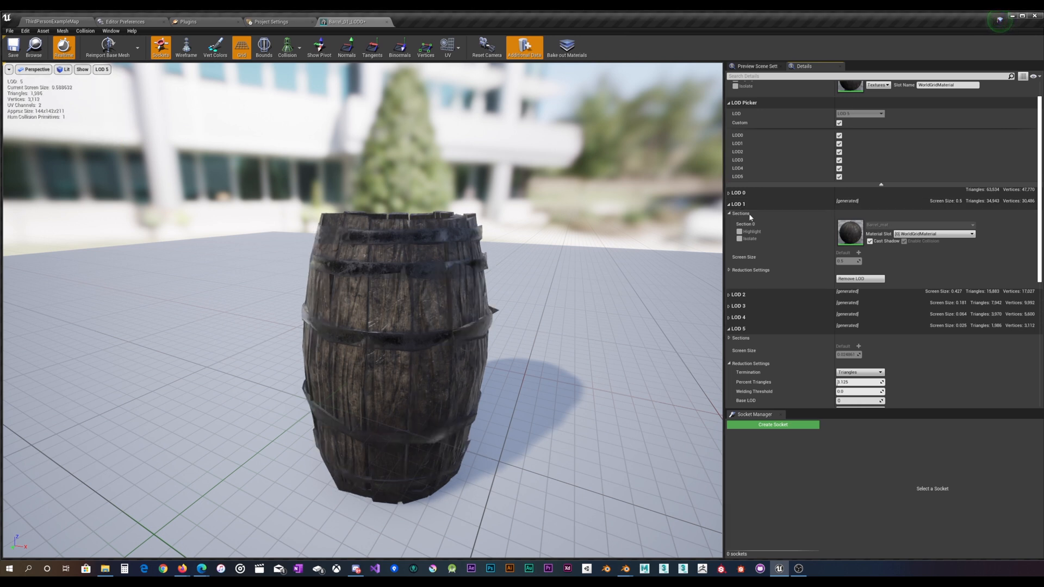
pyautogui.click(730, 204)
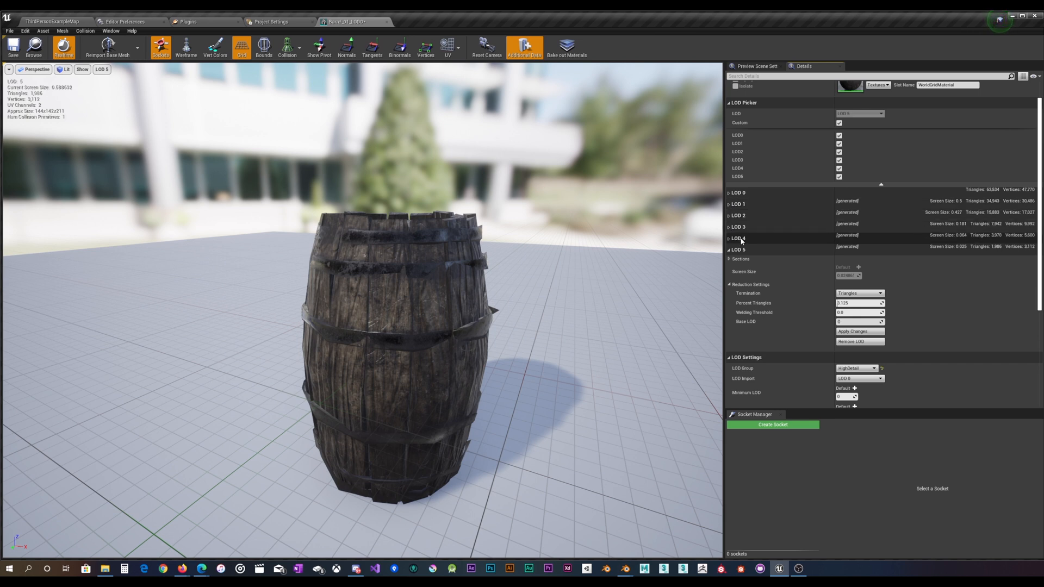
# Change LOD 5's reduction Termination to Vertices, set Percent Vertices to 3, and apply the changes.
pyautogui.click(860, 293)
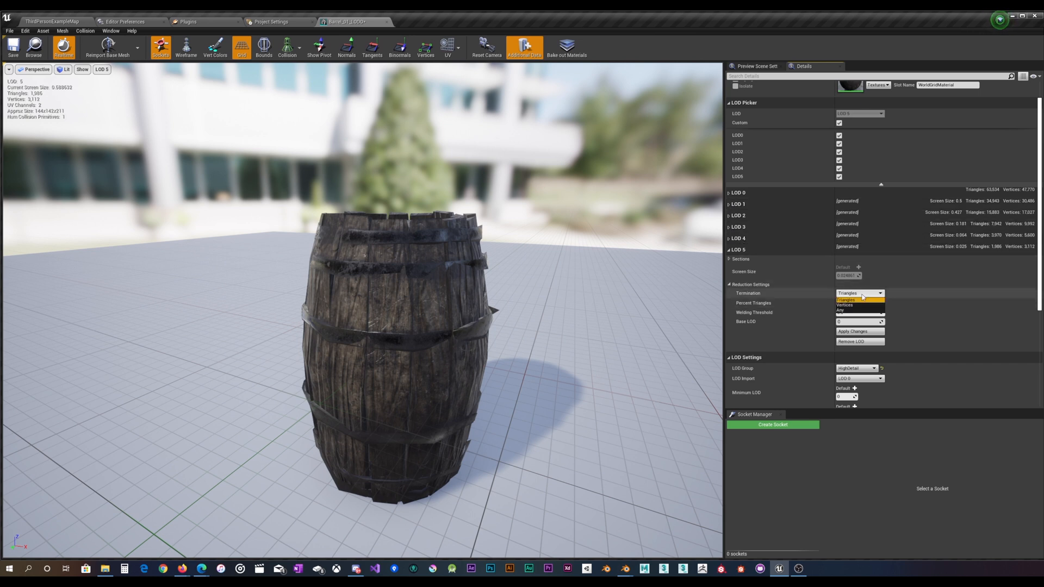
pyautogui.click(851, 307)
pyautogui.click(858, 303)
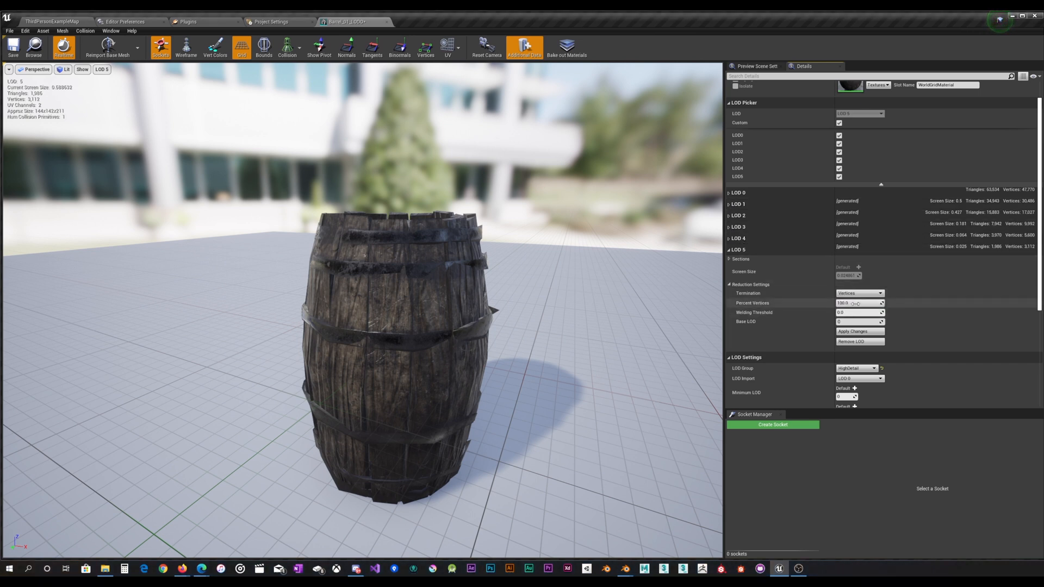
pyautogui.write('0.3')
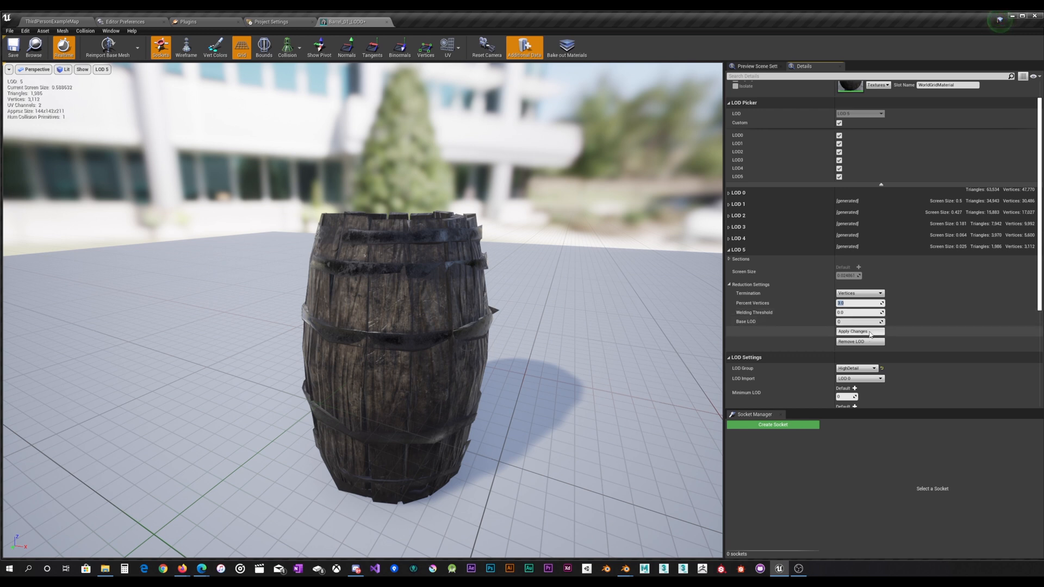
pyautogui.click(864, 332)
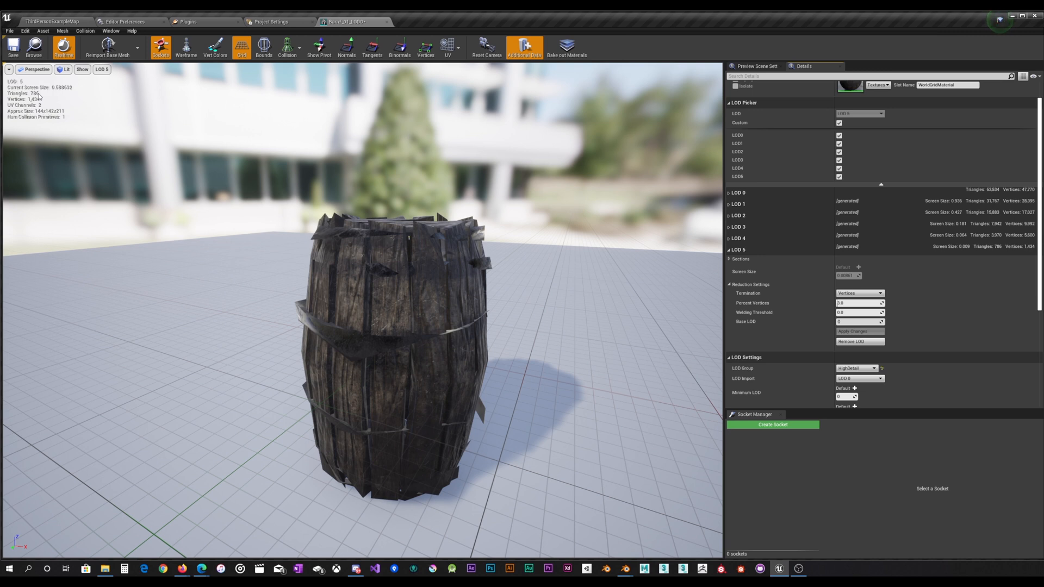
# Set LOD 5's Percent Vertices to 8 and apply the reduction changes.
pyautogui.click(860, 300)
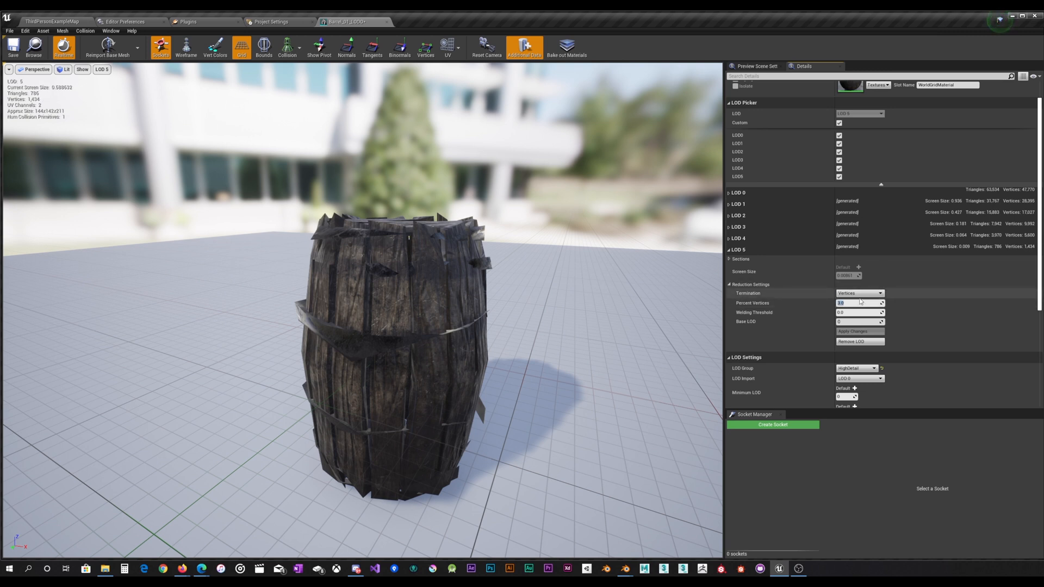
pyautogui.write('8')
pyautogui.press('Return')
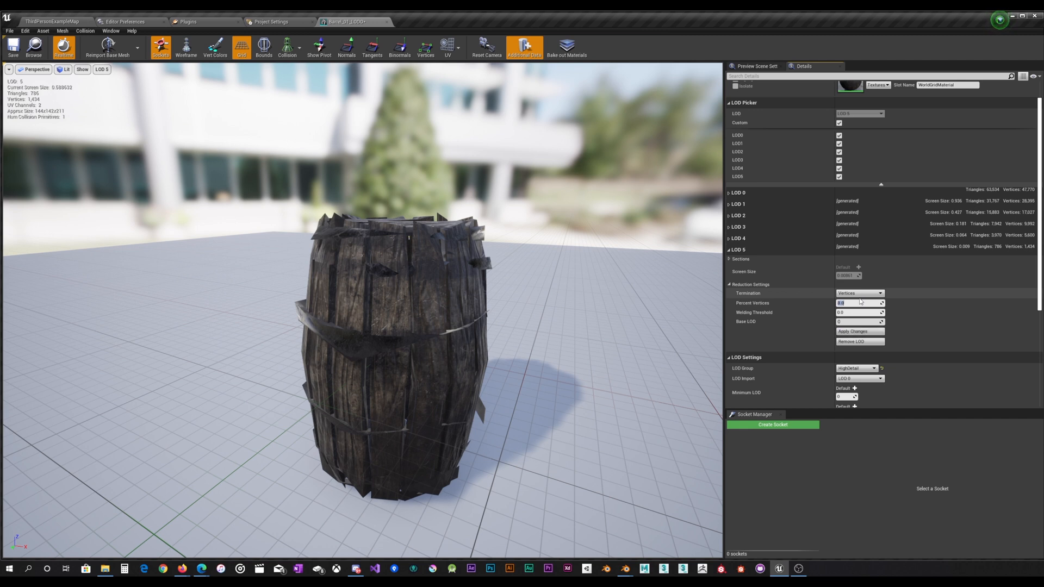
pyautogui.click(842, 333)
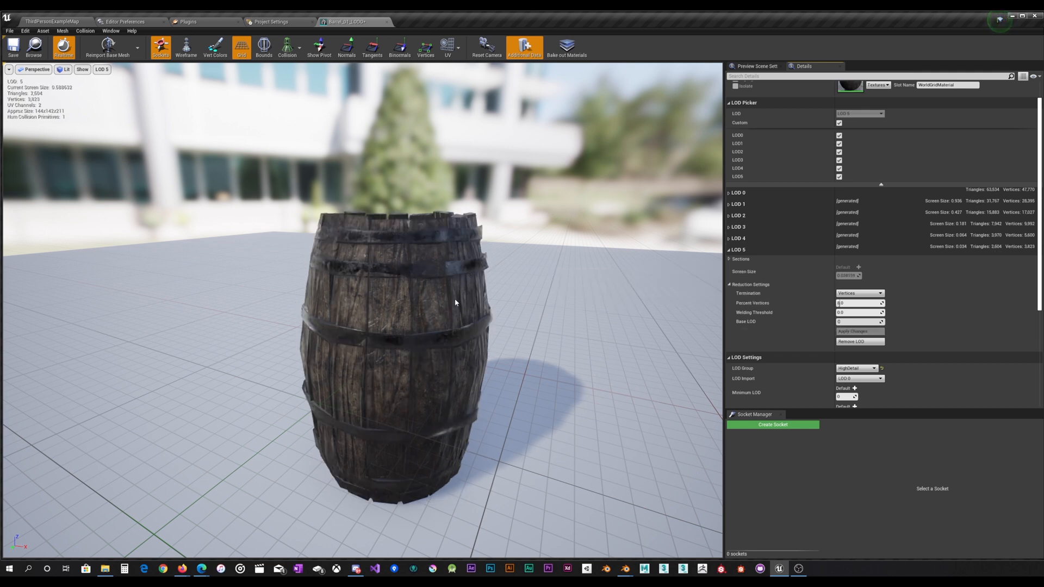
# Inspect the reduced LOD 5 barrel from several distances and angles, checking its mesh statistics.
pyautogui.moveTo(449, 311); pyautogui.dragTo(397, 315)
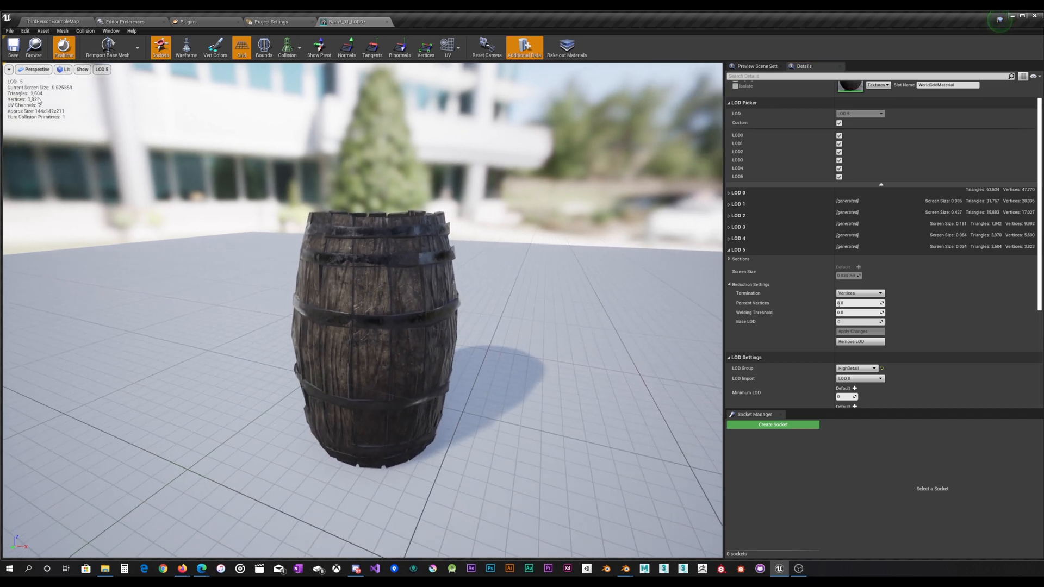
pyautogui.moveTo(275, 223); pyautogui.dragTo(275, 207, button='right')
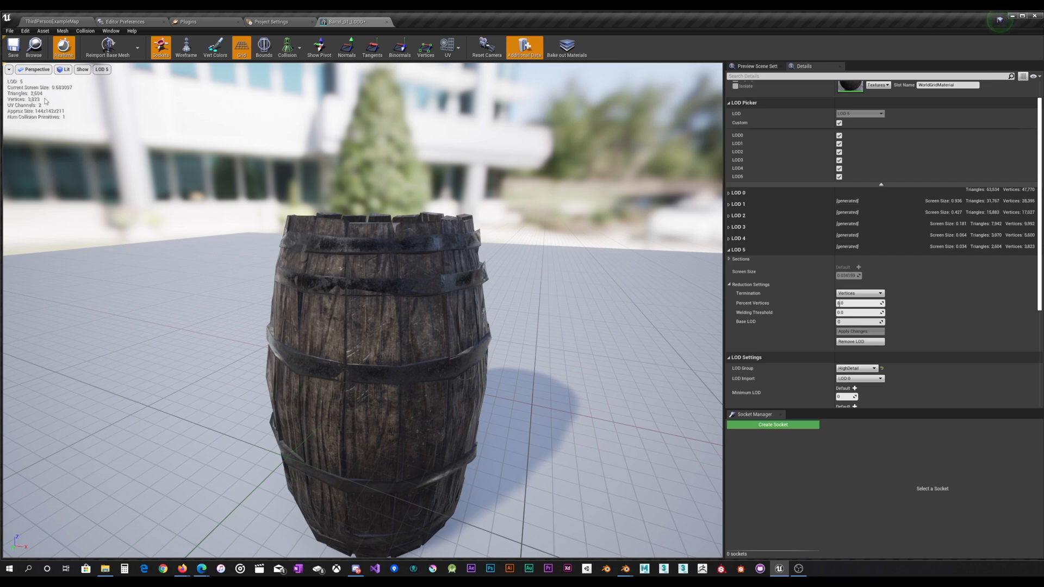
pyautogui.moveTo(270, 225)
pyautogui.mouseDown(button='right')
pyautogui.moveTo(349, 225)
pyautogui.moveTo(270, 225)
pyautogui.moveTo(270, 326)
pyautogui.moveTo(270, 261)
pyautogui.moveTo(250, 225)
pyautogui.mouseUp(button='right')
pyautogui.moveTo(355, 248); pyautogui.dragTo(355, 257, button='right')
pyautogui.moveTo(355, 257)
pyautogui.mouseDown(button='middle')
pyautogui.moveTo(353, 246)
pyautogui.moveTo(358, 257)
pyautogui.mouseUp(button='middle')
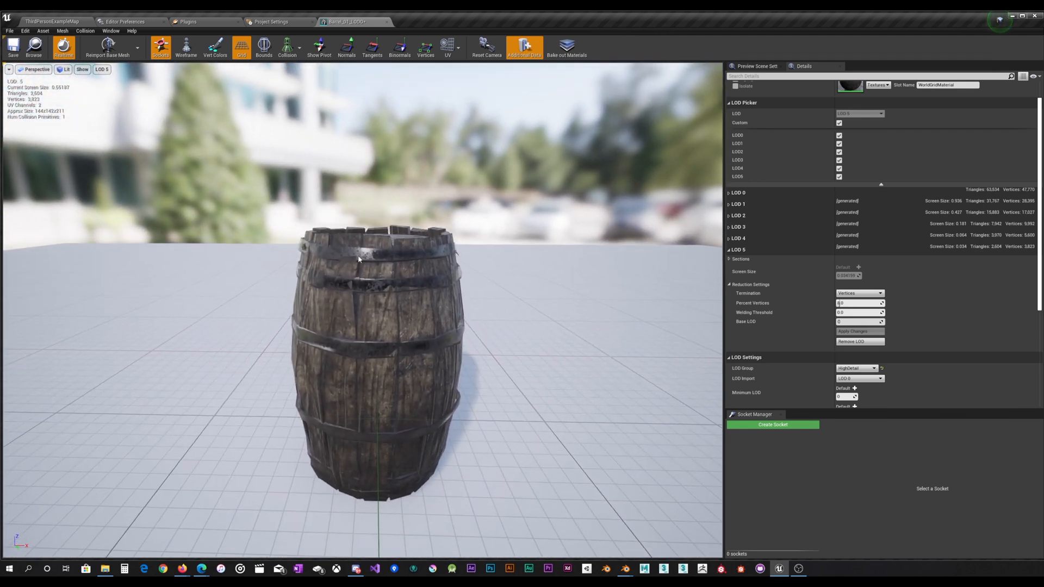
pyautogui.keyDown('alt'); pyautogui.moveTo(427, 277); pyautogui.dragTo(489, 278); pyautogui.keyUp('alt')
pyautogui.keyDown('alt'); pyautogui.moveTo(374, 297); pyautogui.dragTo(374, 297); pyautogui.keyUp('alt')
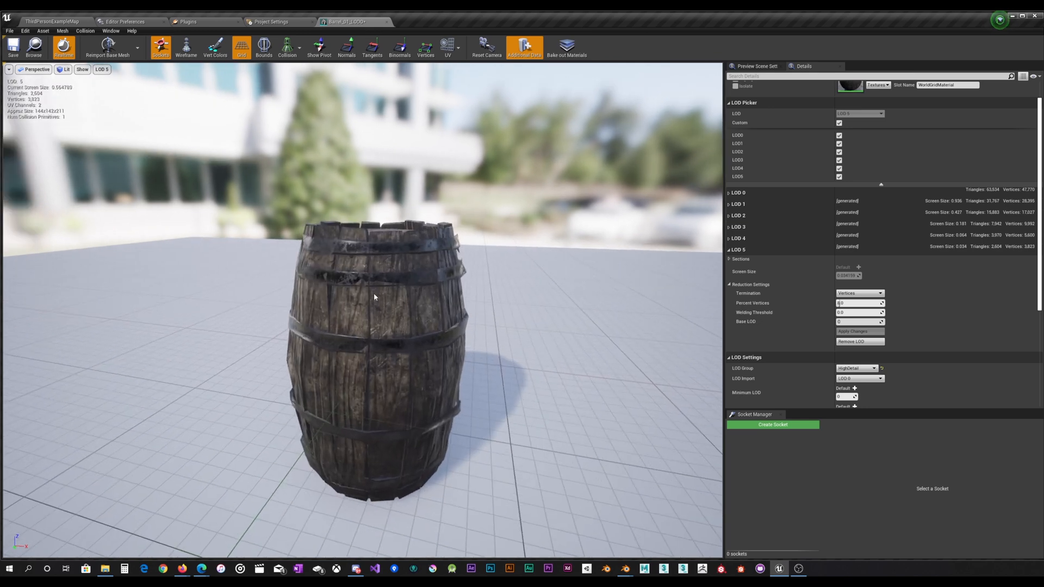
# Set LOD 5's Percent Vertices to 6, apply the changes, and inspect the regenerated barrel up close.
pyautogui.click(864, 302)
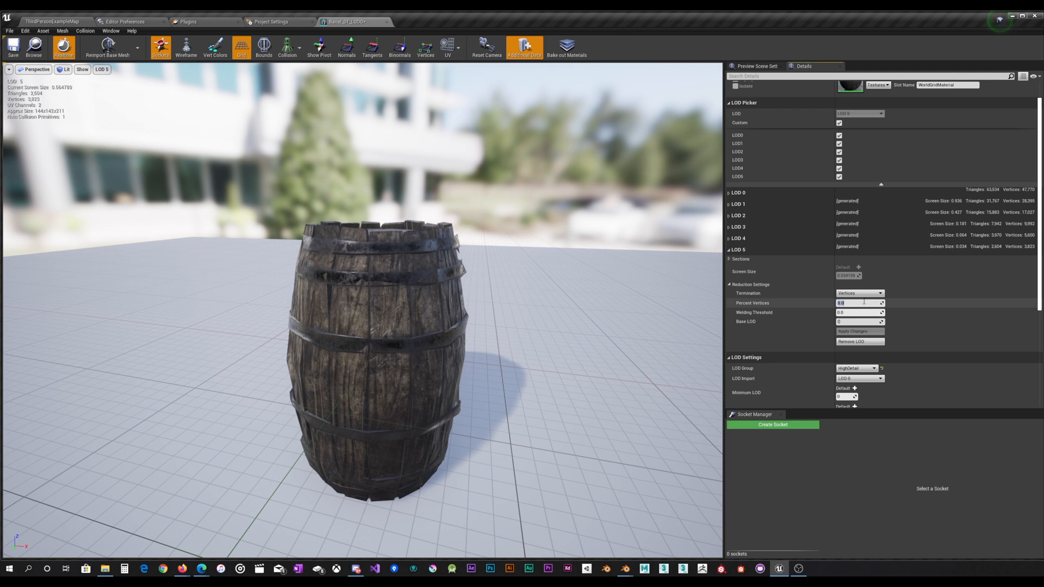
pyautogui.write('6')
pyautogui.press('Return')
pyautogui.click(861, 331)
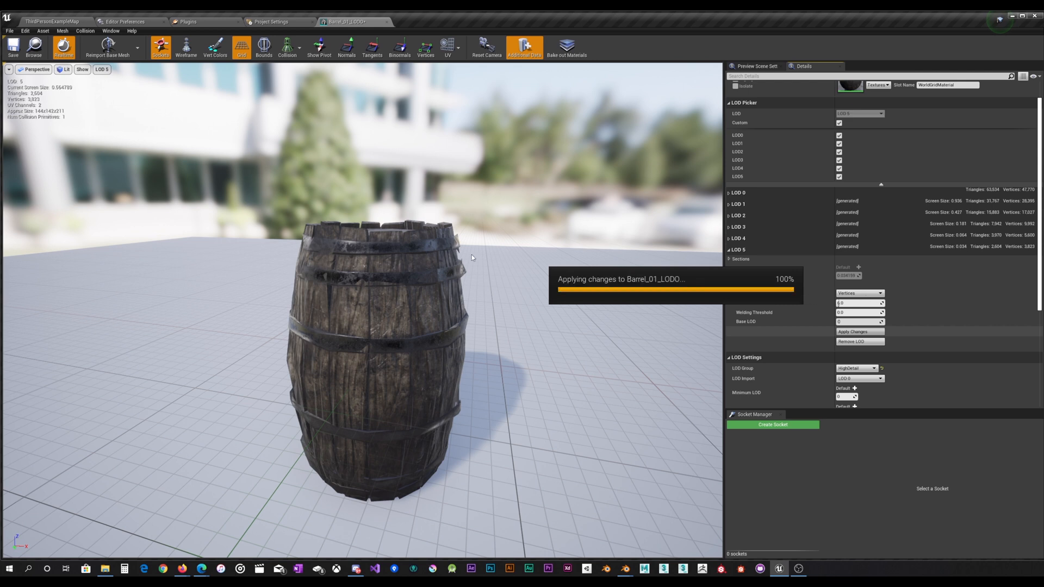
pyautogui.moveTo(428, 296); pyautogui.dragTo(409, 286)
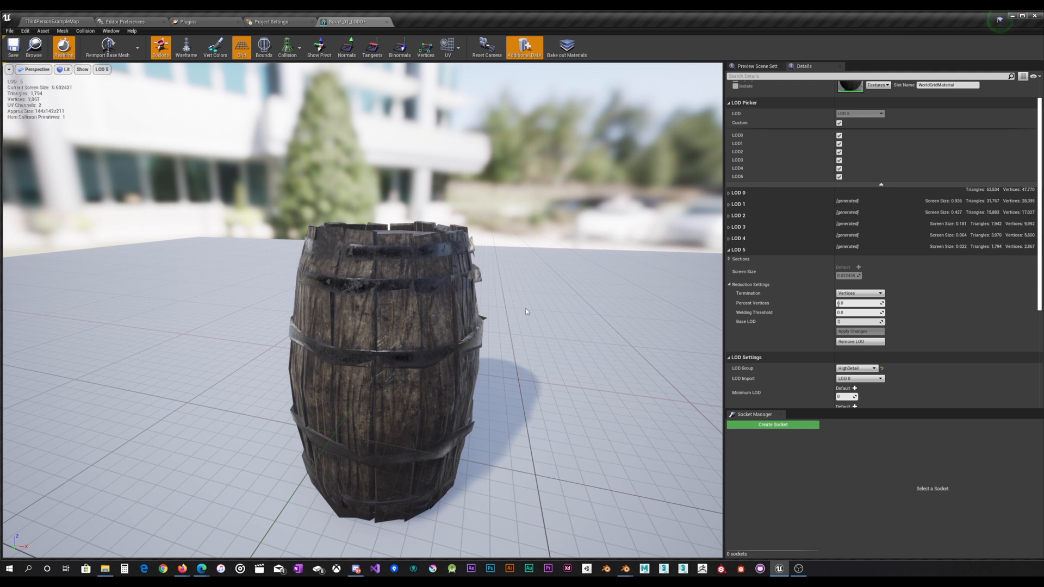
pyautogui.moveTo(544, 305); pyautogui.dragTo(540, 288)
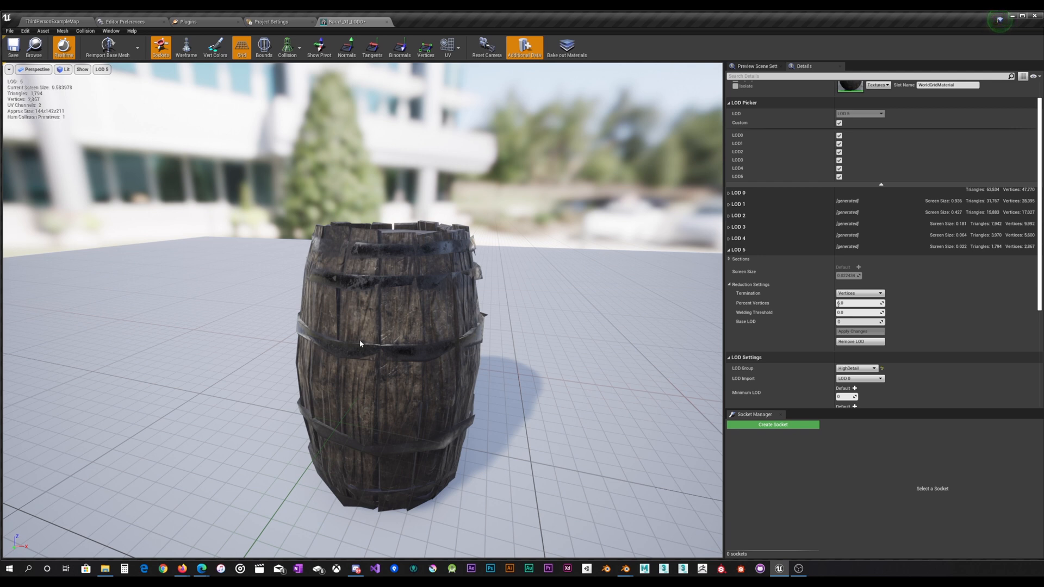
# Turn off the Custom option in the LOD Picker, reveal its per-LOD checkboxes, and collapse the LOD 5 section.
pyautogui.scroll(-4, 912, 294)
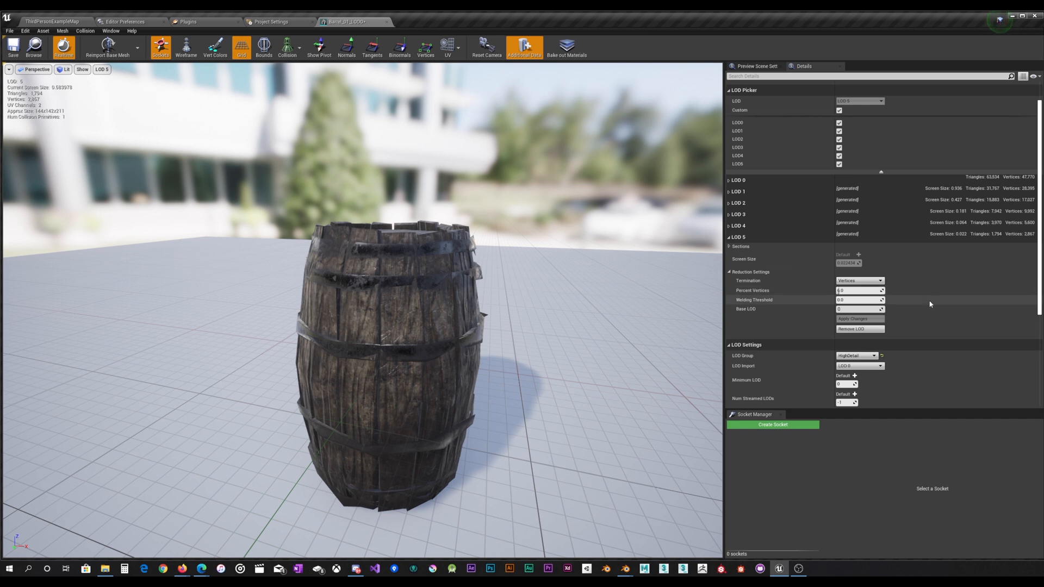
pyautogui.scroll(-2, 927, 337)
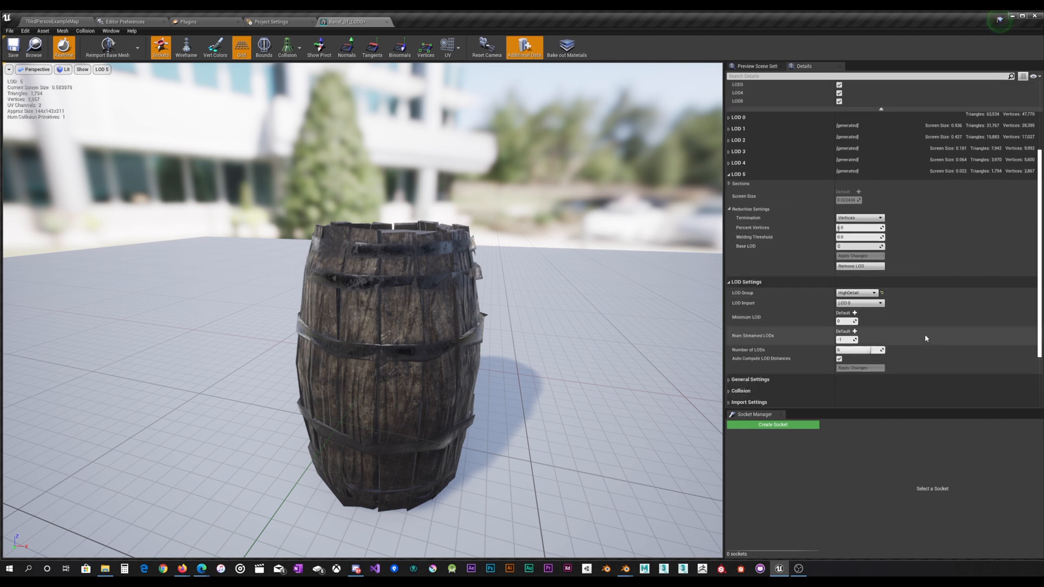
pyautogui.scroll(-3, 926, 338)
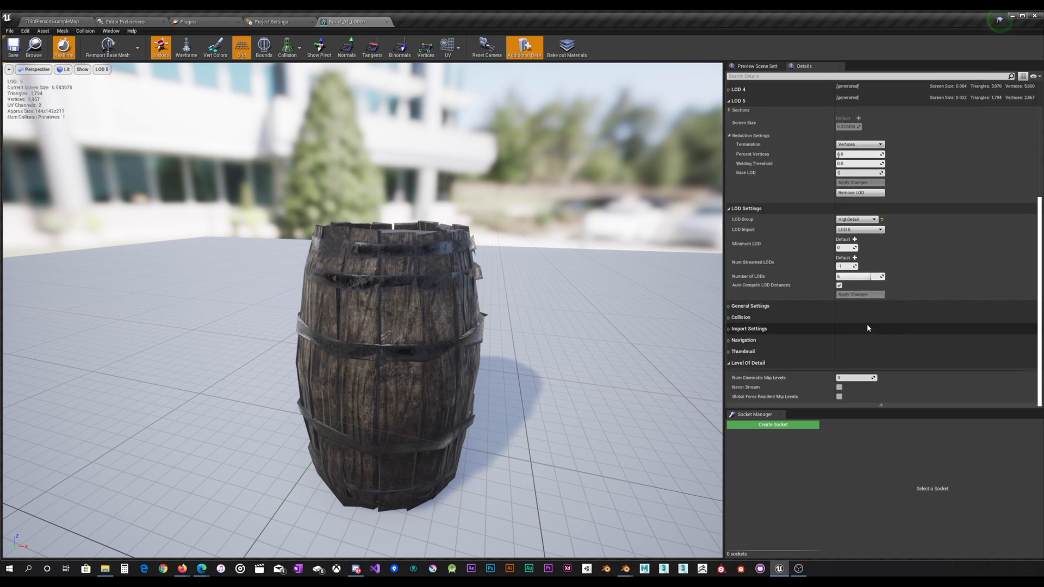
pyautogui.scroll(5, 870, 326)
pyautogui.scroll(3, 869, 326)
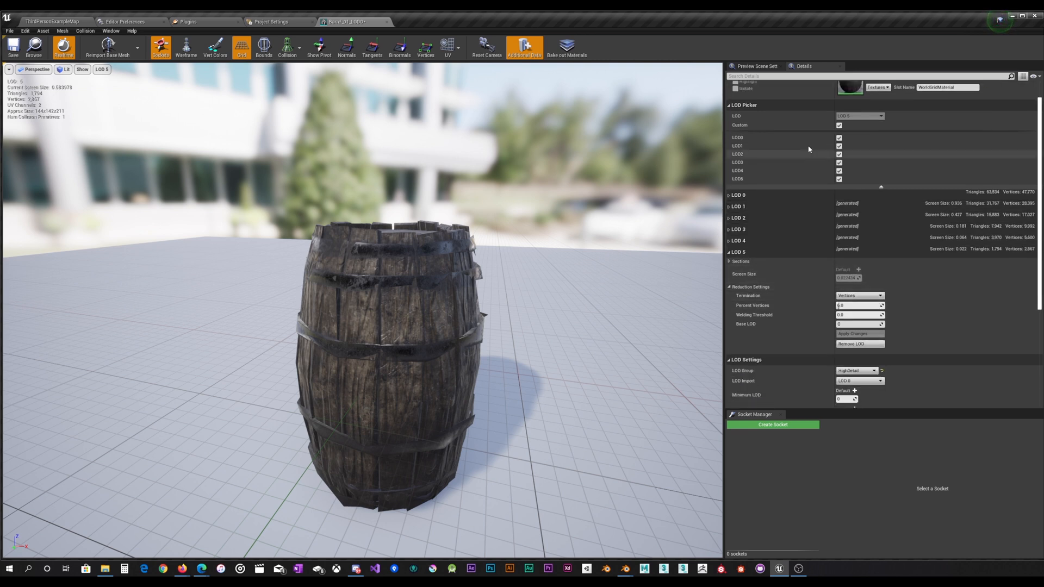
pyautogui.click(840, 125)
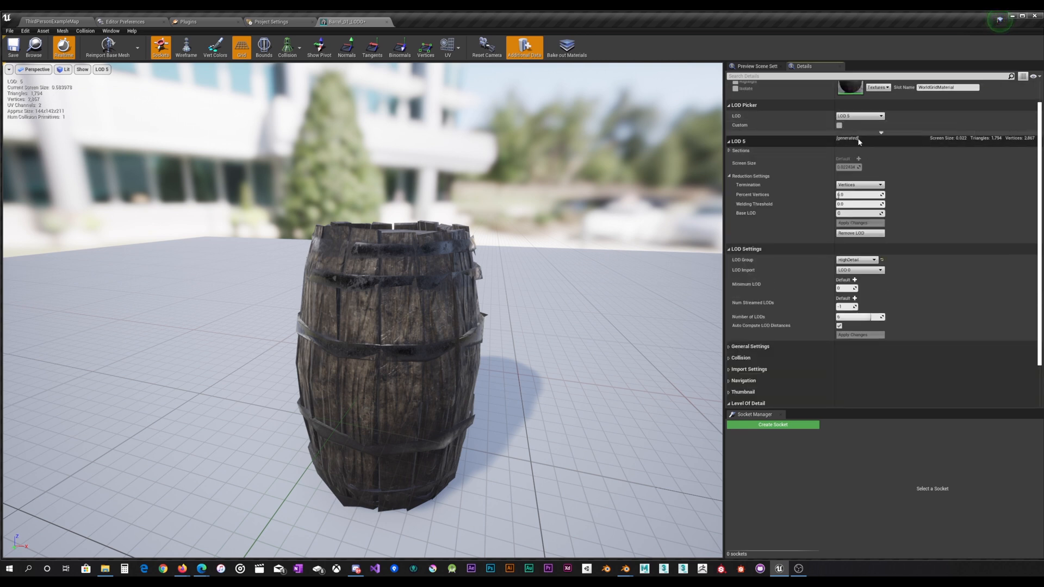
pyautogui.click(877, 133)
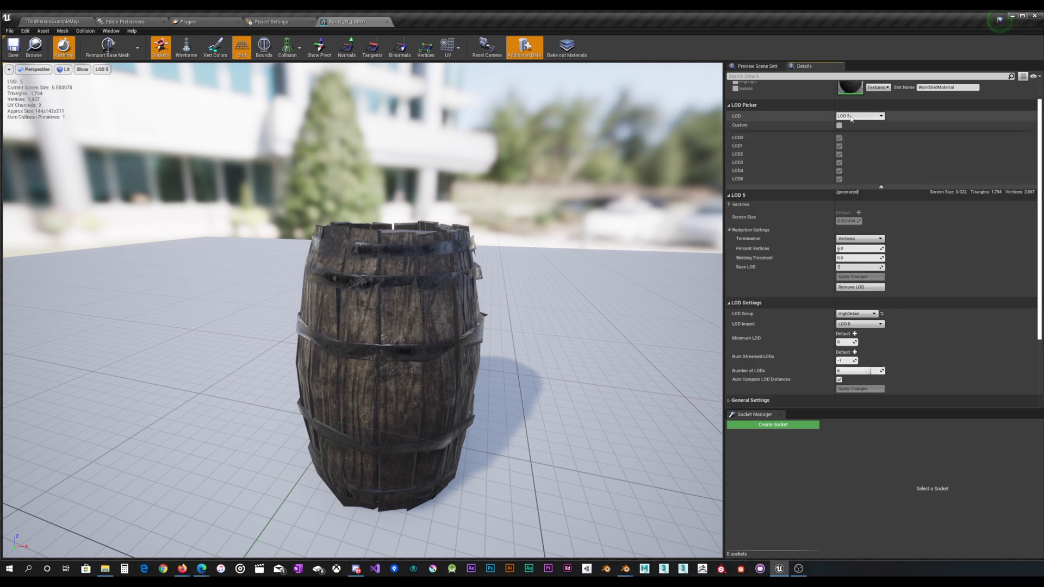
pyautogui.click(731, 195)
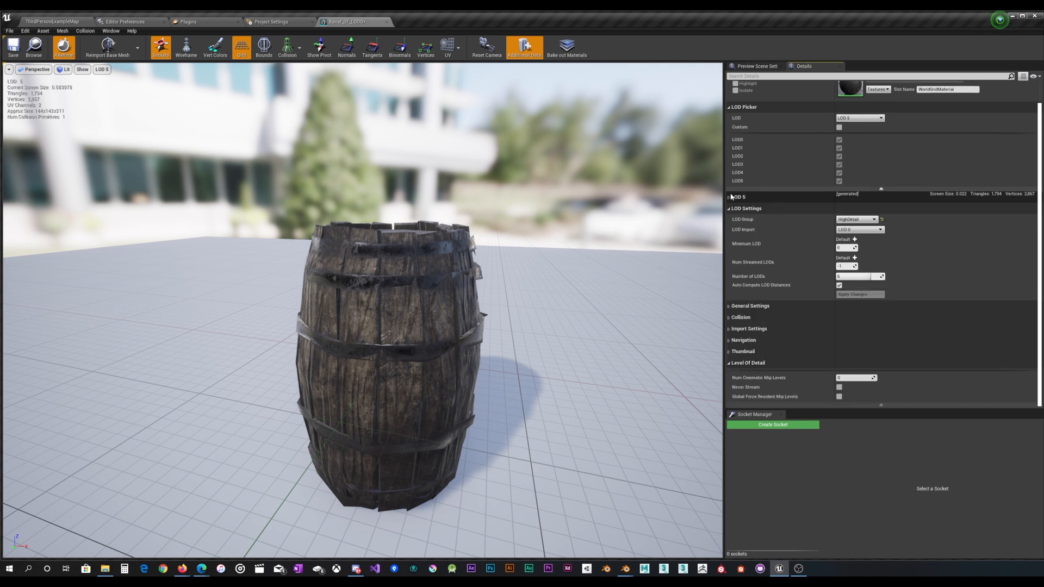
# Select LOD 0 and LOD 2 in the LOD Picker for viewing, and re-enable Custom so all LODs are listed.
pyautogui.click(854, 118)
pyautogui.click(851, 135)
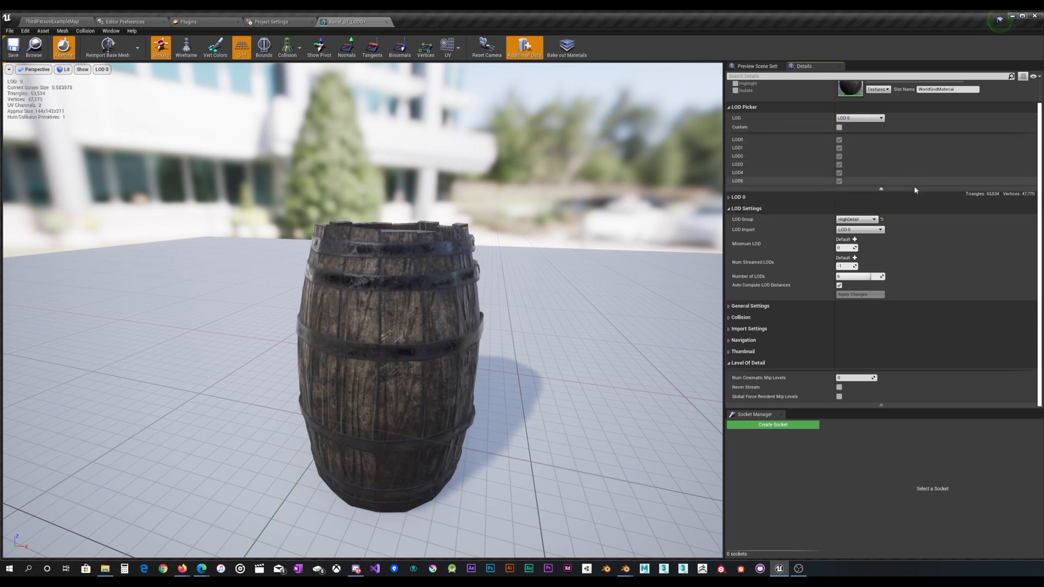
pyautogui.click(860, 119)
pyautogui.click(850, 147)
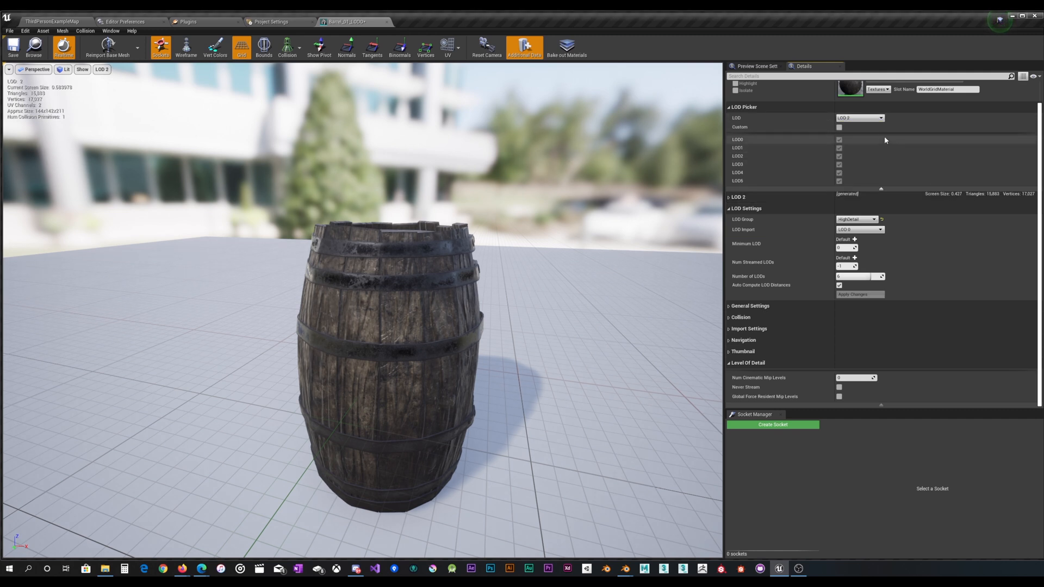
pyautogui.click(839, 127)
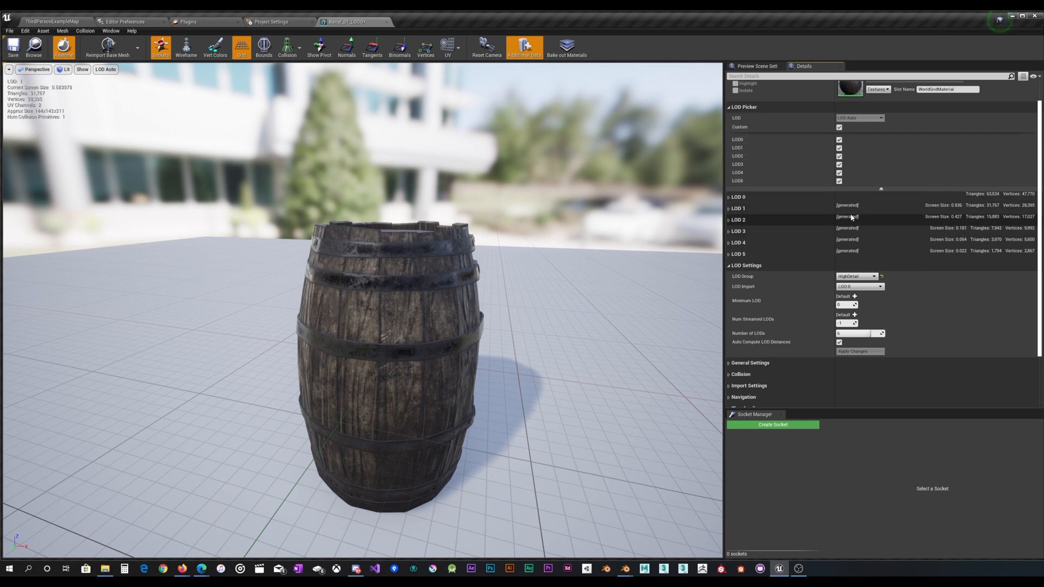
pyautogui.click(839, 128)
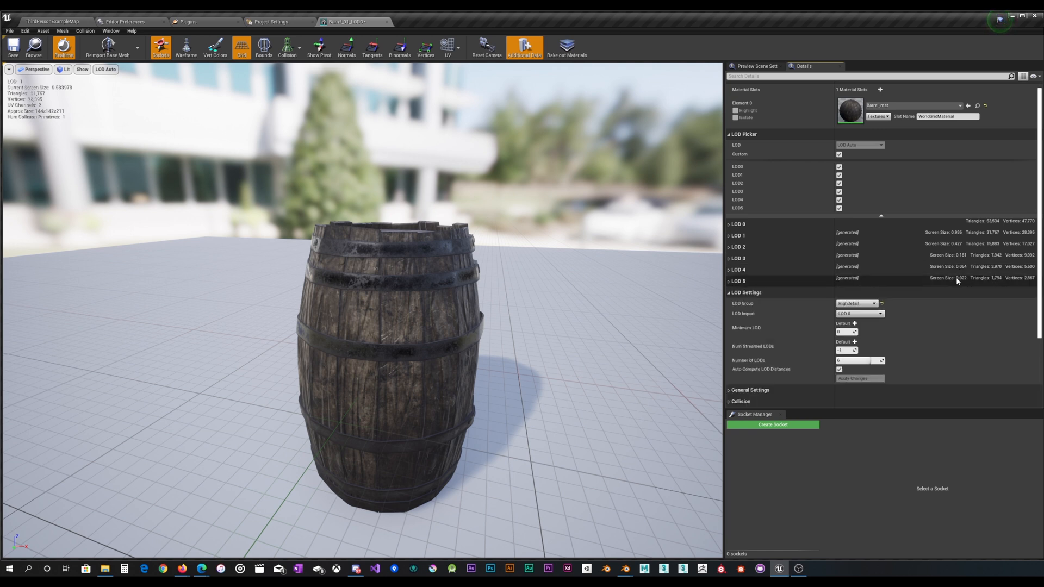
# Examine the available LOD Group presets in the LOD Settings and the list of previewable LODs.
pyautogui.scroll(-2, 895, 240)
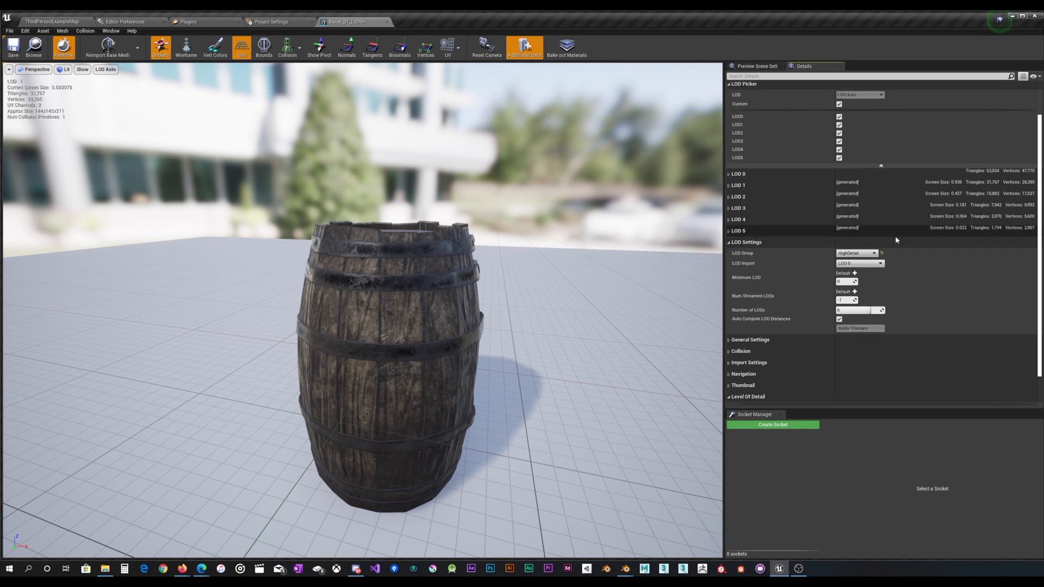
pyautogui.click(858, 240)
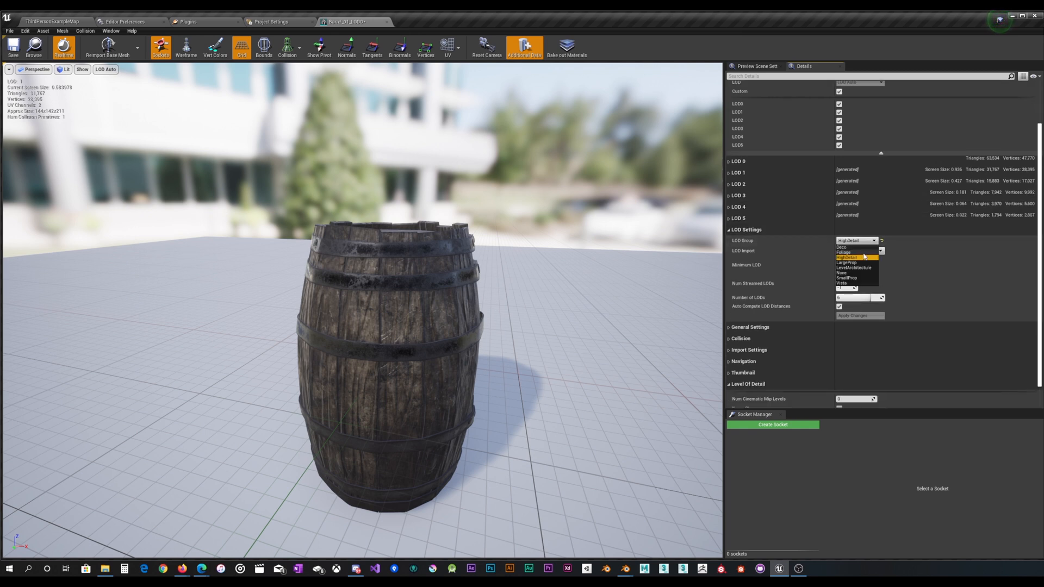
pyautogui.click(863, 242)
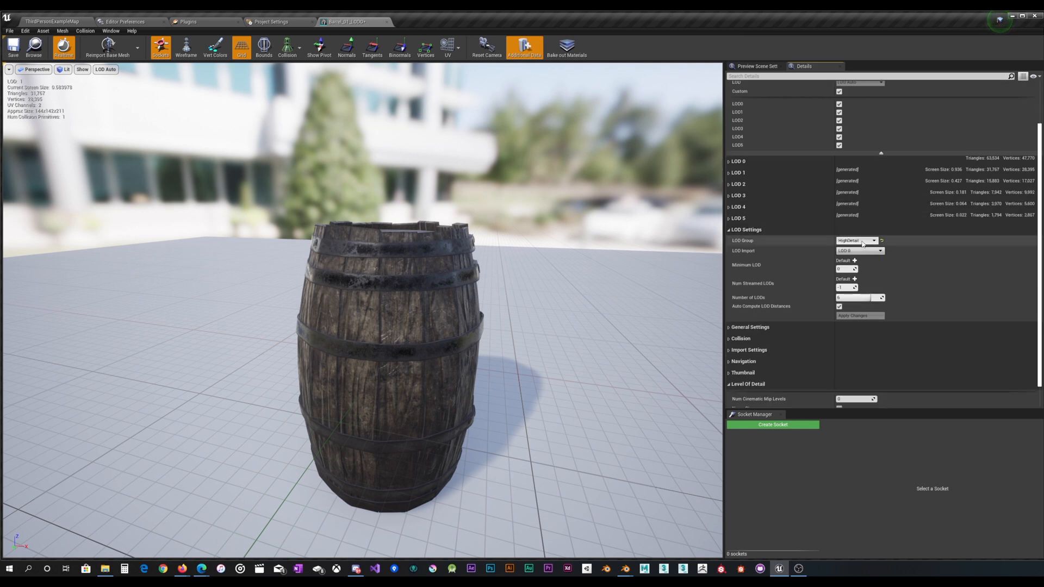
pyautogui.click(862, 244)
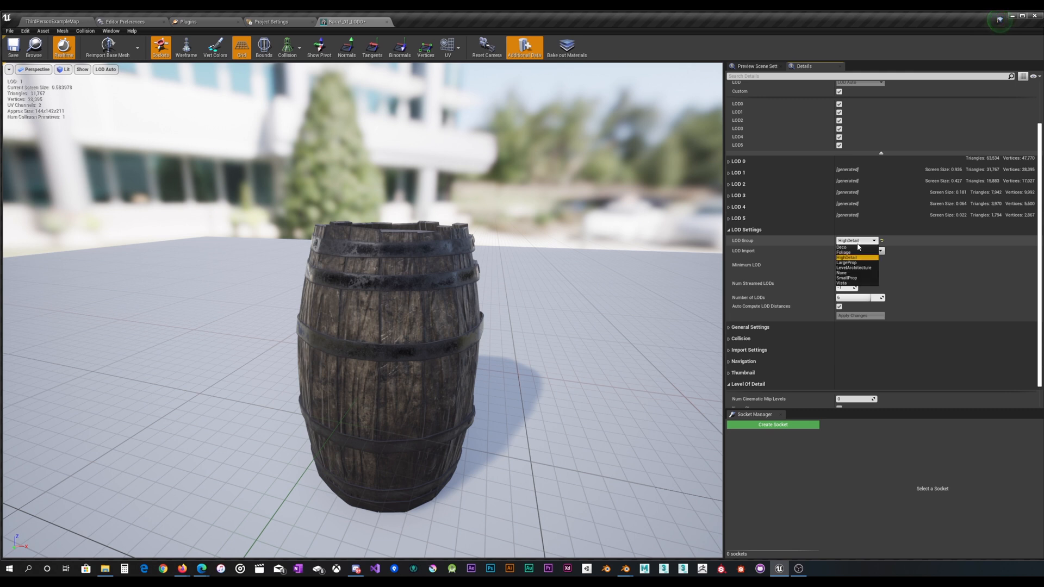
pyautogui.click(858, 242)
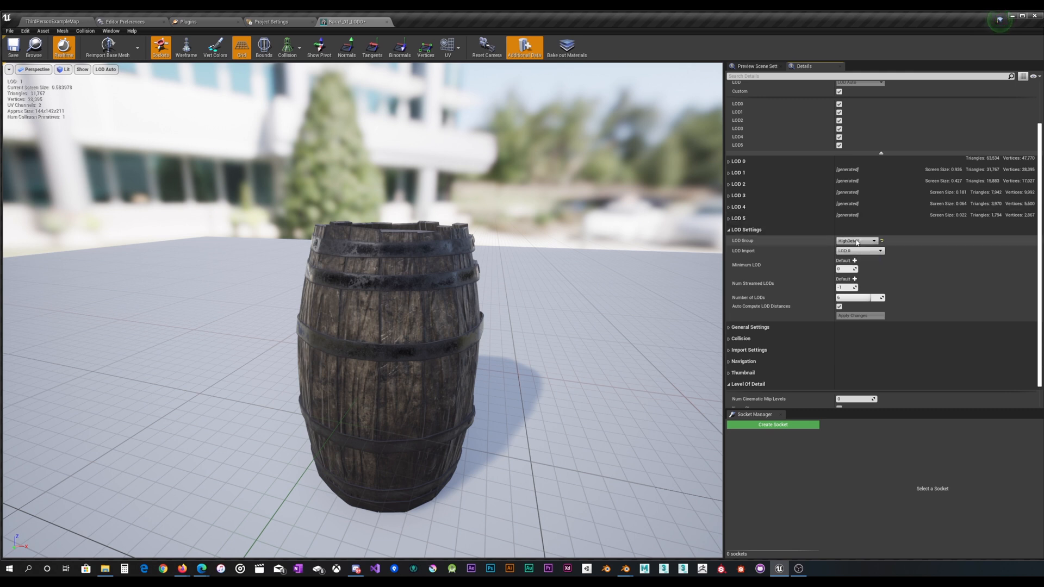
pyautogui.click(857, 242)
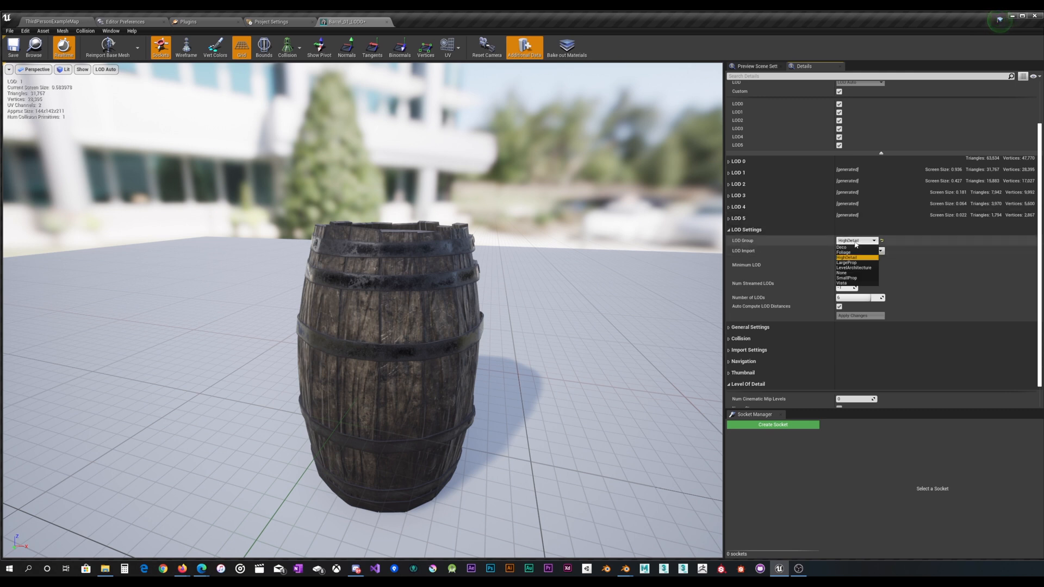
pyautogui.click(855, 245)
pyautogui.click(106, 69)
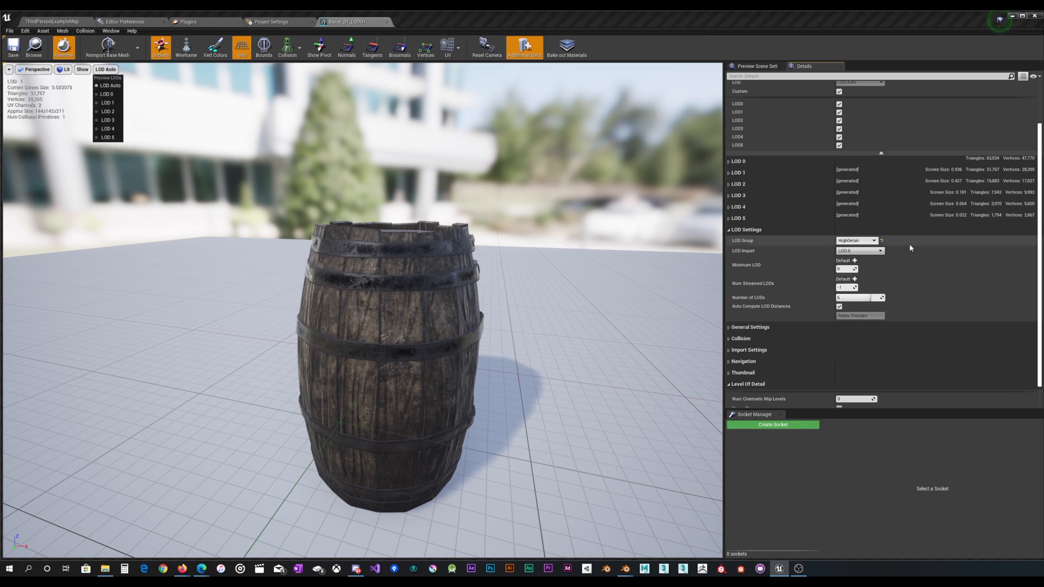
# Change the LOD Group to SmallProp, accept overwriting the current settings, and preview LOD 3 in the viewport.
pyautogui.click(854, 242)
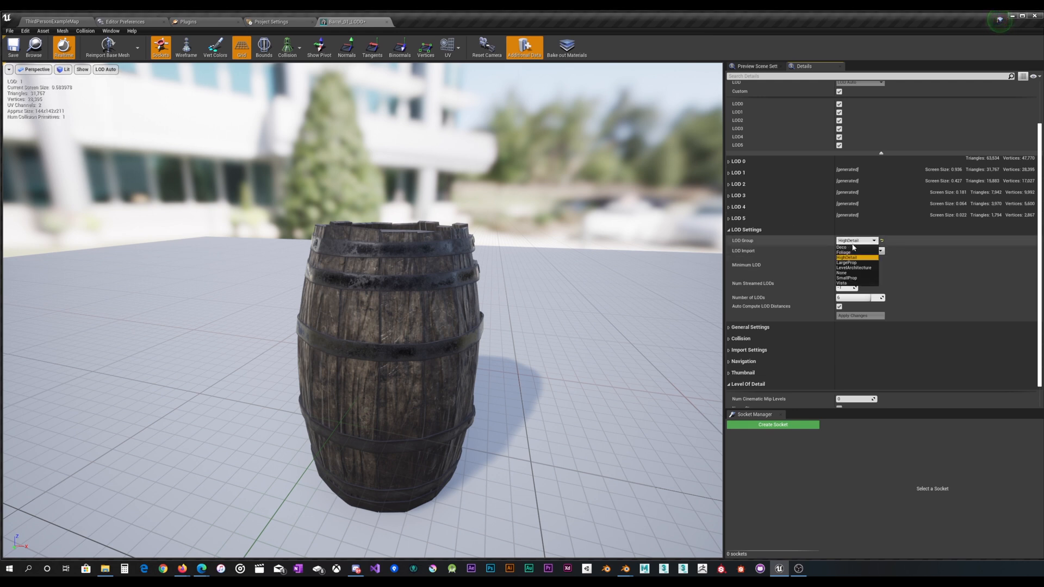
pyautogui.click(851, 278)
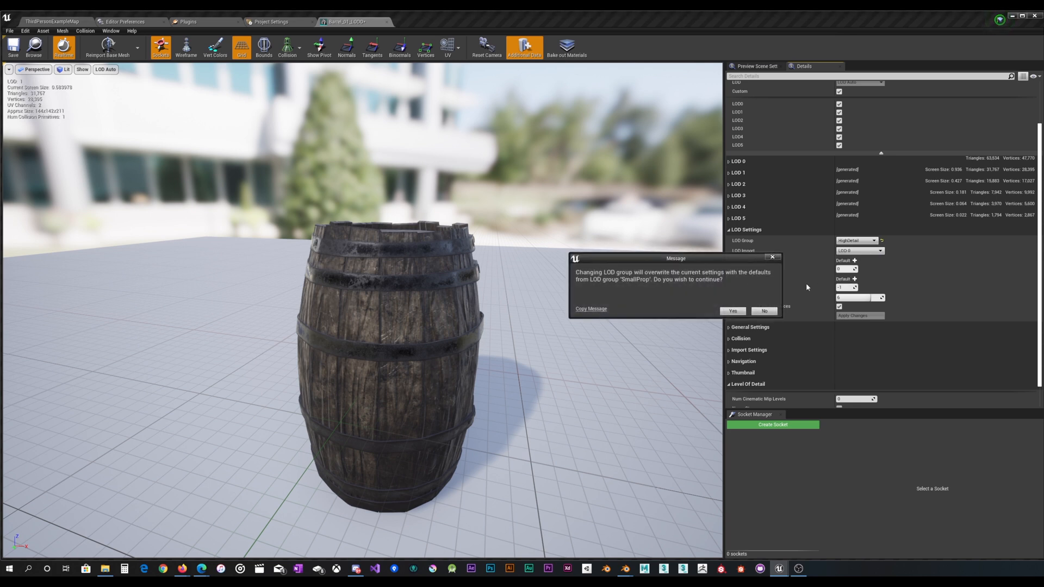
pyautogui.click(733, 311)
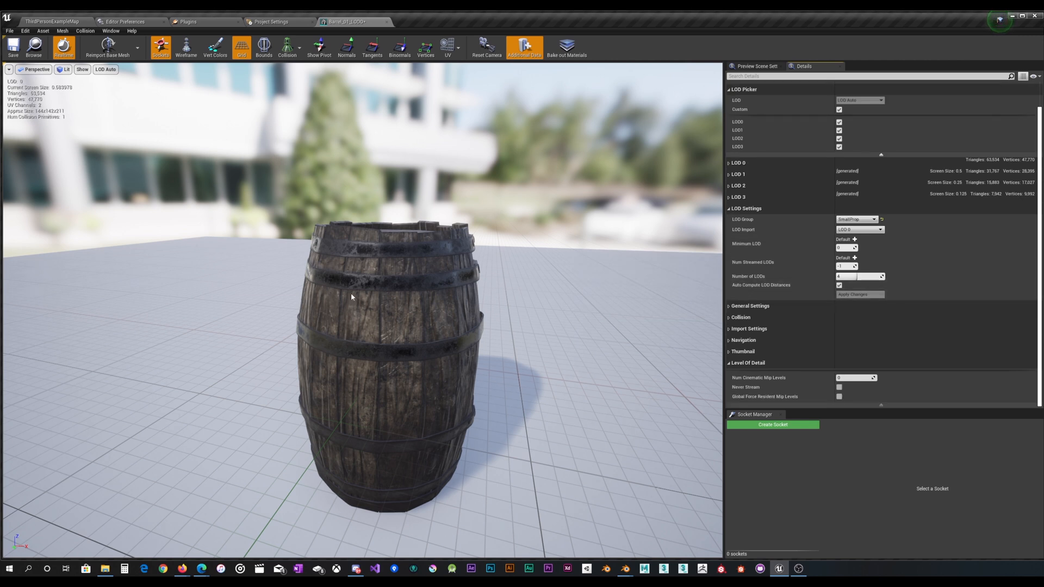
pyautogui.click(106, 69)
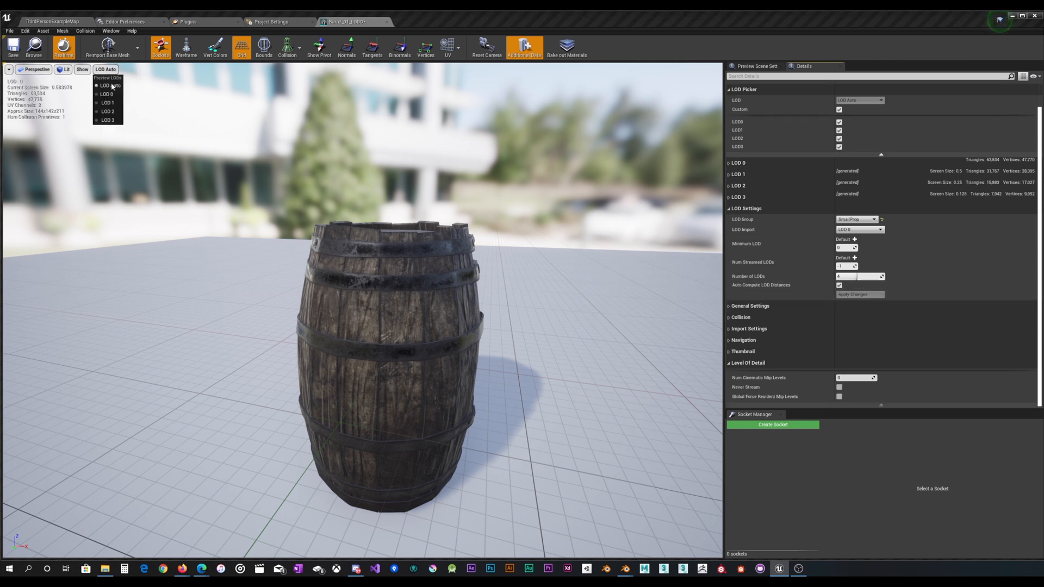
pyautogui.click(108, 120)
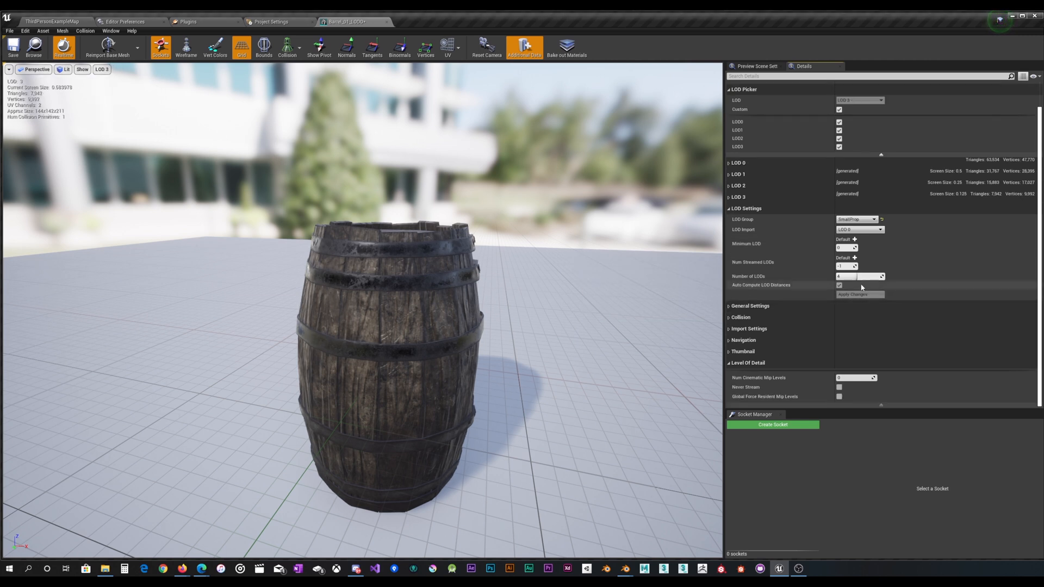
# Increase the Number of LODs to 6, apply the change, and inspect the barrel's LOD 5 from several angles.
pyautogui.moveTo(856, 278); pyautogui.dragTo(867, 280)
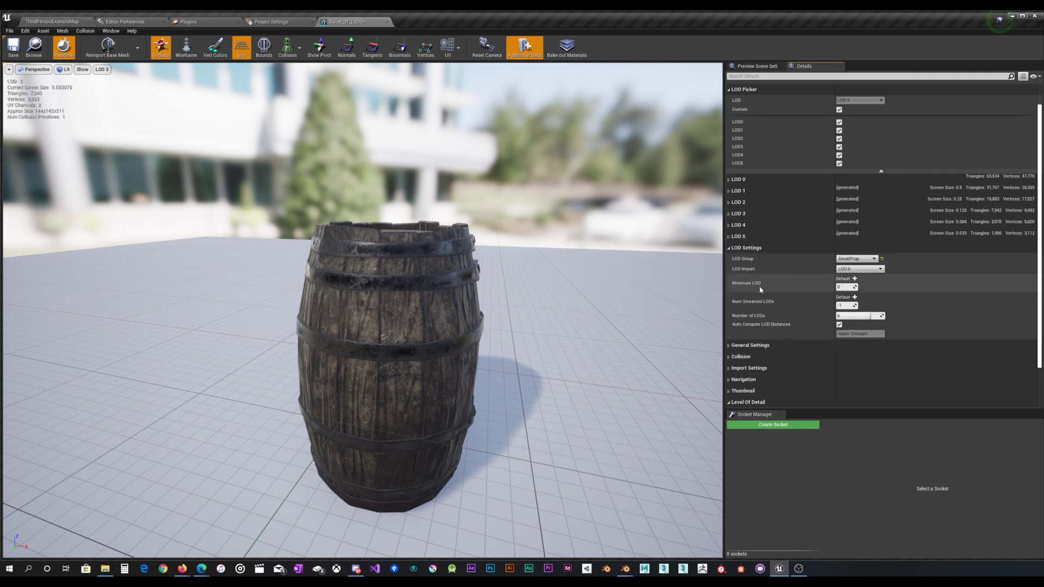
pyautogui.click(102, 69)
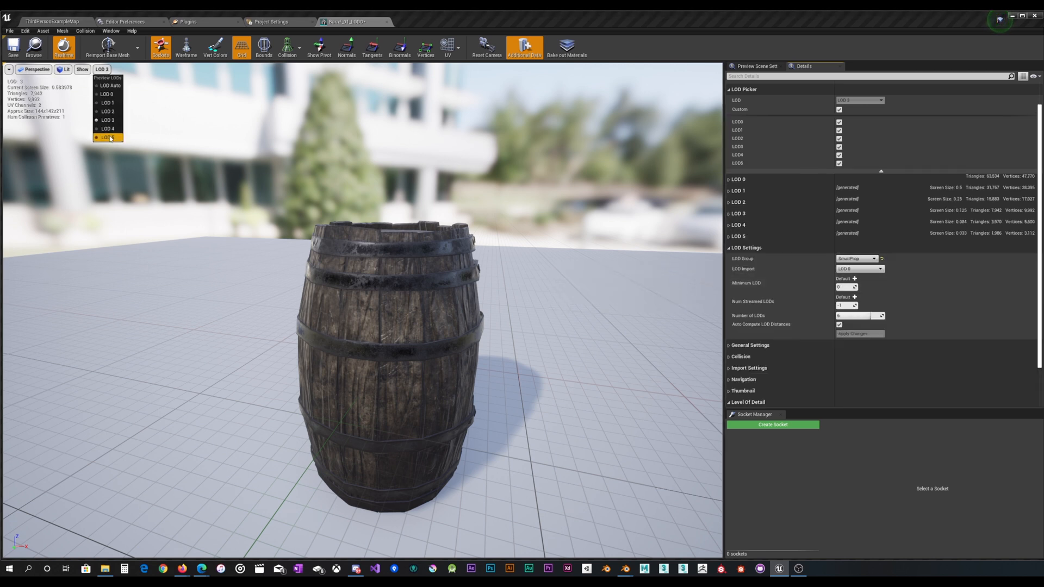
pyautogui.click(108, 138)
pyautogui.moveTo(393, 315)
pyautogui.mouseDown()
pyautogui.moveTo(383, 316)
pyautogui.moveTo(413, 314)
pyautogui.moveTo(393, 315)
pyautogui.mouseUp()
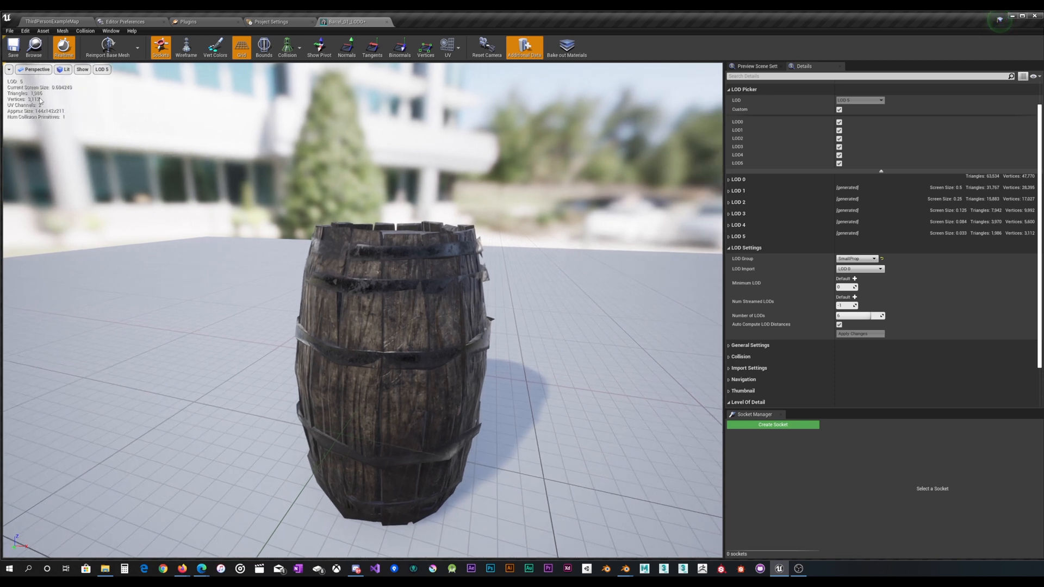
pyautogui.moveTo(403, 234); pyautogui.dragTo(400, 236)
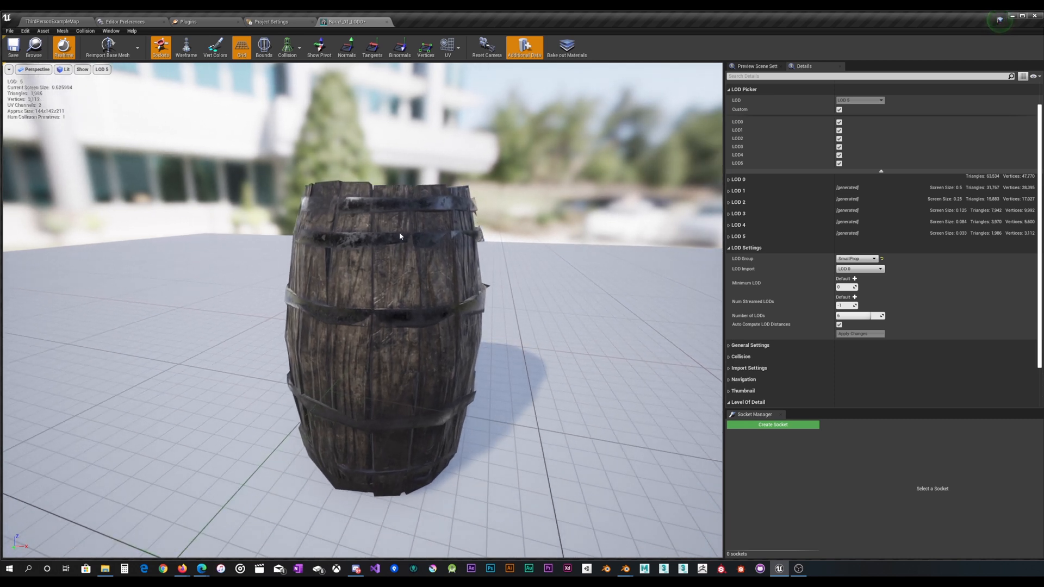
pyautogui.moveTo(568, 296); pyautogui.dragTo(569, 296)
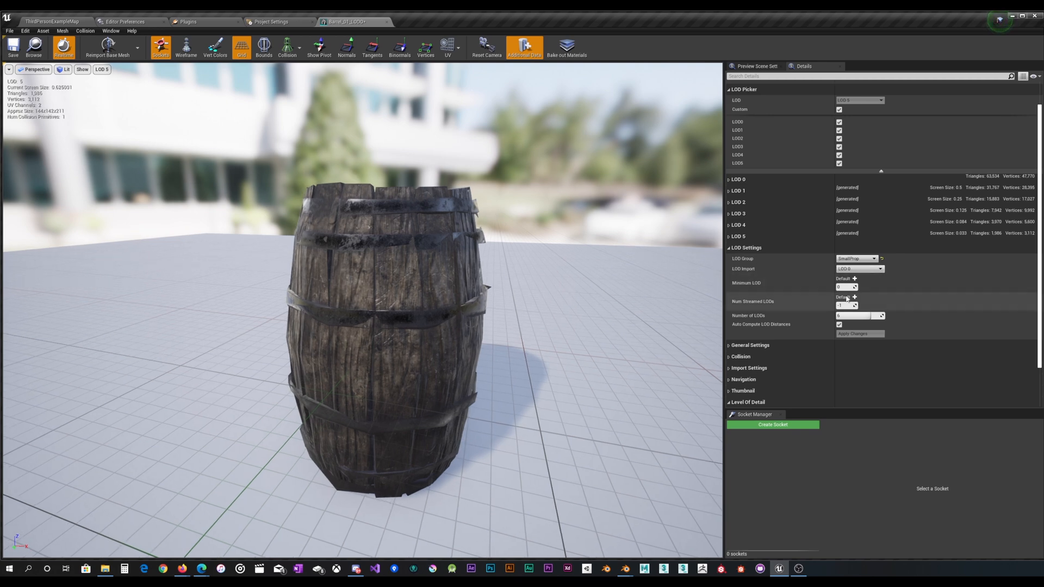
pyautogui.moveTo(349, 233); pyautogui.dragTo(355, 246)
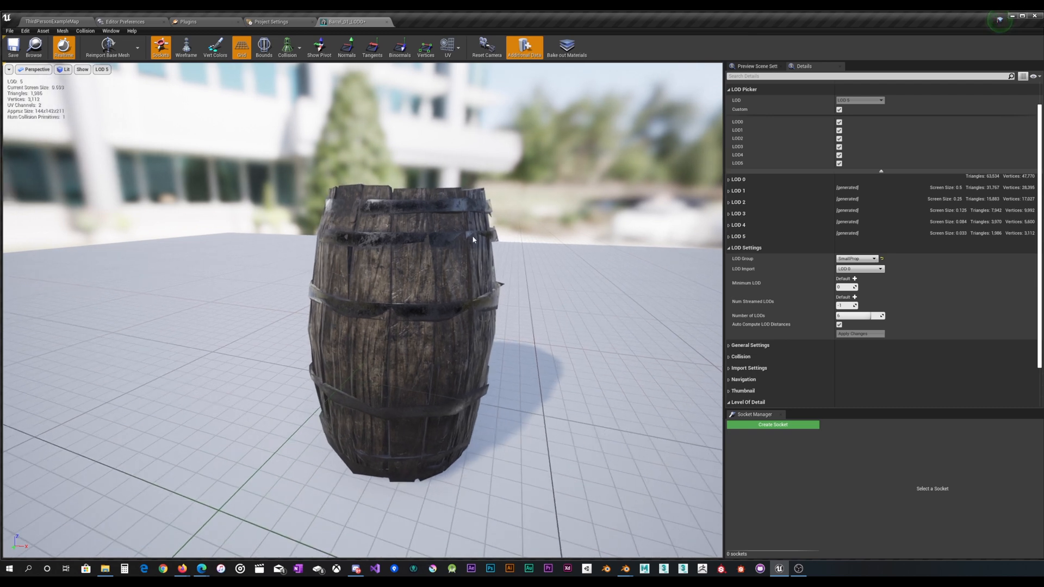
pyautogui.moveTo(489, 283)
pyautogui.mouseDown()
pyautogui.moveTo(494, 246)
pyautogui.moveTo(495, 267)
pyautogui.mouseUp()
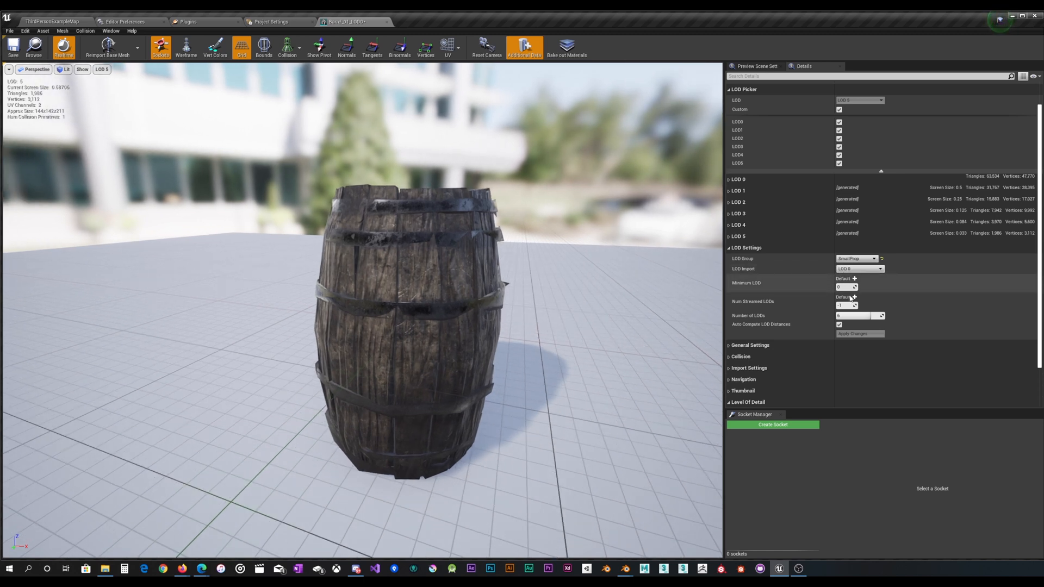
# Set the Number of LODs to 8 in the LOD Settings.
pyautogui.click(858, 316)
pyautogui.write('2')
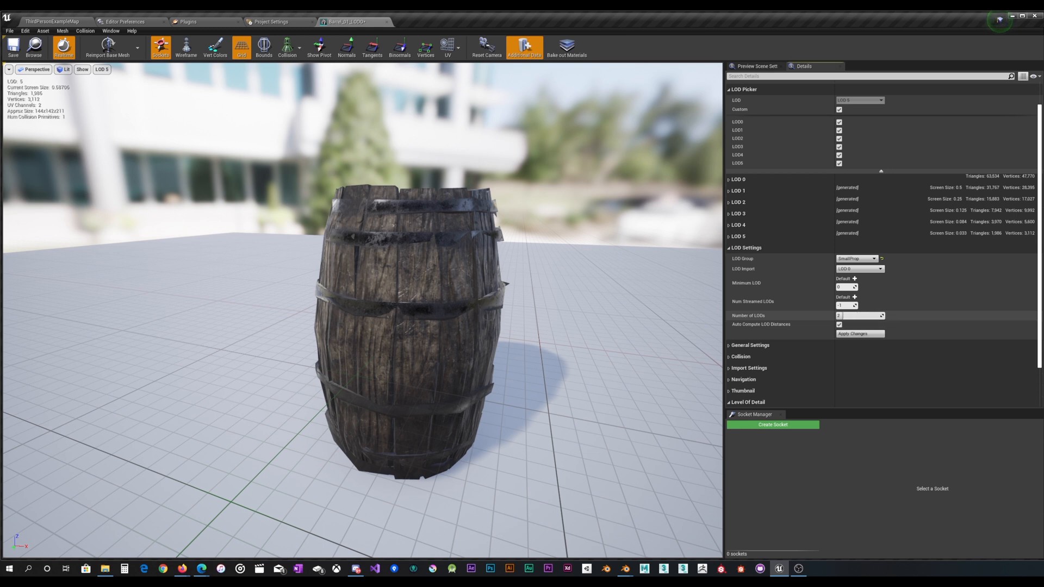
pyautogui.moveTo(843, 316); pyautogui.dragTo(884, 316)
pyautogui.write('16')
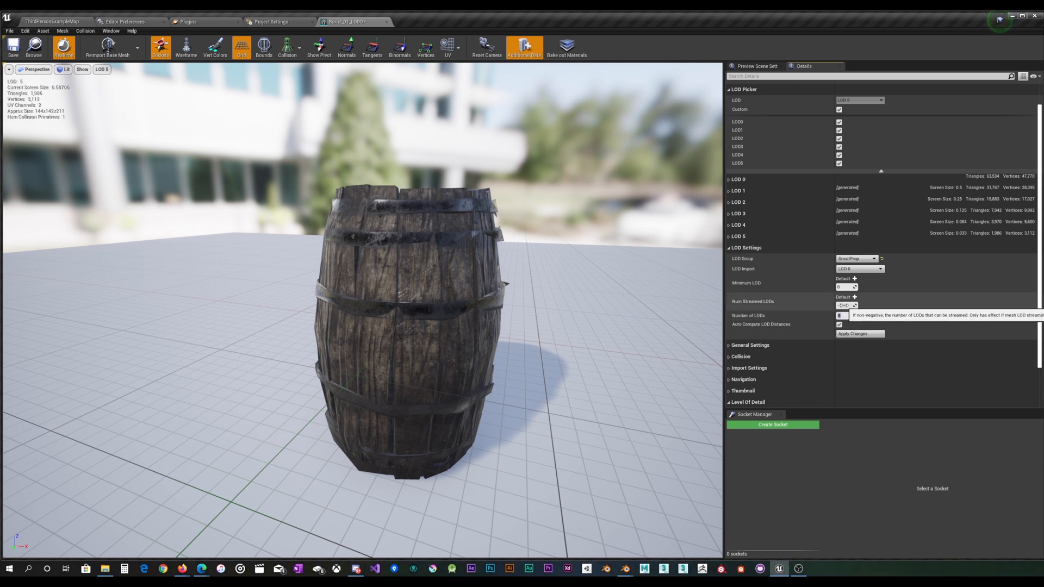
pyautogui.click(858, 259)
pyautogui.click(859, 260)
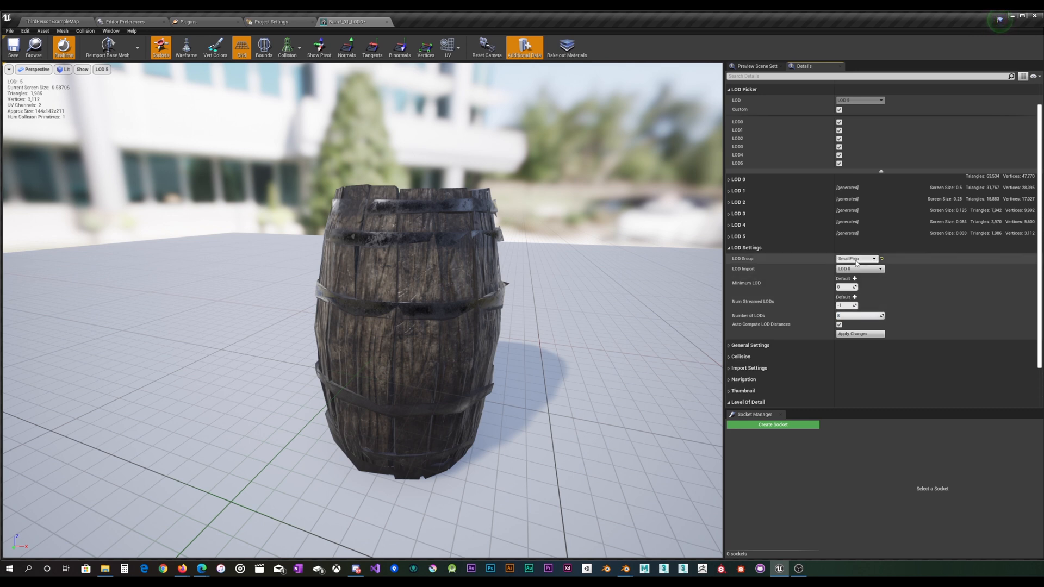
pyautogui.click(858, 259)
pyautogui.click(859, 260)
pyautogui.click(859, 260)
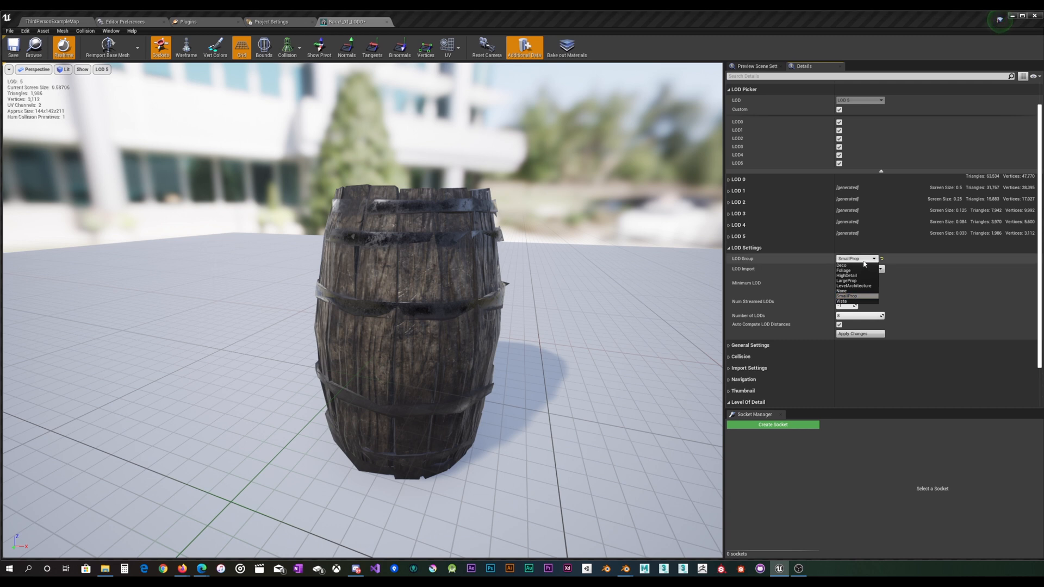
pyautogui.click(865, 262)
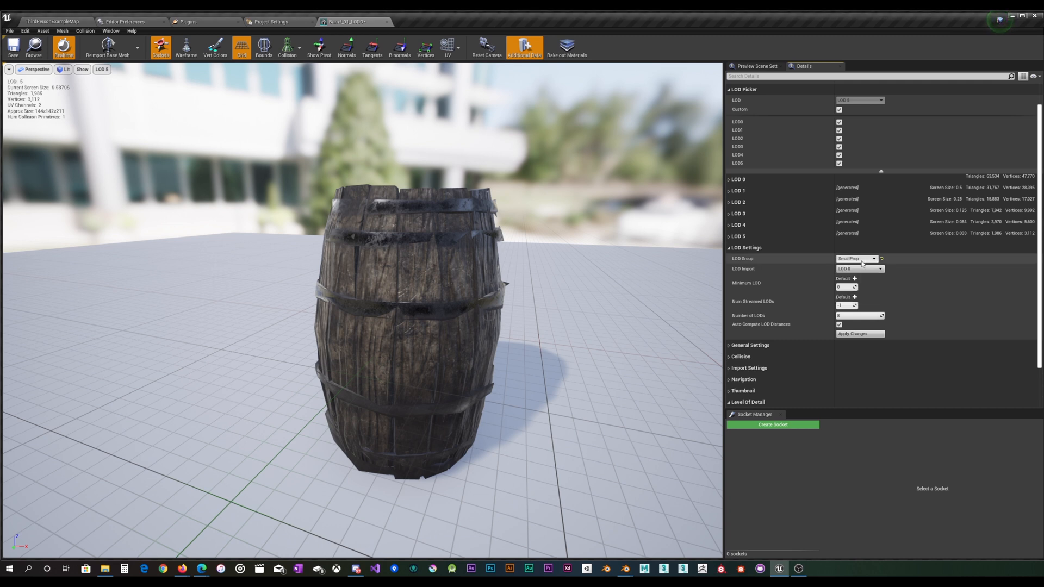
# Change the LOD Group to HighDetail and set the Number of LODs to 5 in the LOD Settings.
pyautogui.click(861, 261)
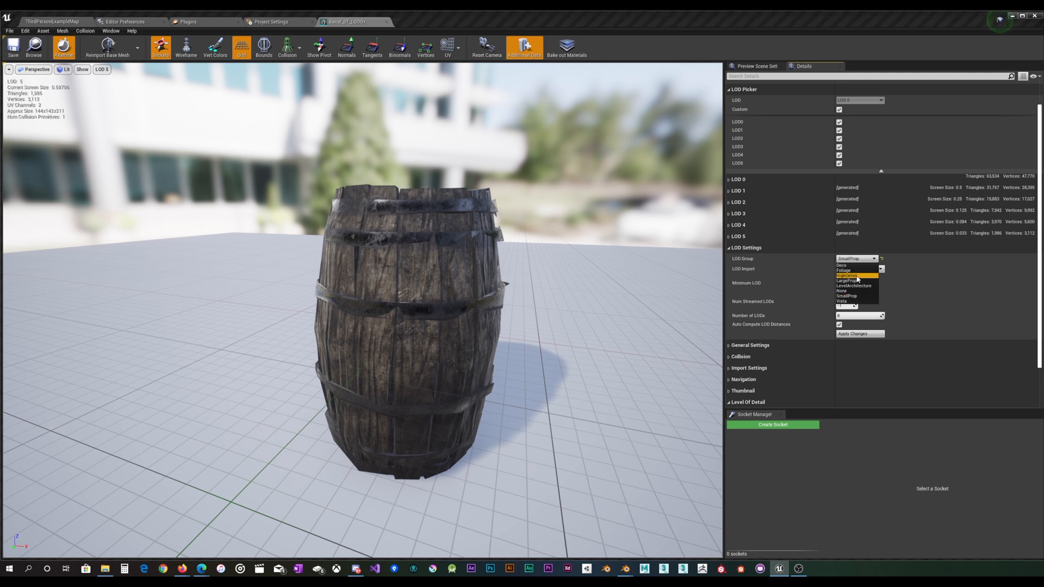
pyautogui.click(858, 276)
pyautogui.click(733, 311)
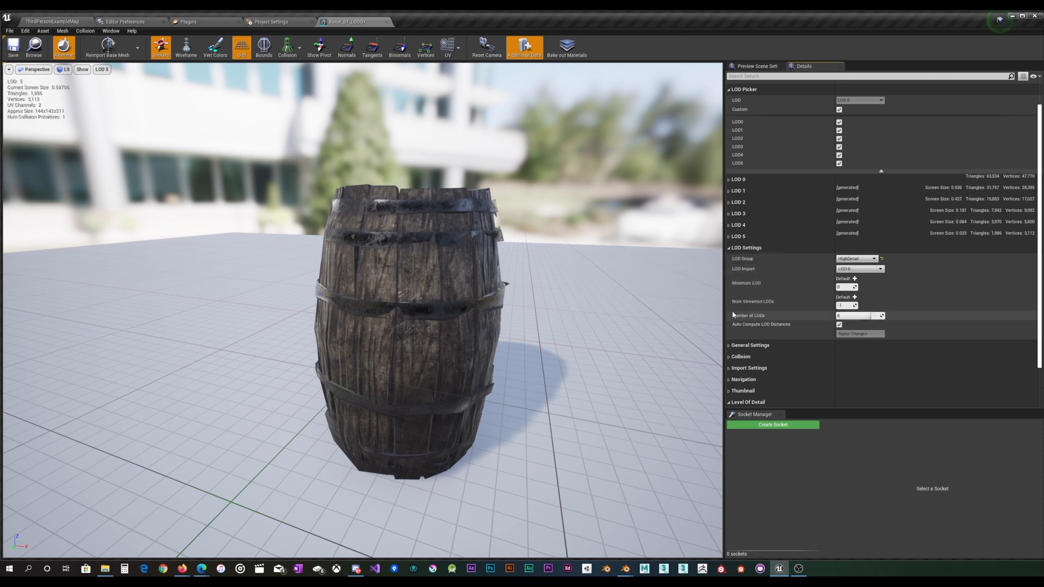
pyautogui.moveTo(854, 315)
pyautogui.mouseDown()
pyautogui.moveTo(839, 316)
pyautogui.moveTo(864, 316)
pyautogui.mouseUp()
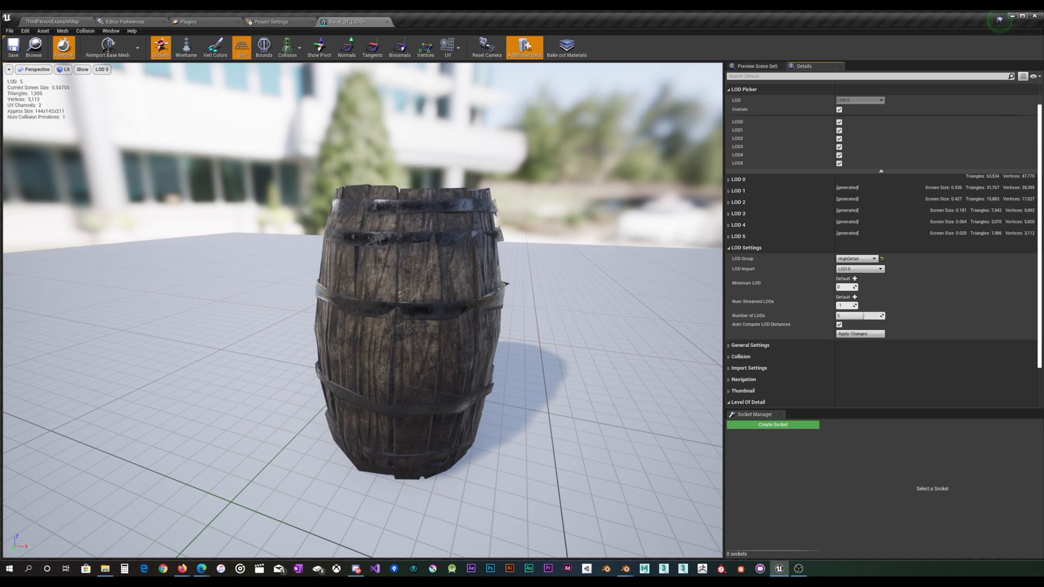
# Examine LOD 5's screen size and reduction settings alongside the general LOD Settings, and expand the LOD 1 details.
pyautogui.click(733, 238)
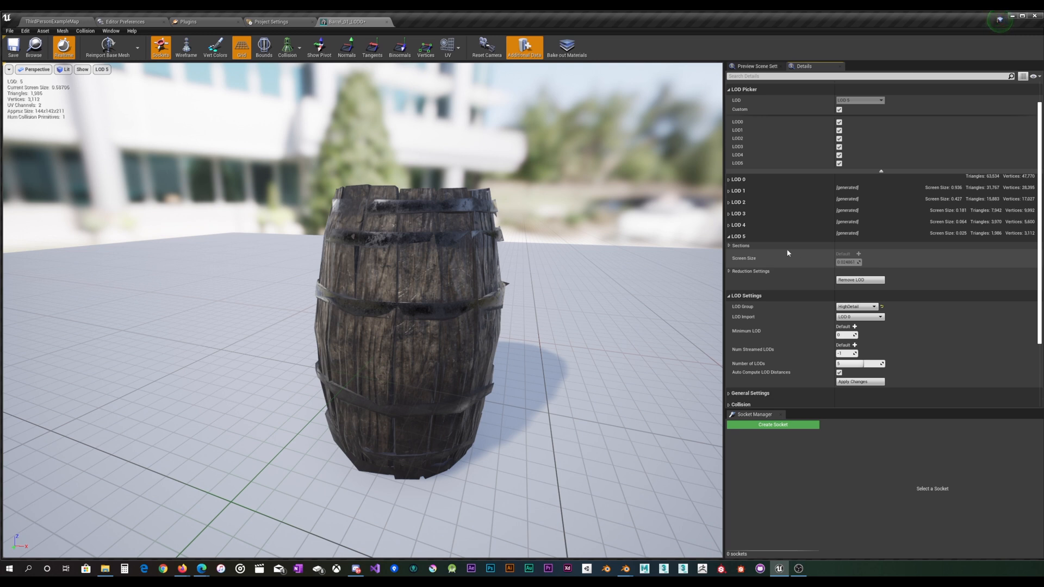
pyautogui.click(730, 271)
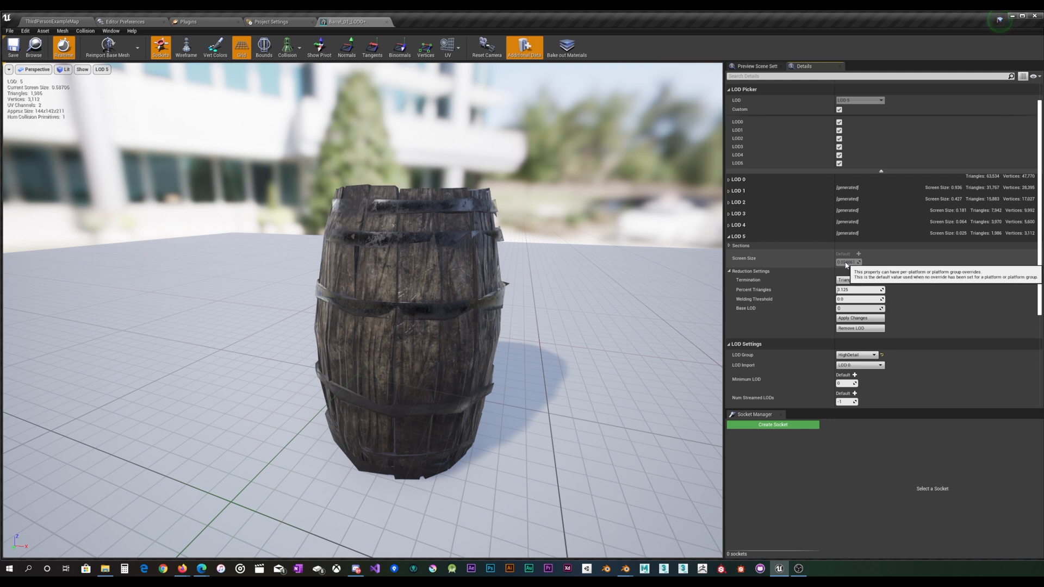
pyautogui.scroll(-4, 853, 278)
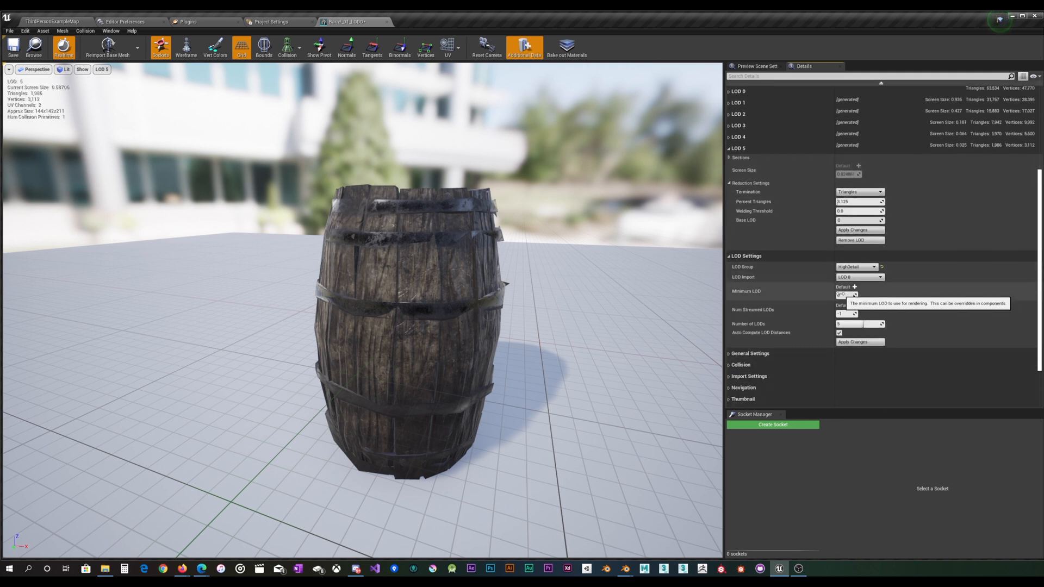
pyautogui.scroll(-2, 843, 308)
pyautogui.scroll(3, 811, 283)
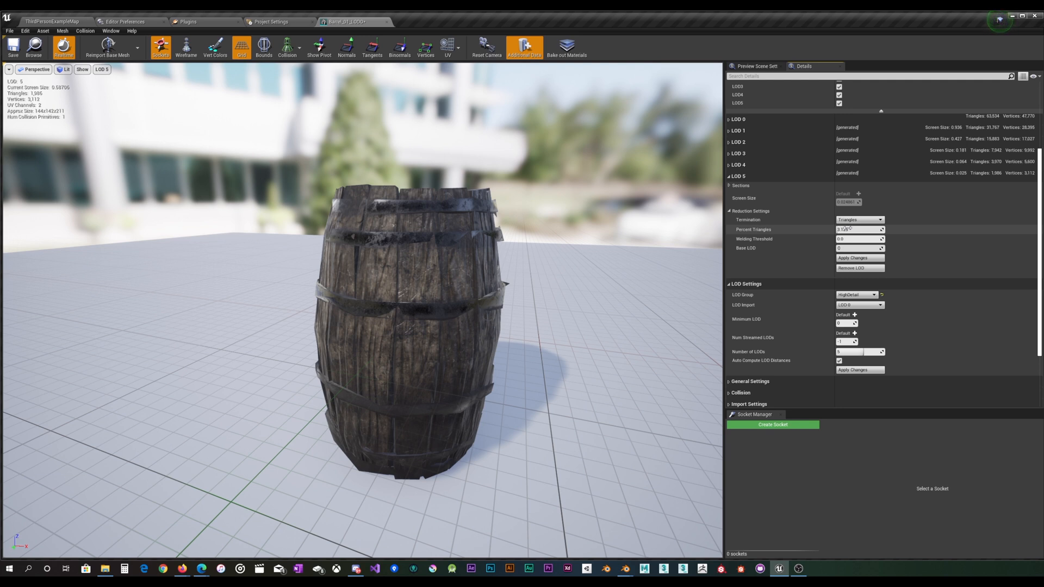
pyautogui.scroll(2, 907, 202)
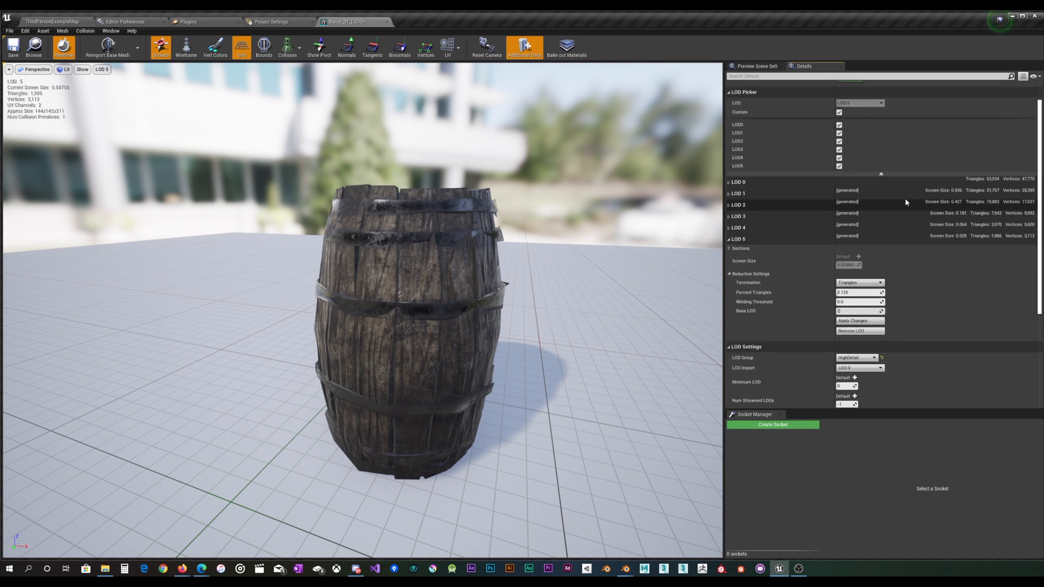
pyautogui.scroll(-3, 949, 199)
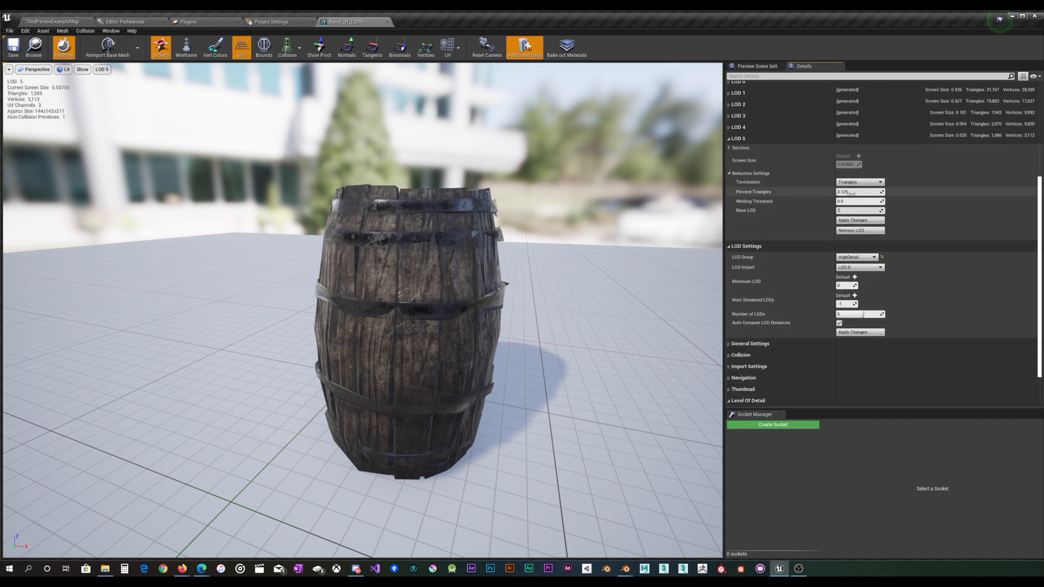
pyautogui.scroll(2, 850, 197)
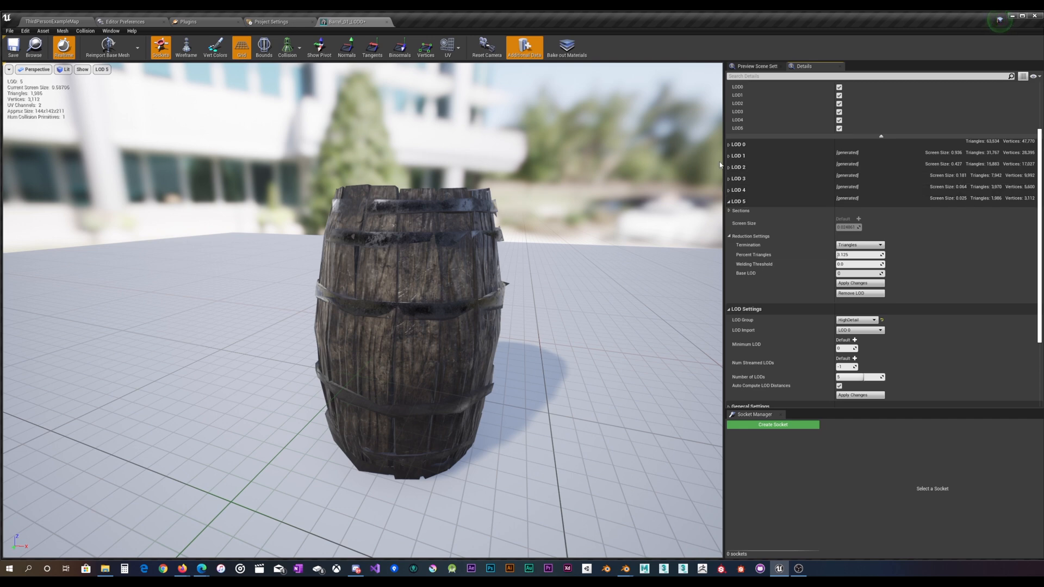
pyautogui.click(746, 156)
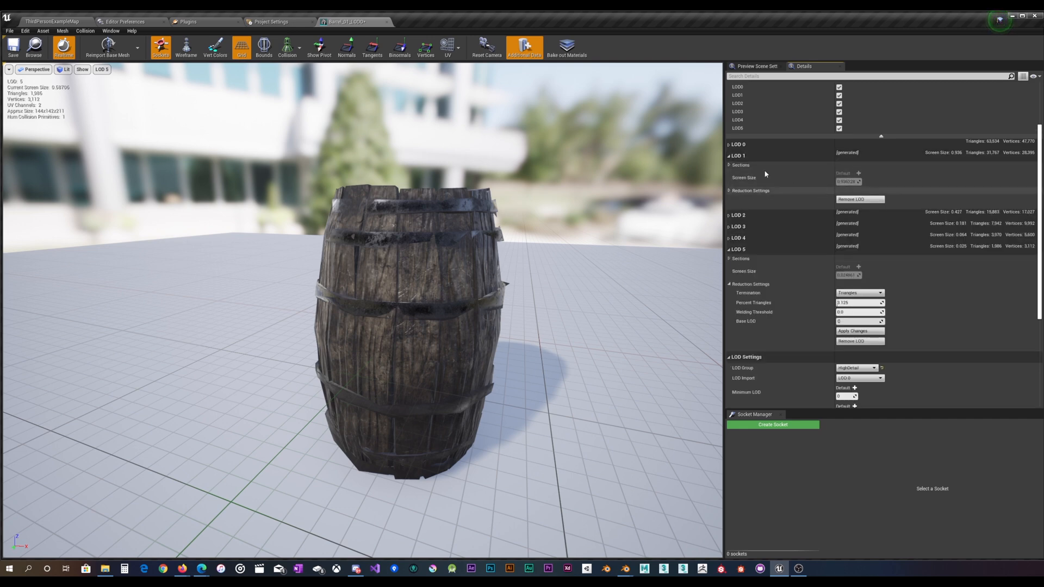